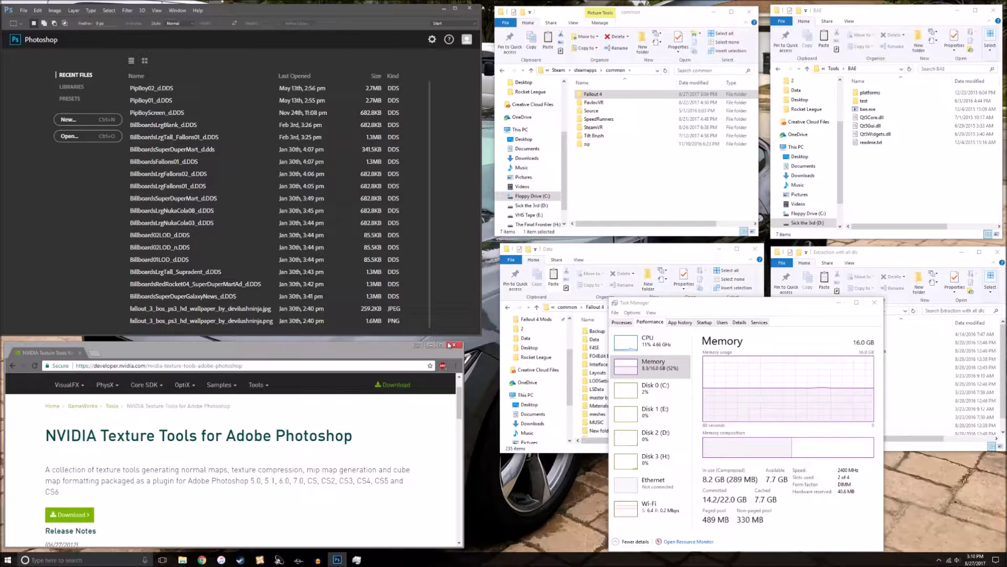
# Switch to Creation Kit, examine the loaded worldspace around the pond, footbridge and road from several camera angles, and minimize the editor
pyautogui.click(298, 559)
pyautogui.press('shift')
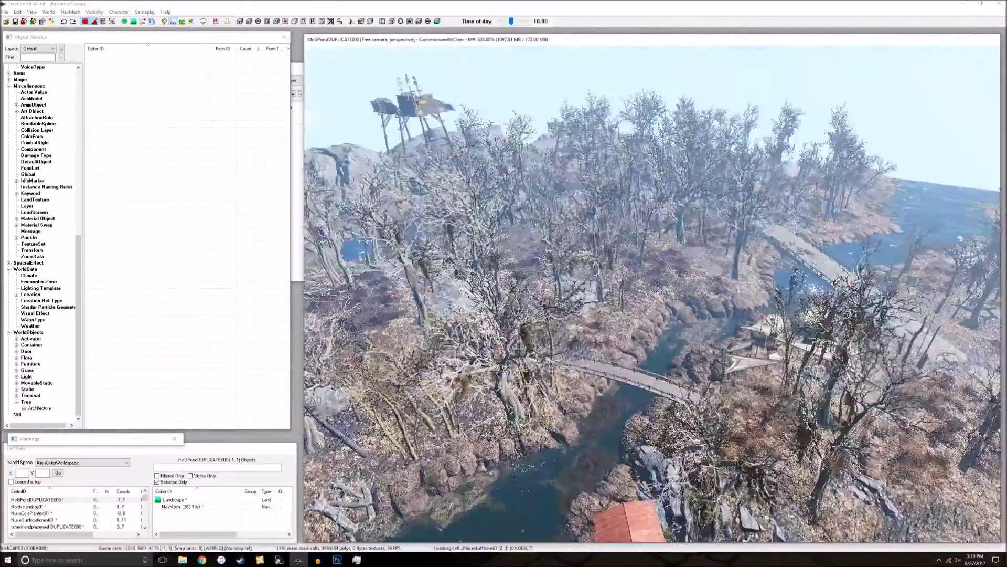
pyautogui.press('shift')
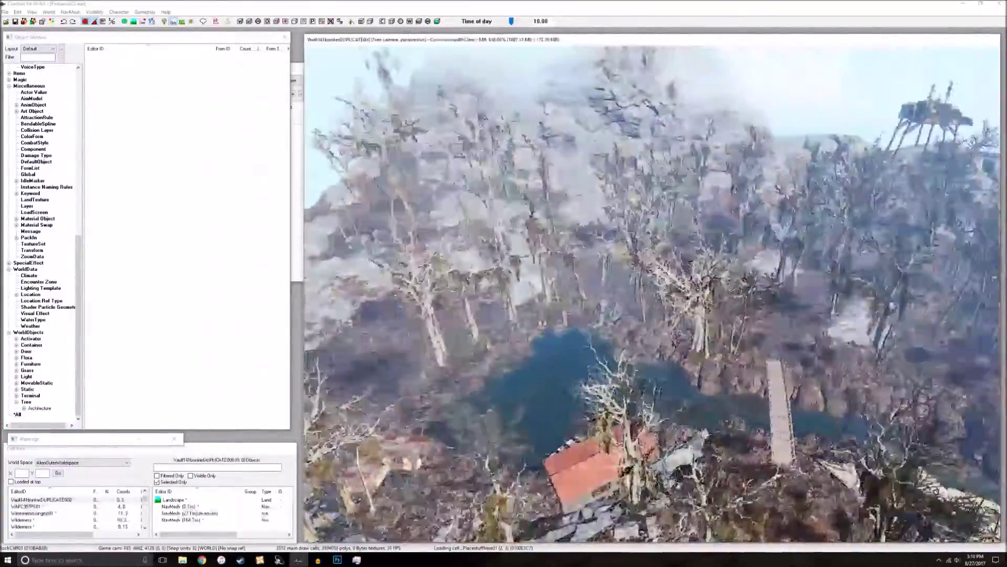
pyautogui.press('shift')
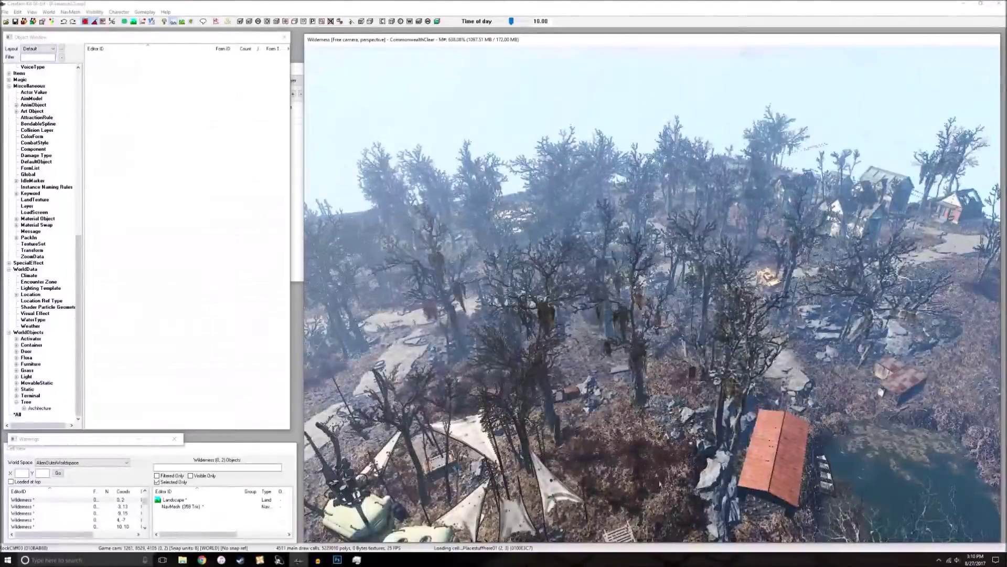
pyautogui.press('shift')
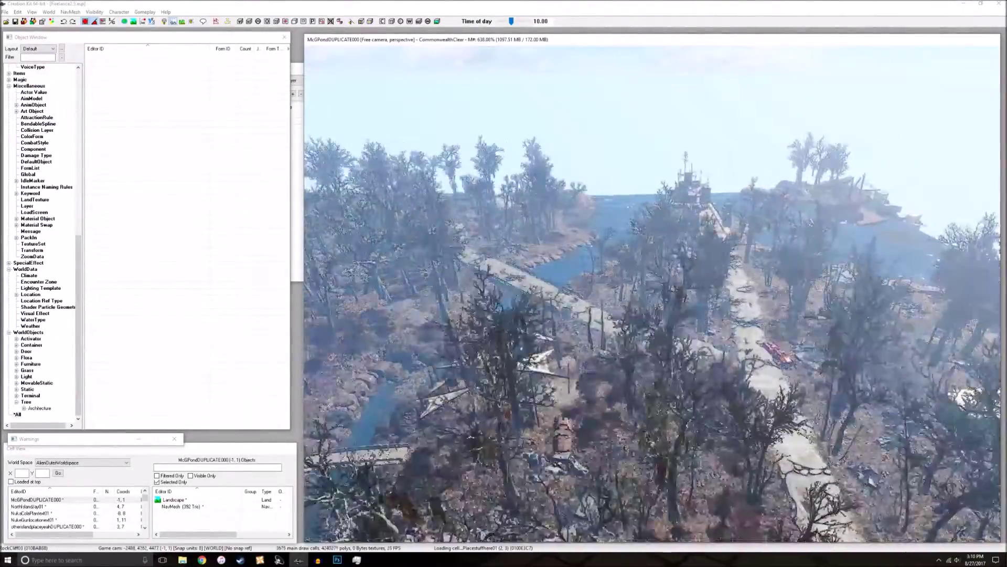
pyautogui.press('shift')
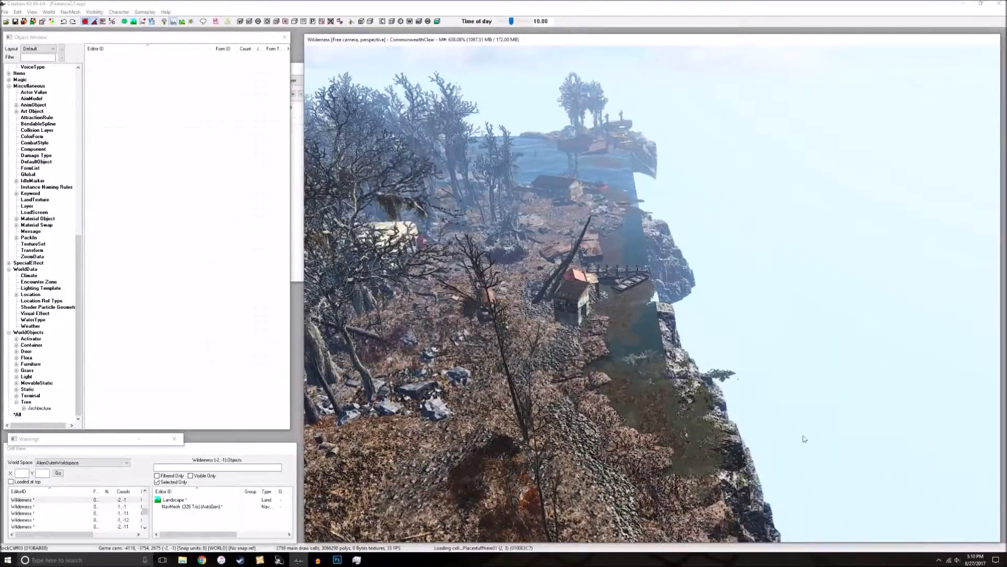
pyautogui.press('shift')
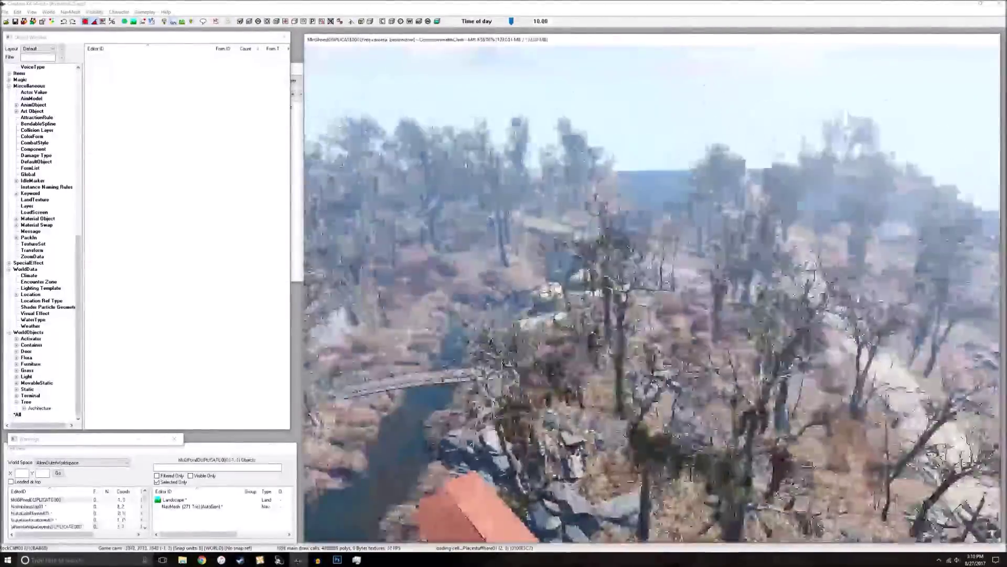
pyautogui.press('shift')
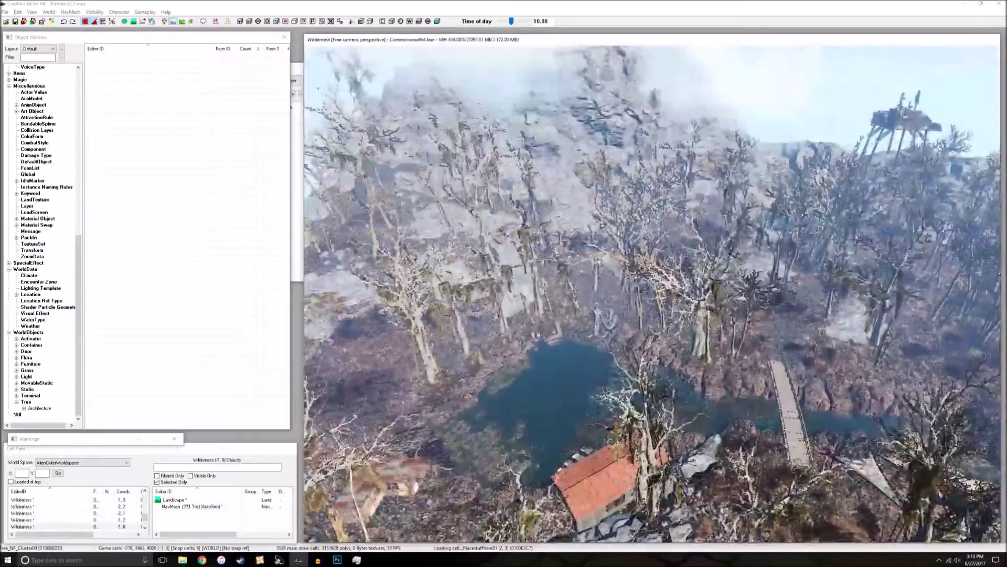
pyautogui.press('shift')
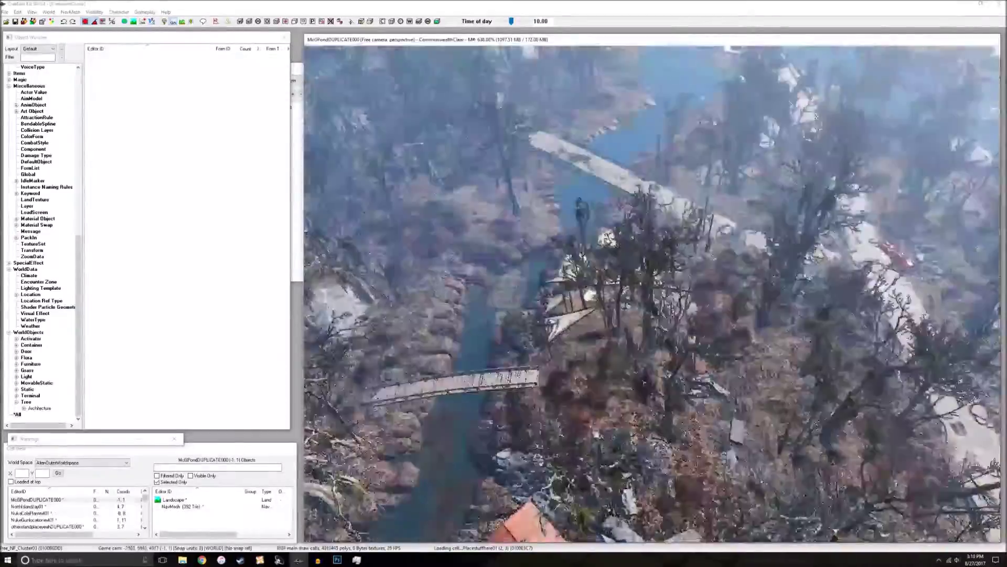
pyautogui.press('shift')
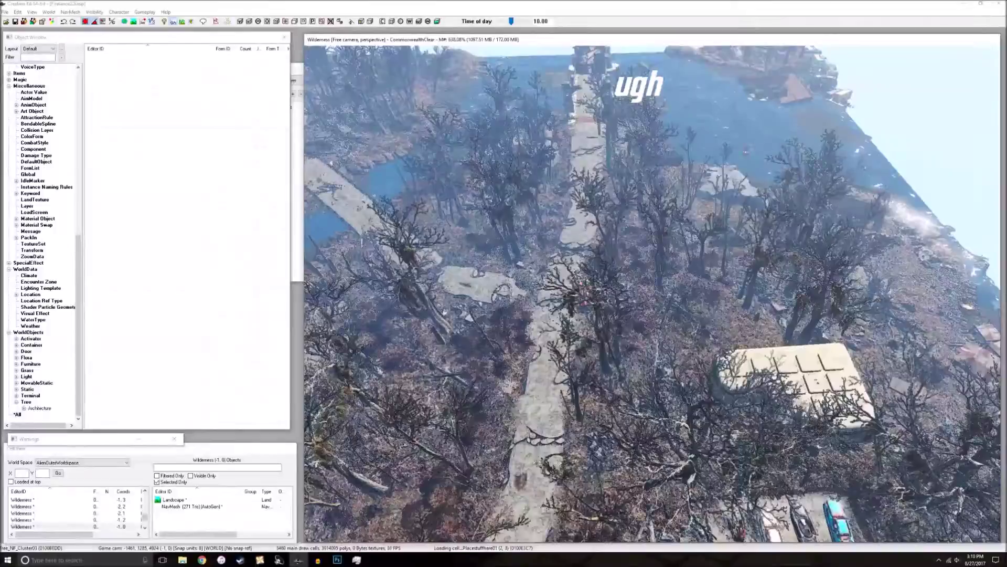
pyautogui.press('shift')
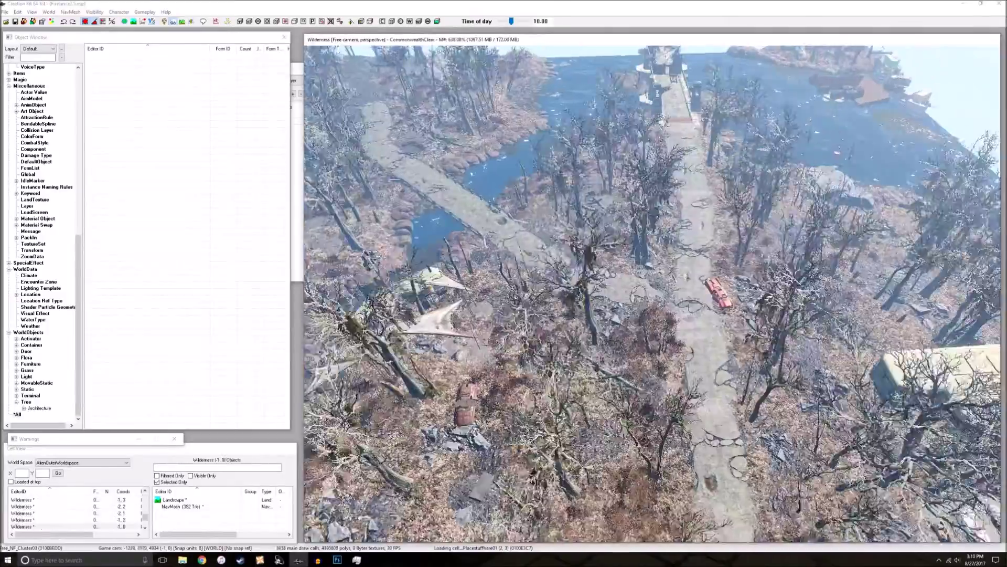
pyautogui.press('shift')
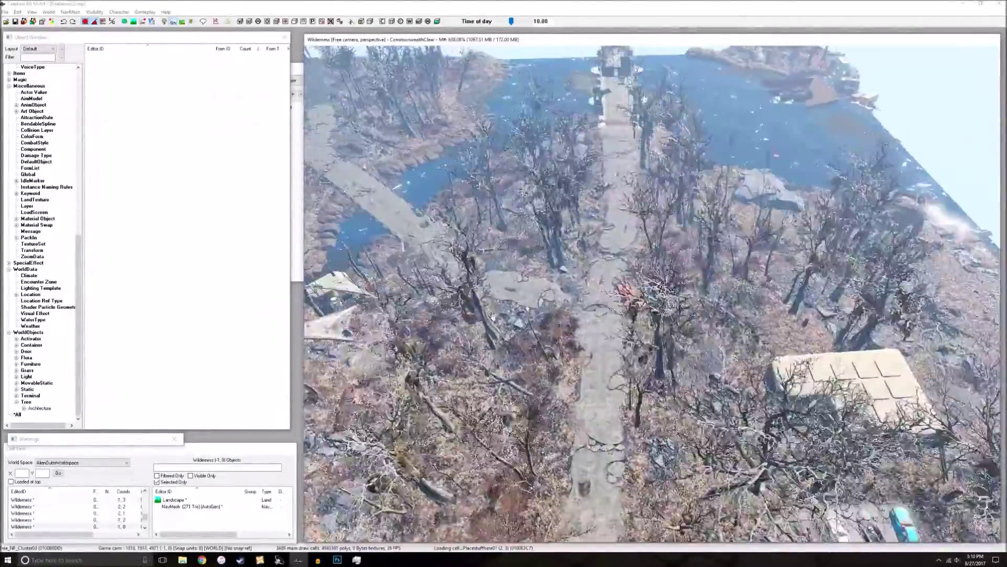
pyautogui.press('shift')
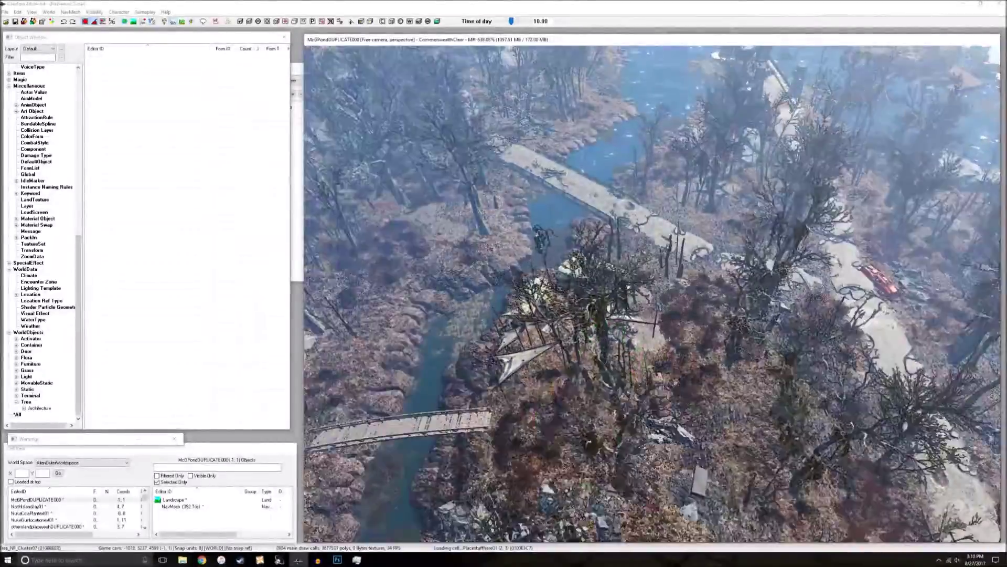
pyautogui.press('shift')
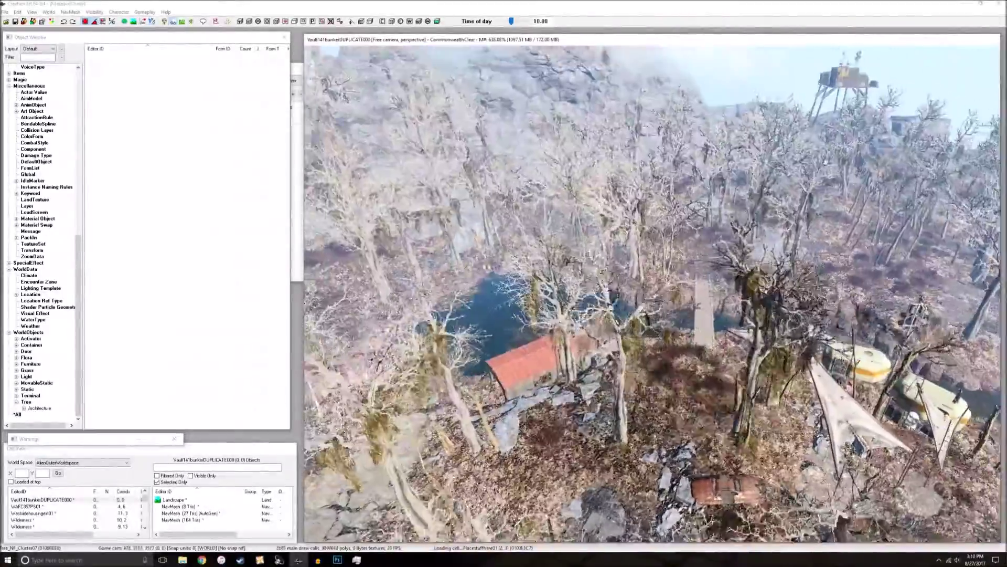
pyautogui.press('shift')
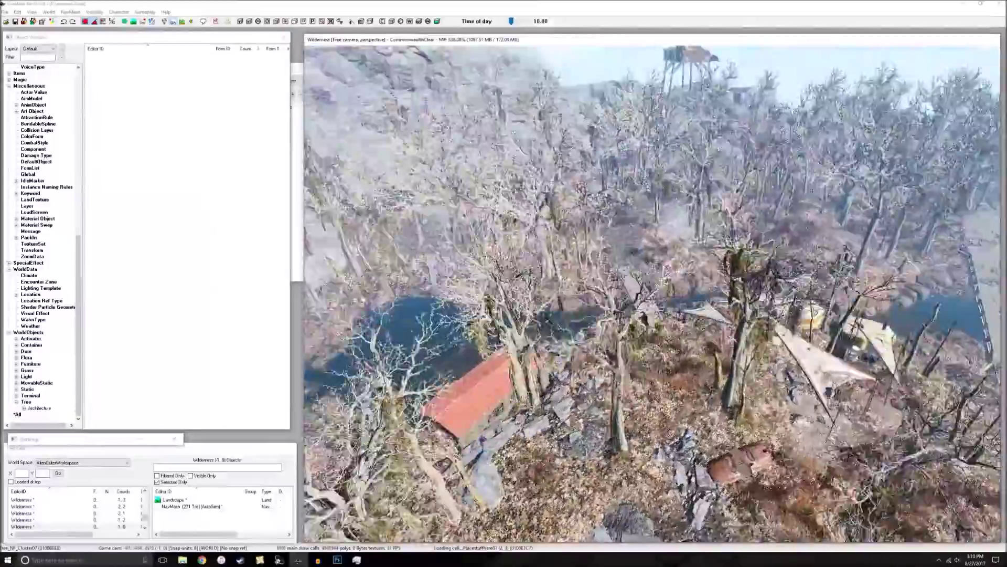
pyautogui.press('shift')
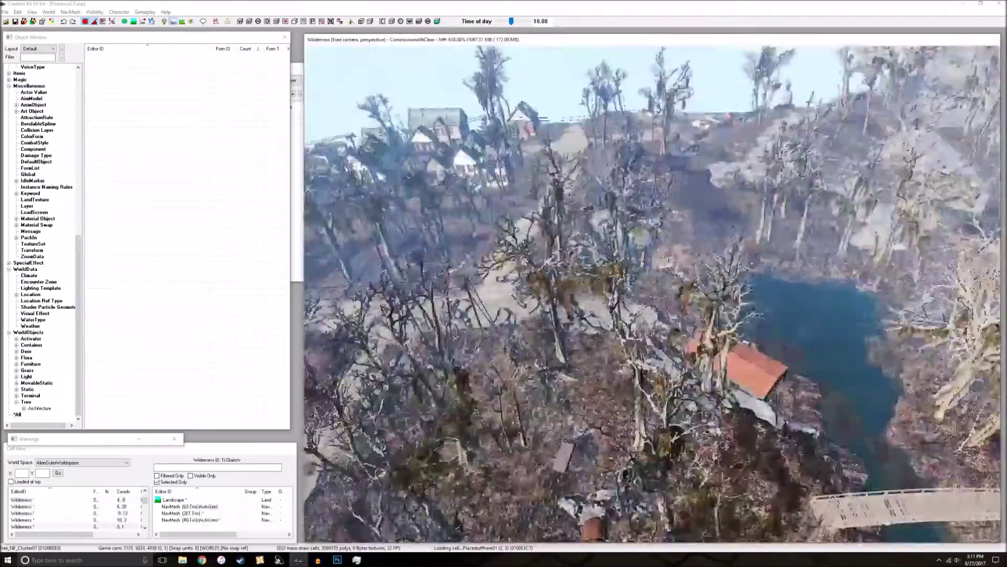
pyautogui.press('shift')
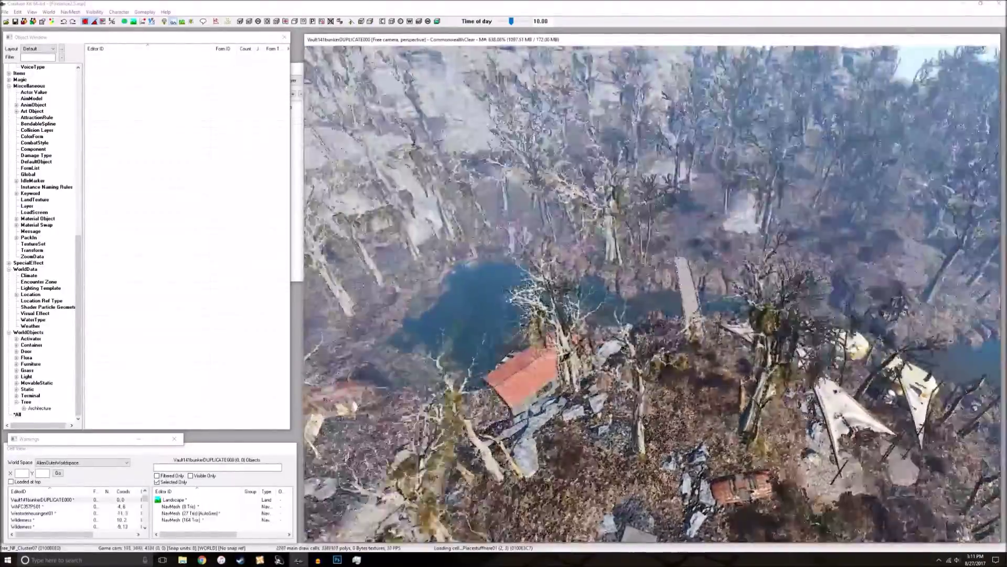
pyautogui.press('shift')
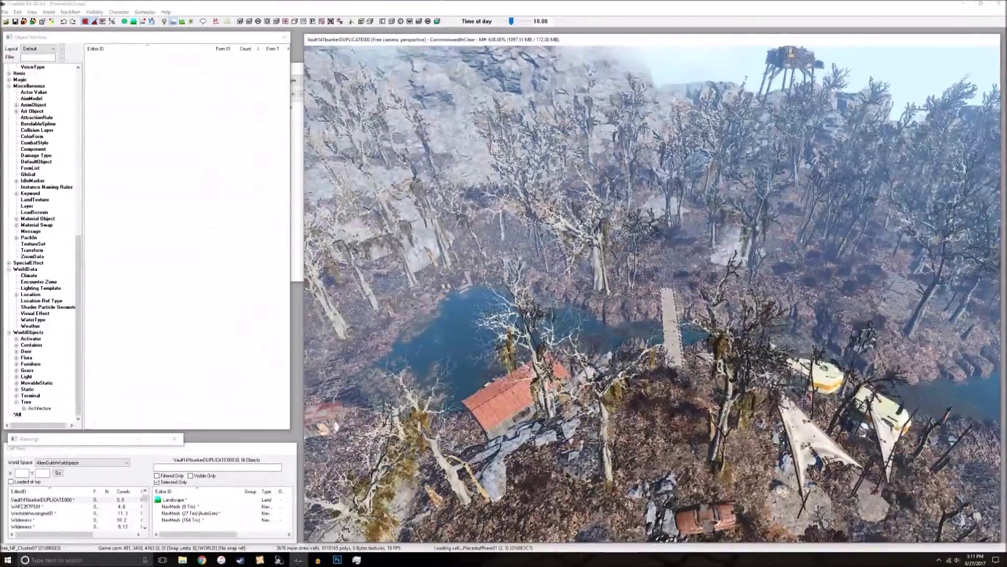
pyautogui.click(961, 4)
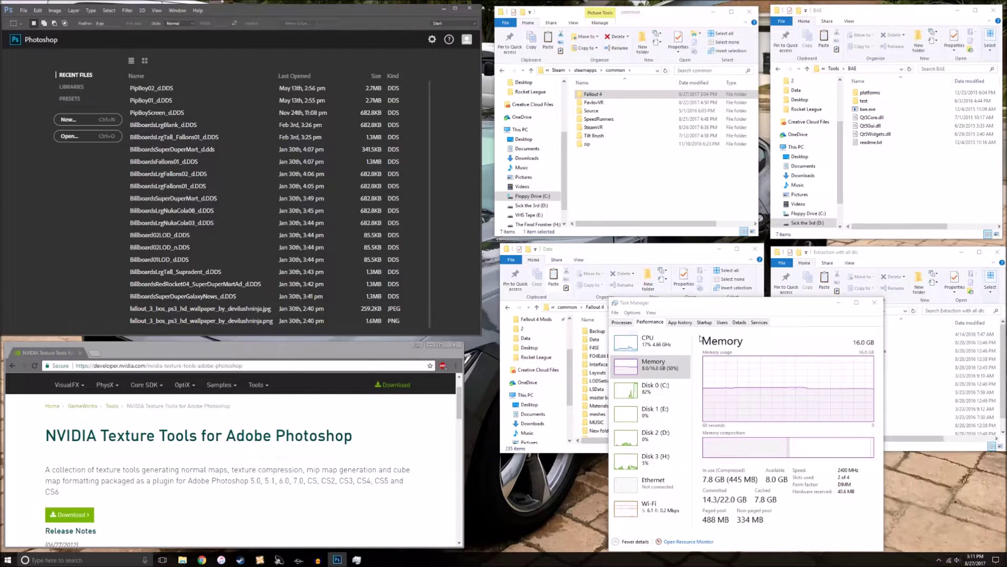
# Check the CPU and memory performance graphs in Task Manager and the memory use of the CreationKit.exe process
pyautogui.click(656, 341)
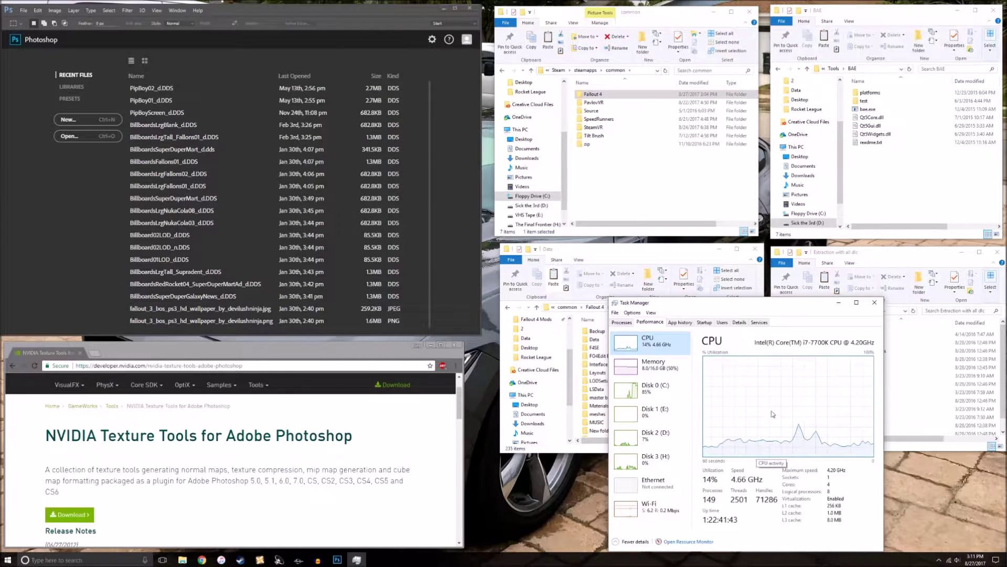
pyautogui.click(659, 364)
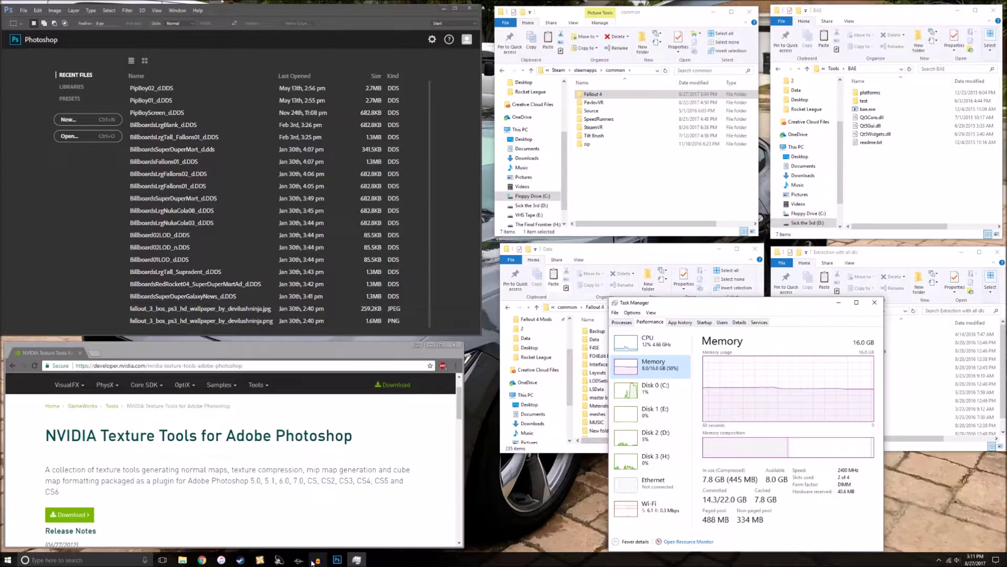
pyautogui.click(740, 322)
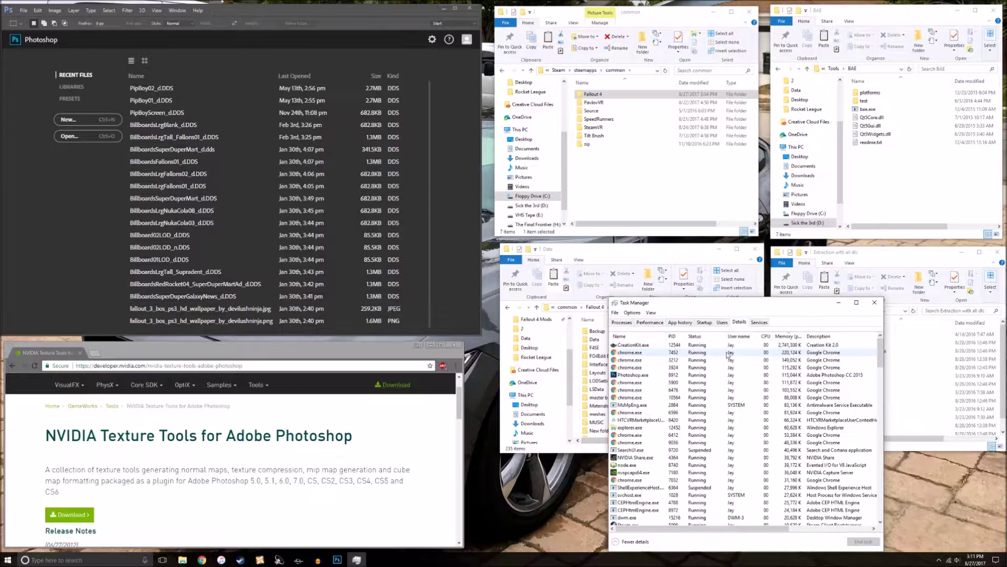
pyautogui.click(795, 346)
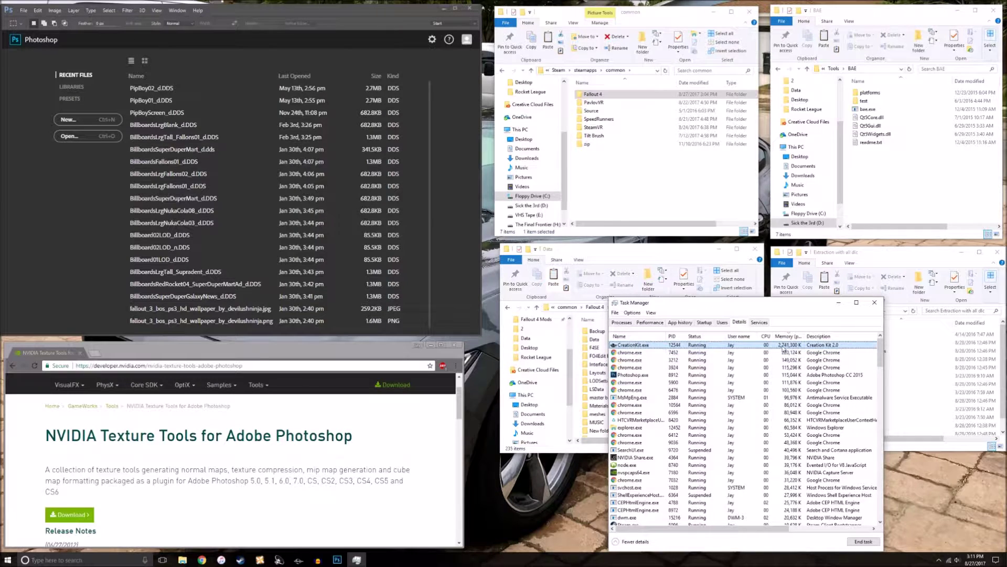
# Return to the performance graphs and compare memory with CPU usage, finishing on the CPU graph
pyautogui.click(650, 322)
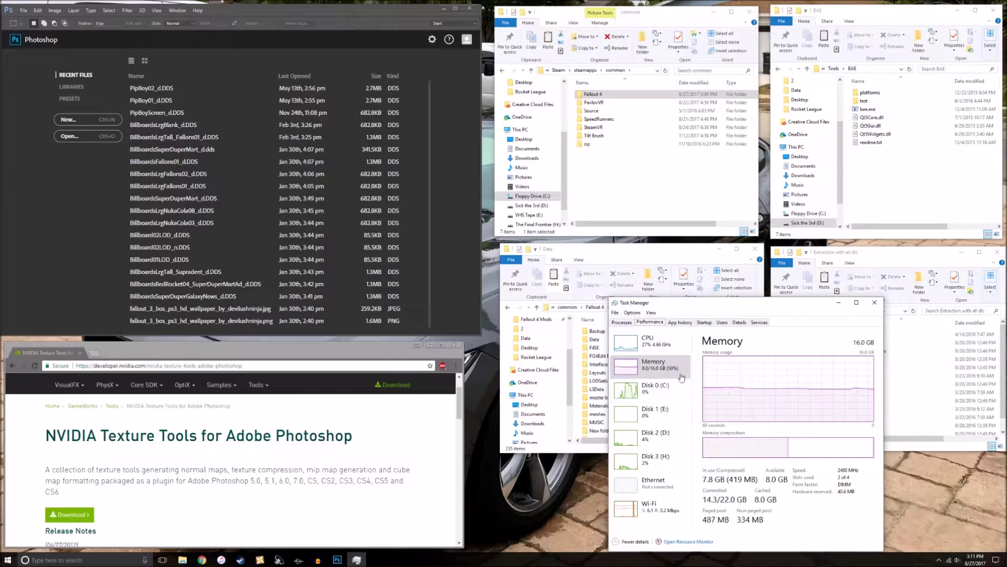
pyautogui.click(647, 339)
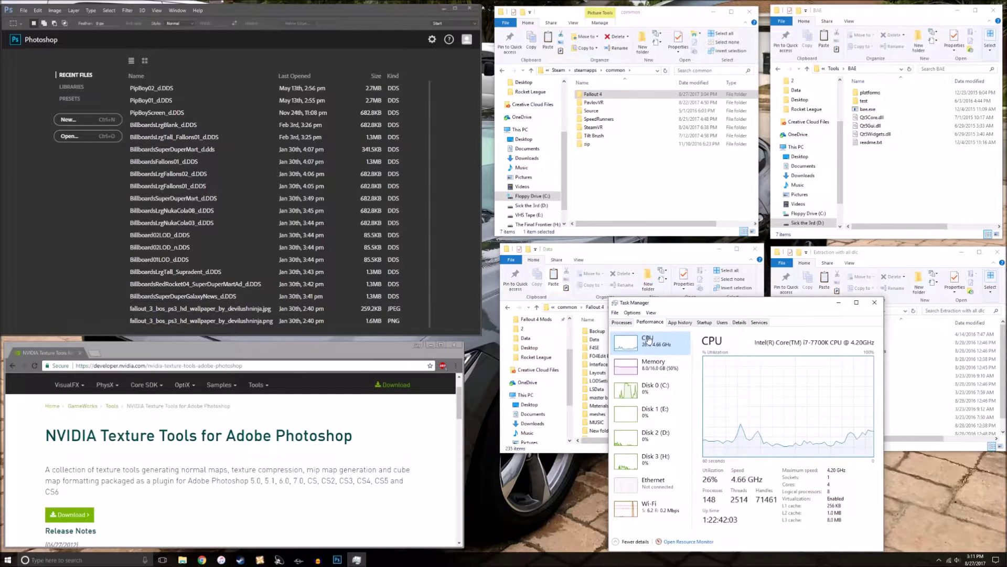
pyautogui.click(653, 373)
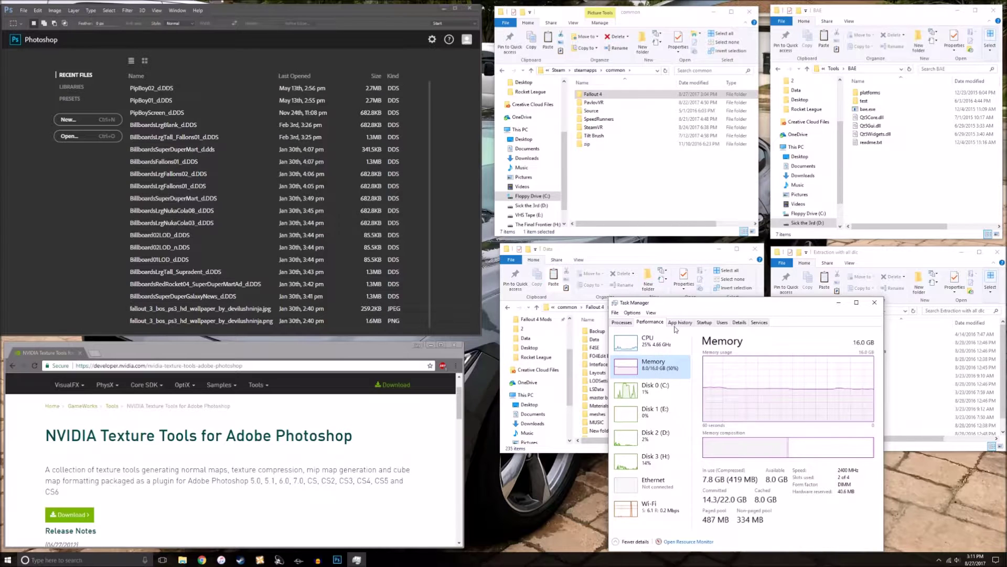
pyautogui.press('Up')
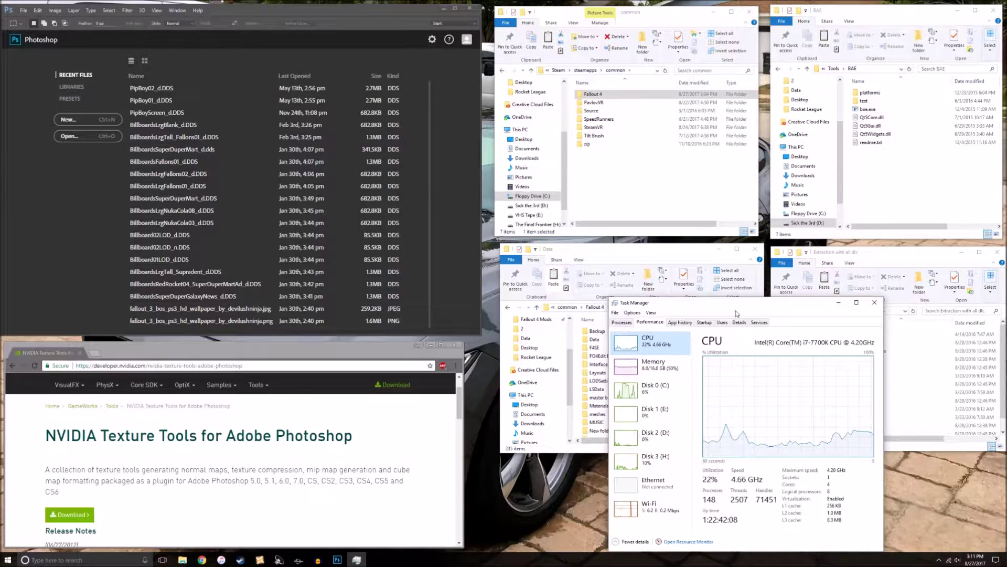
pyautogui.click(651, 372)
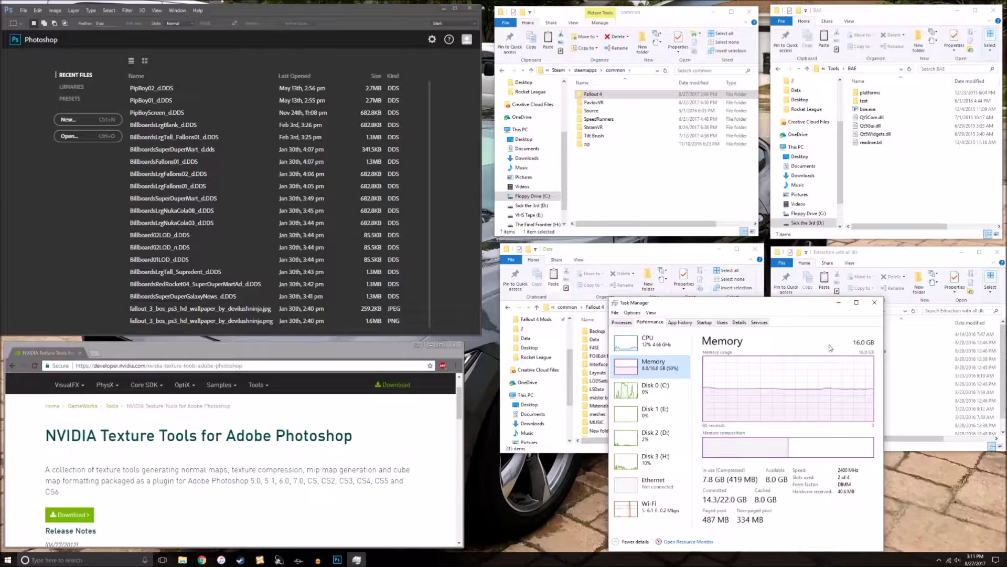
pyautogui.press('Up')
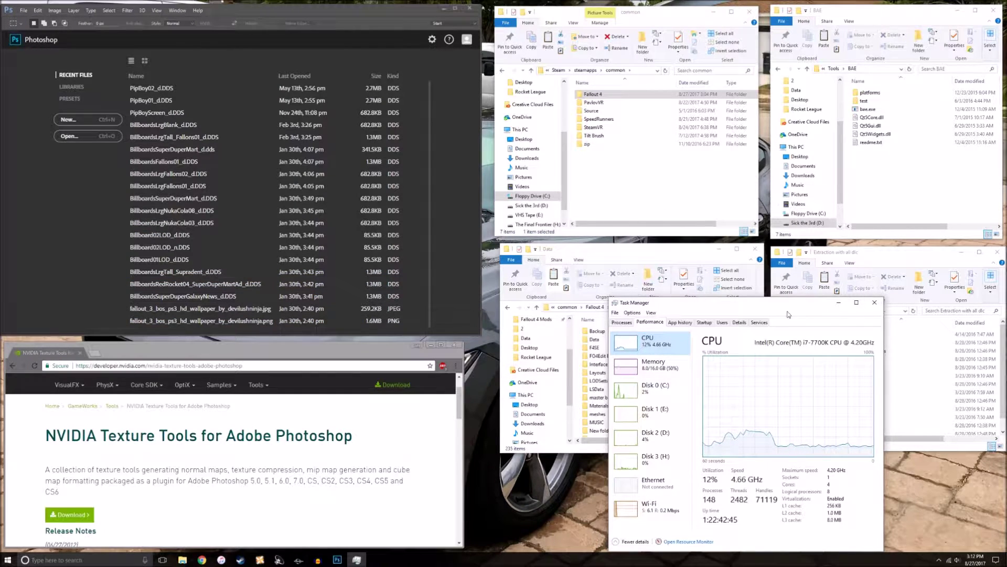
# Move Task Manager up over the folder windows, bring the common folder window forward, and minimize Task Manager
pyautogui.moveTo(795, 311); pyautogui.dragTo(813, 167)
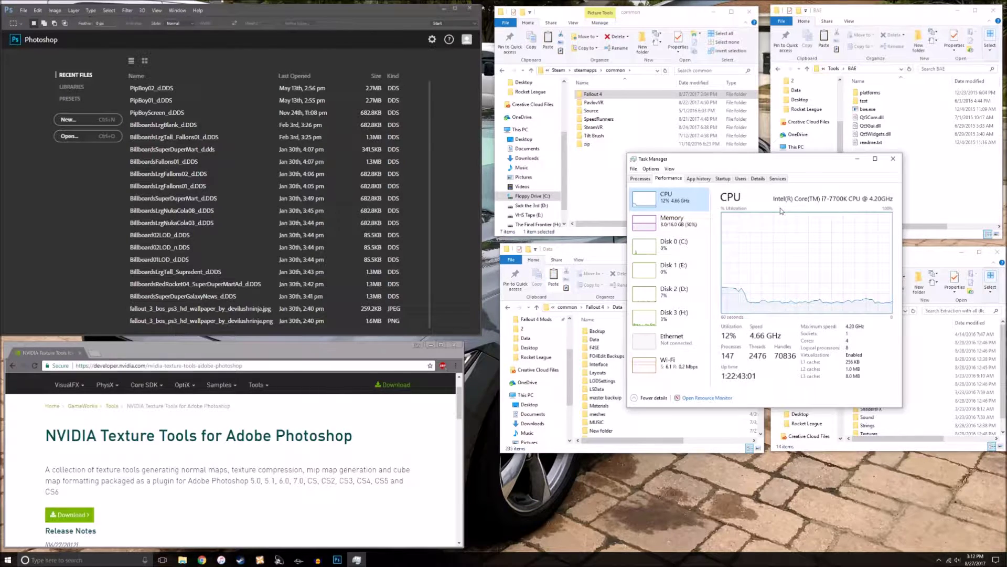
pyautogui.moveTo(802, 165); pyautogui.dragTo(828, 155)
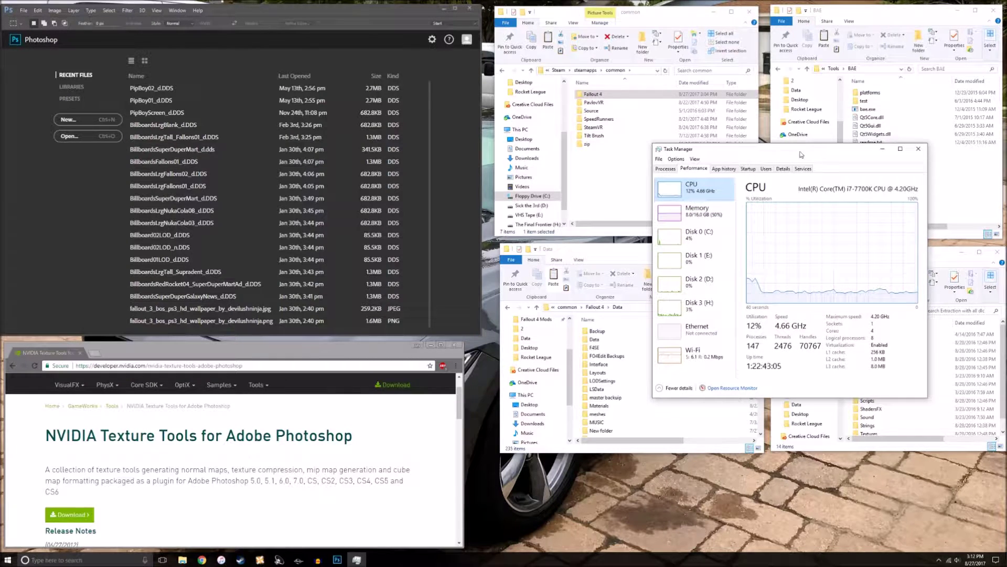
pyautogui.click(692, 17)
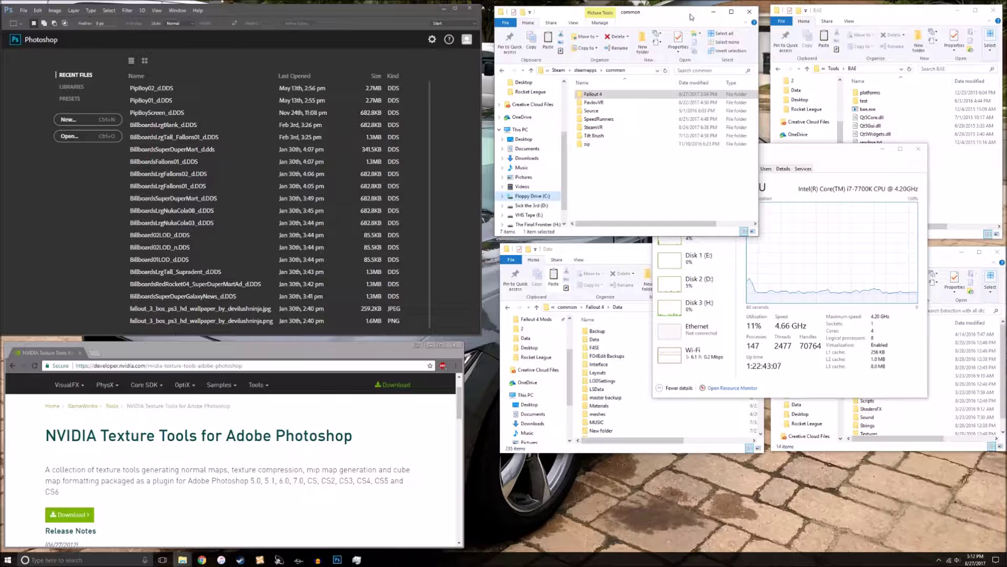
pyautogui.click(882, 151)
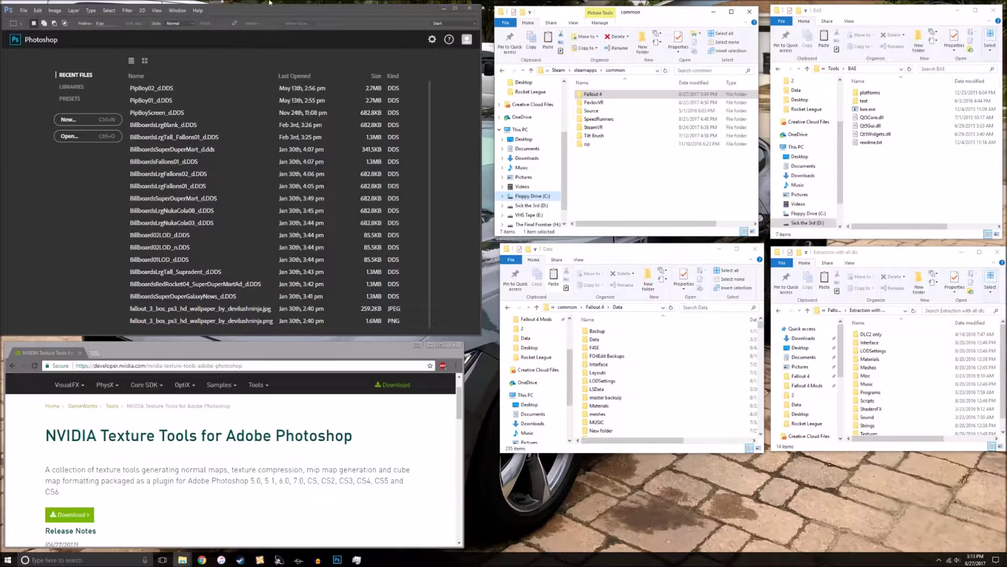
# Bring Photoshop into focus and highlight the "NVIDIA Texture Tools for Adobe Photoshop" heading on the NVIDIA web page
pyautogui.click(251, 16)
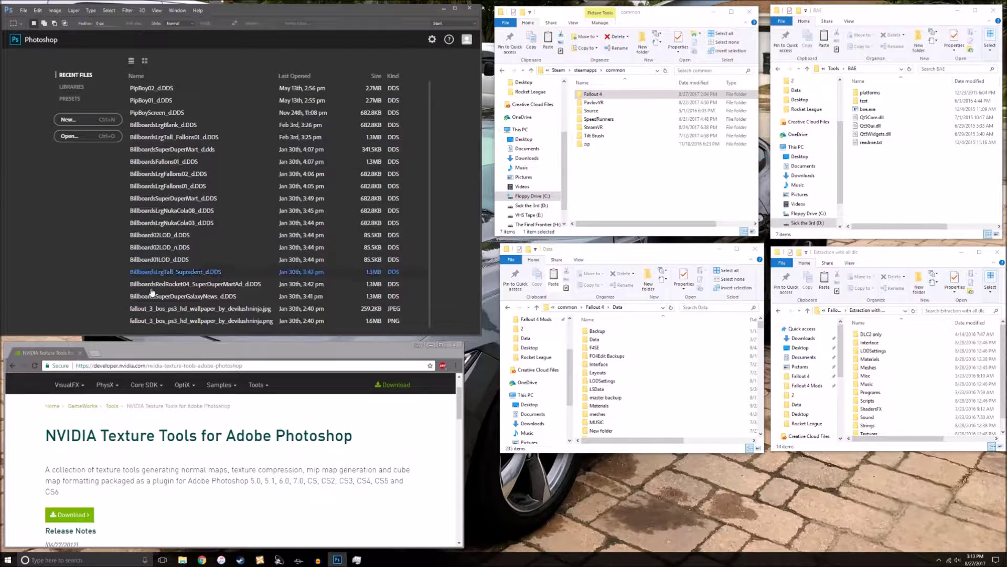
pyautogui.moveTo(46, 441); pyautogui.dragTo(380, 441)
pyautogui.click(404, 439)
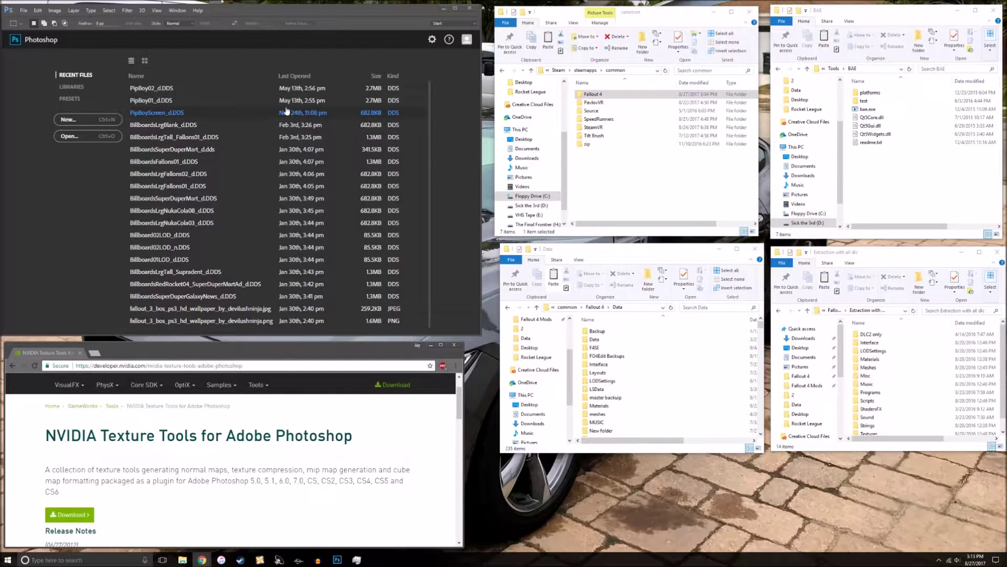
# Select bae.exe in the BAE tools folder
pyautogui.click(911, 109)
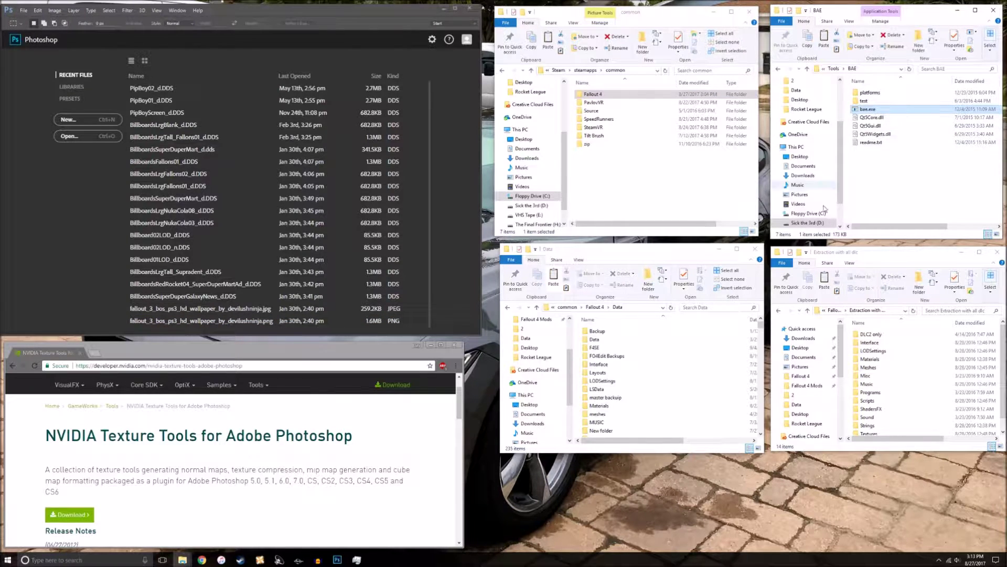
# Look through the Meshes subfolder of the "Extraction with all dlc" folder, and return to the parent folder
pyautogui.click(872, 375)
pyautogui.scroll(-1, 880, 383)
pyautogui.scroll(1, 880, 383)
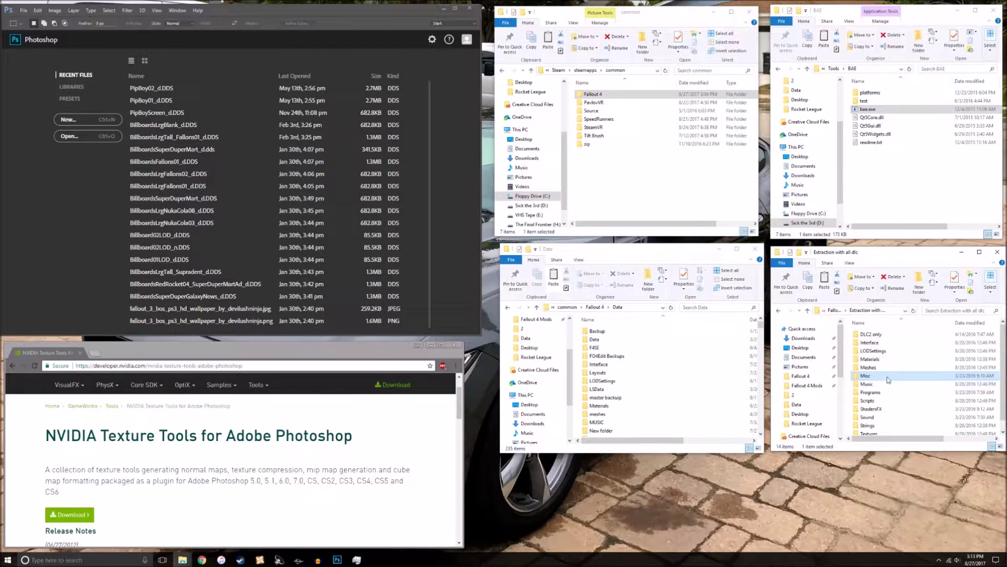
pyautogui.doubleClick(869, 367)
pyautogui.scroll(-10, 894, 386)
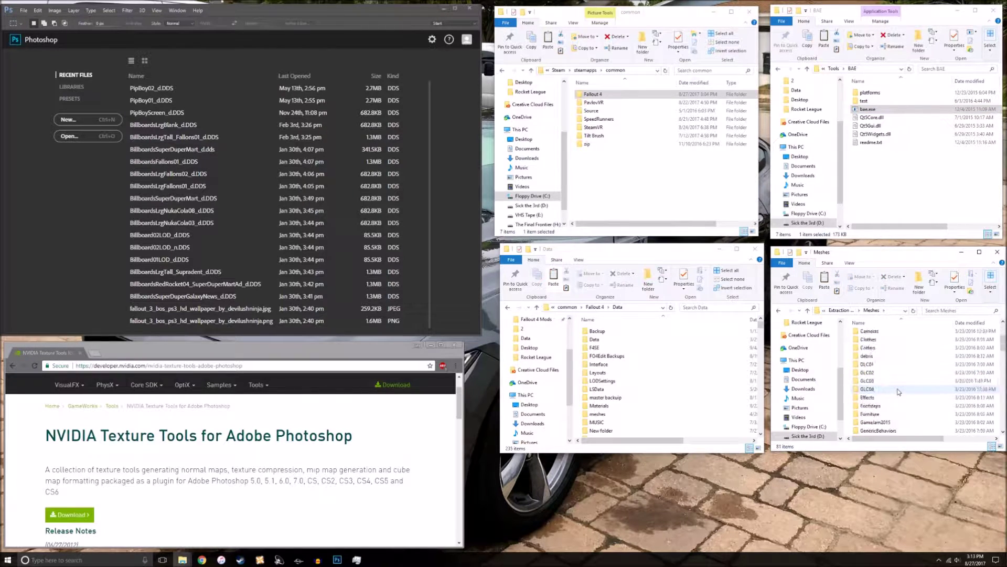
pyautogui.click(779, 310)
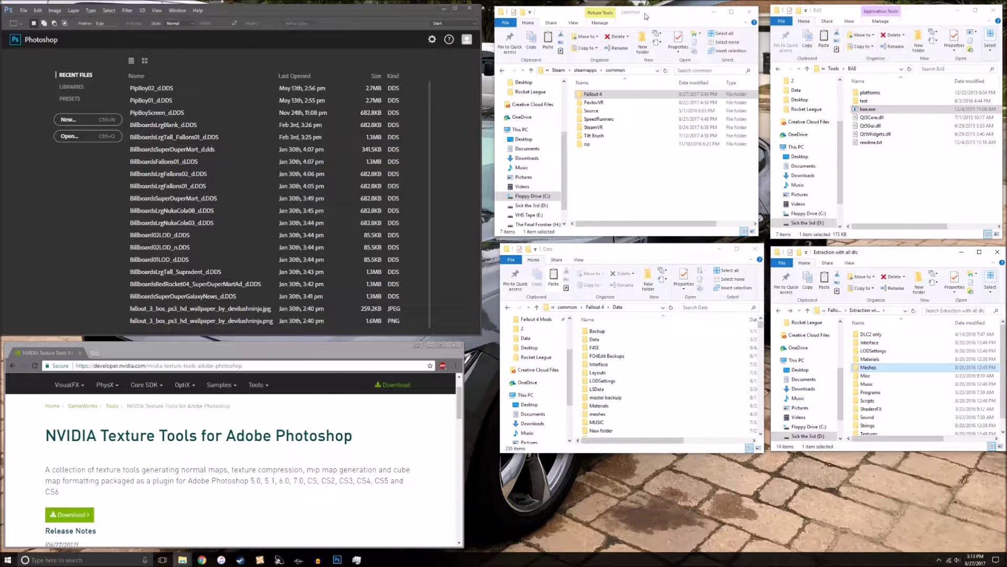
# From the common folder, open Source\TGATextures and select All_TGA_LOD_Textures.zip
pyautogui.doubleClick(592, 110)
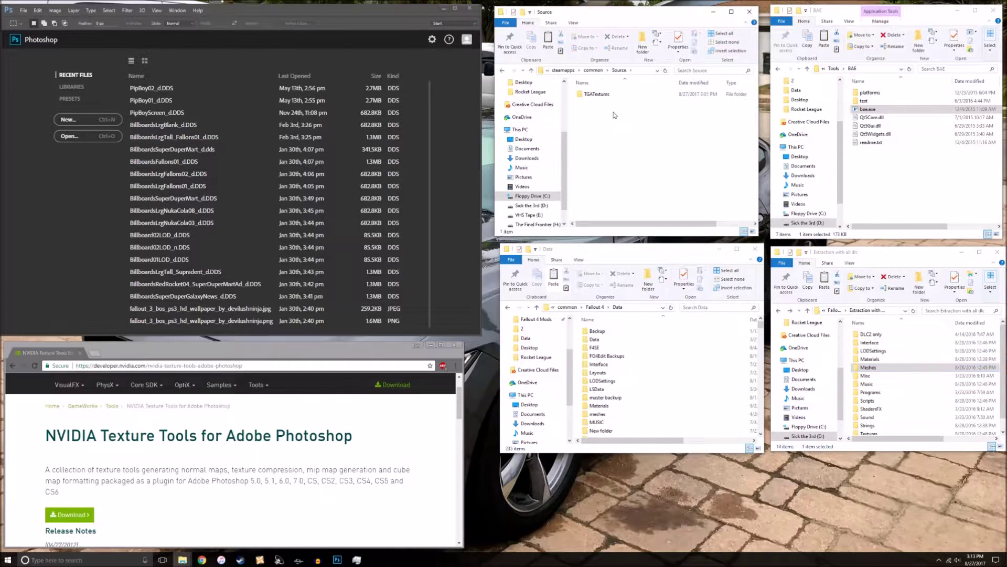
pyautogui.click(502, 70)
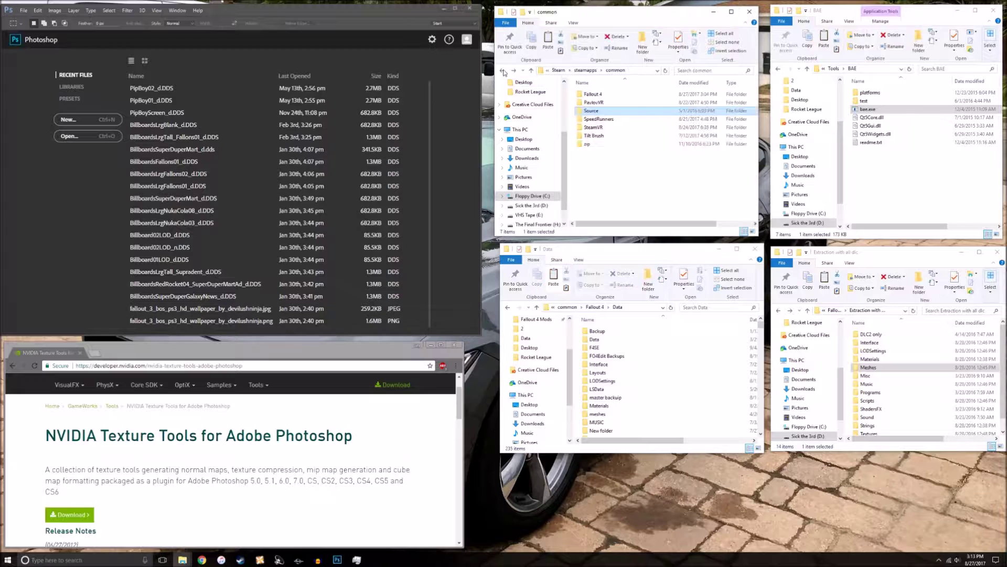
pyautogui.doubleClick(635, 112)
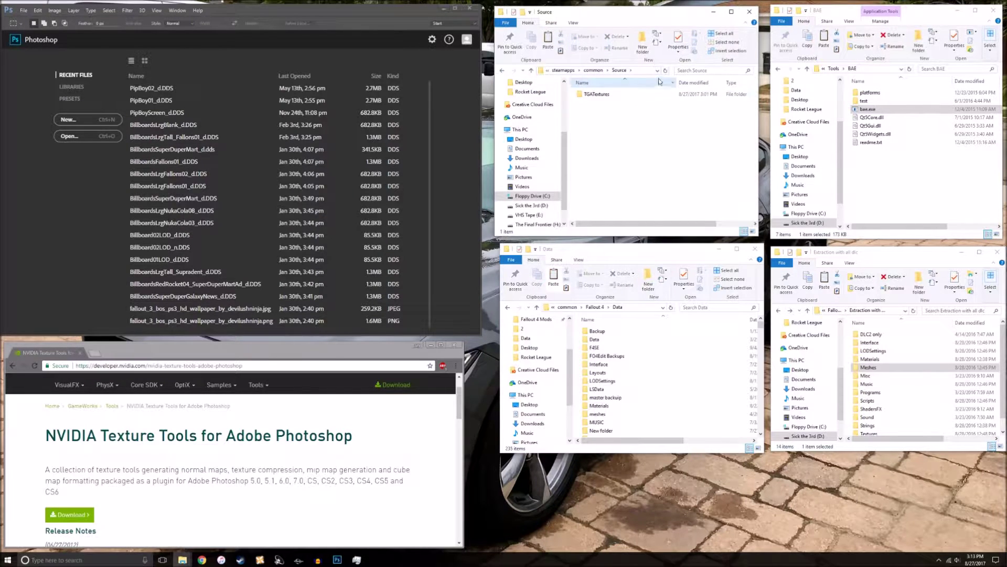
pyautogui.doubleClick(624, 94)
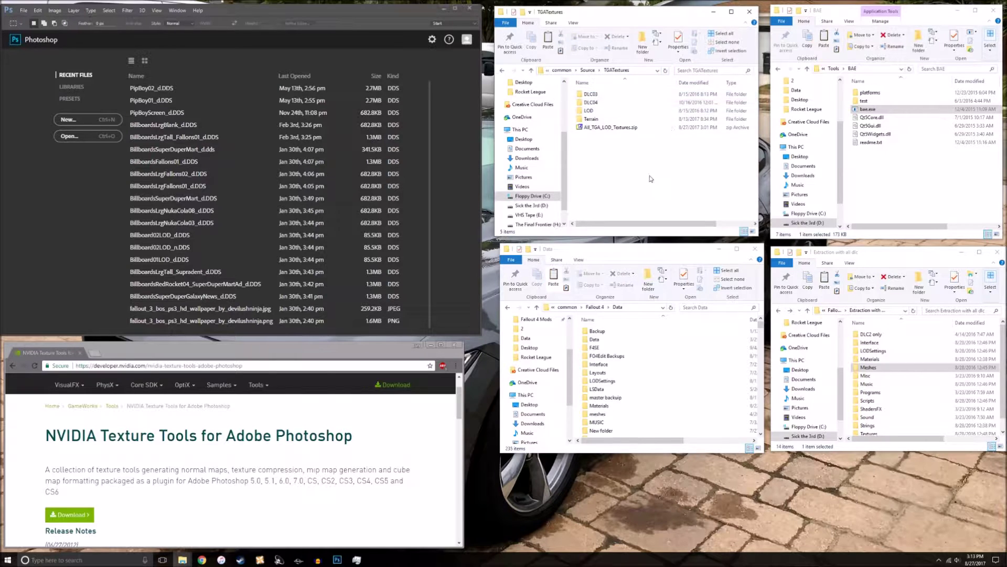
pyautogui.click(608, 129)
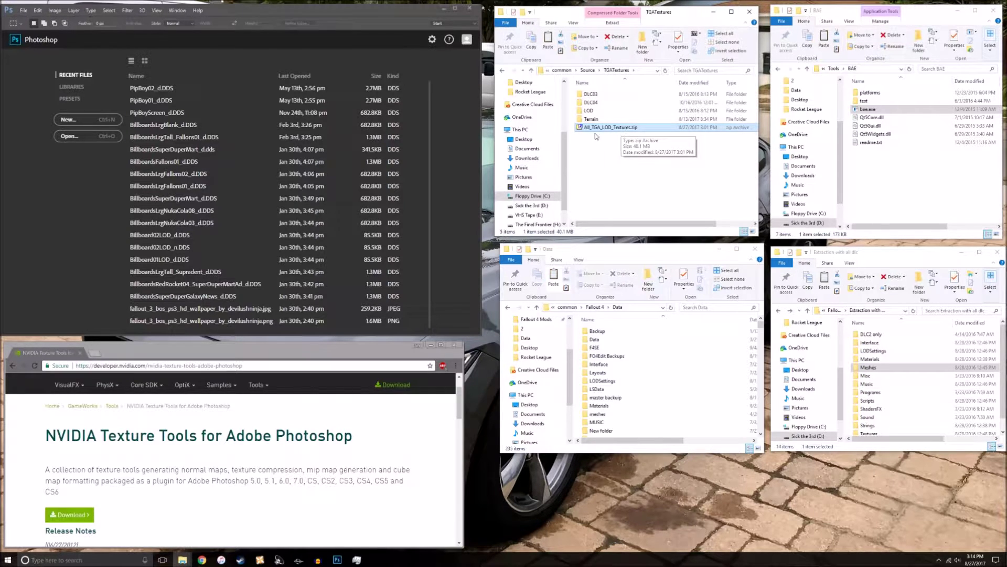
pyautogui.moveTo(632, 224)
pyautogui.mouseDown()
pyautogui.moveTo(667, 225)
pyautogui.moveTo(632, 224)
pyautogui.mouseUp()
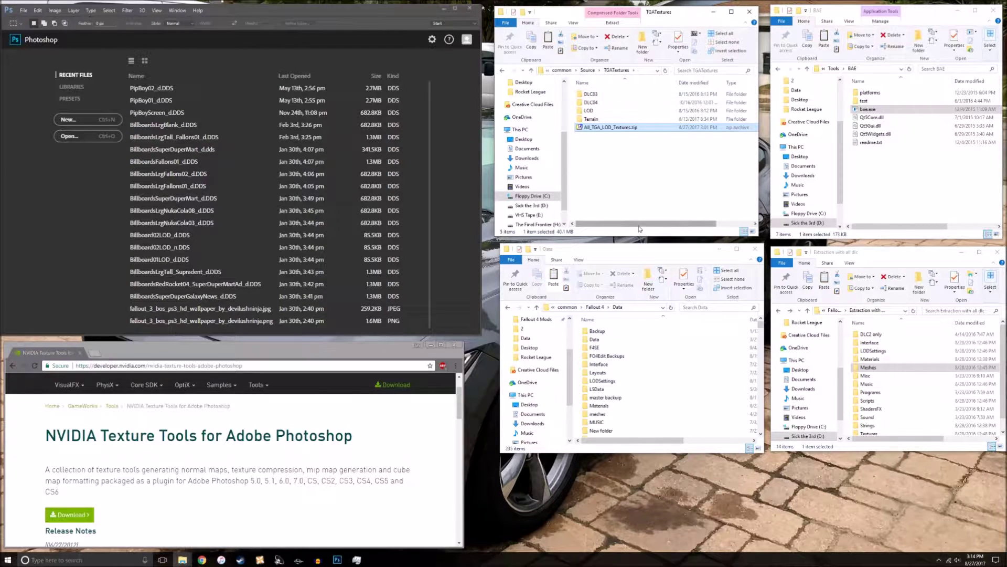
# Take the Fallout 4 Data folder window up to common and from there into Source\TGATextures
pyautogui.click(596, 309)
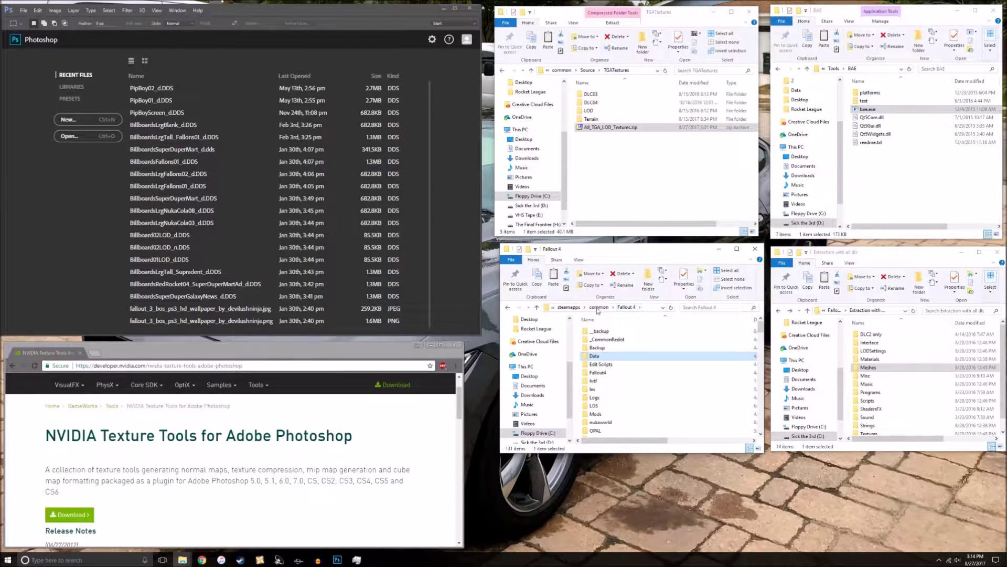
pyautogui.click(599, 307)
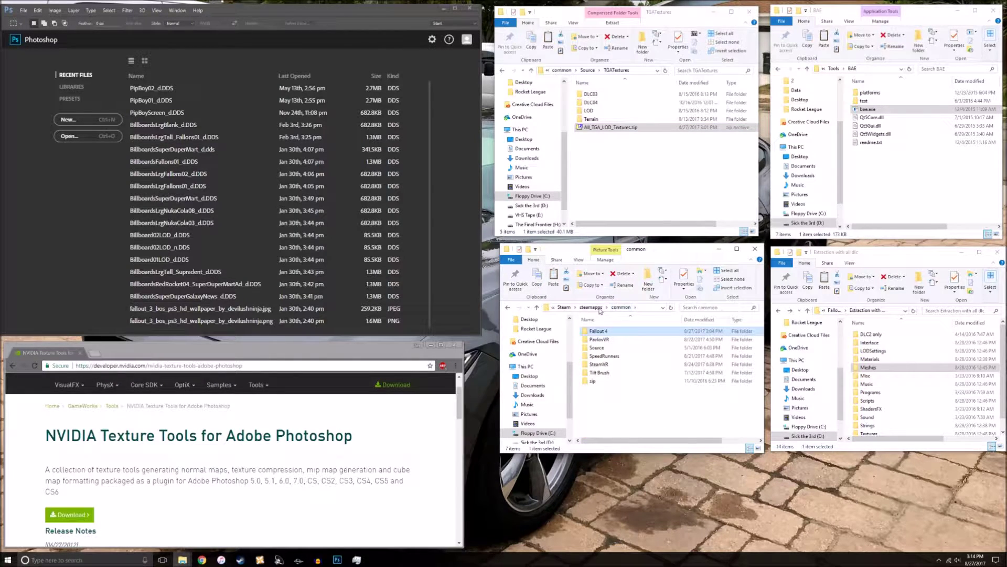
pyautogui.click(613, 349)
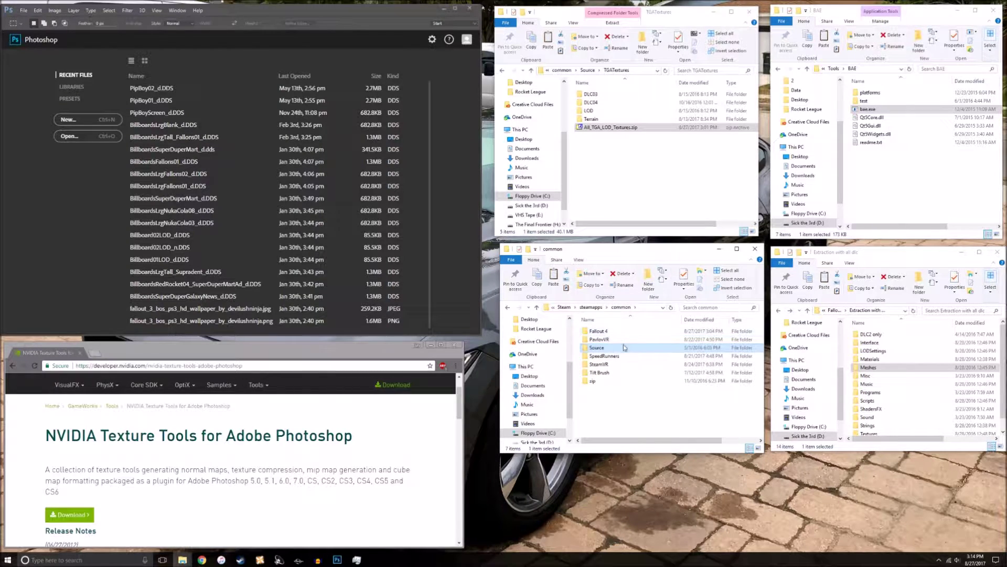
pyautogui.doubleClick(624, 354)
pyautogui.click(601, 332)
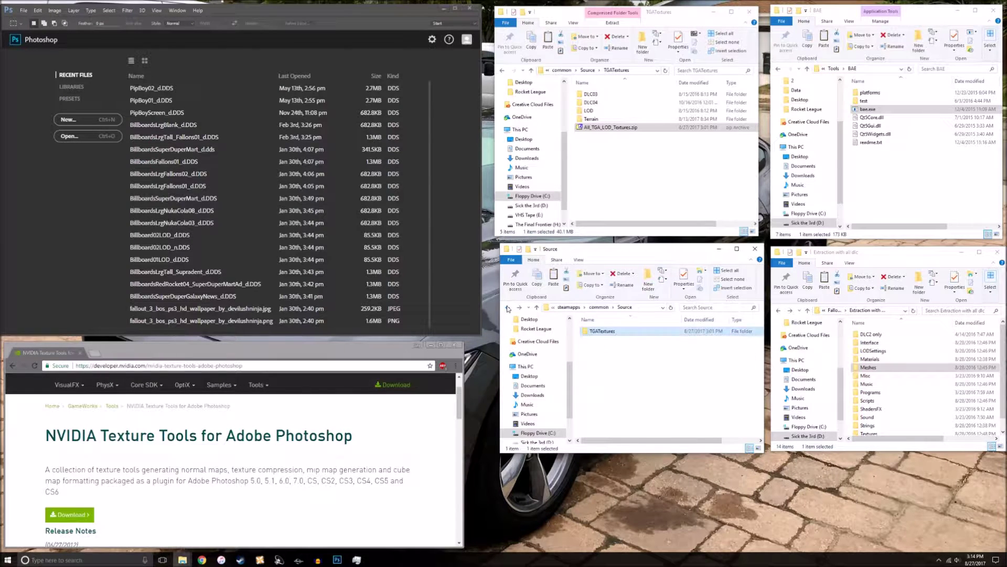
pyautogui.doubleClick(649, 337)
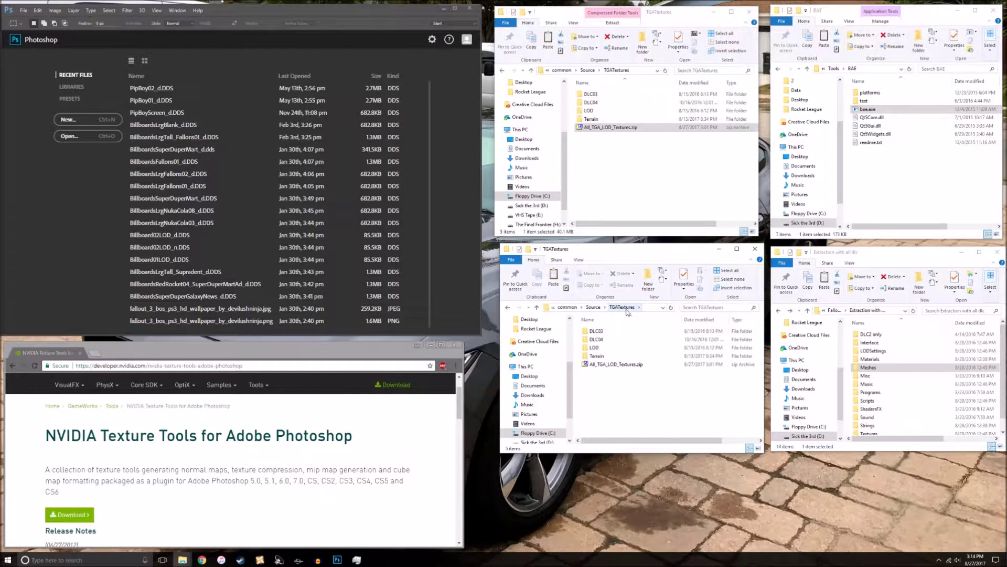
# Open All_TGA_LOD_Textures.zip, highlight its DLC03, DLC04 and LOD folders, and close the archive
pyautogui.doubleClick(616, 364)
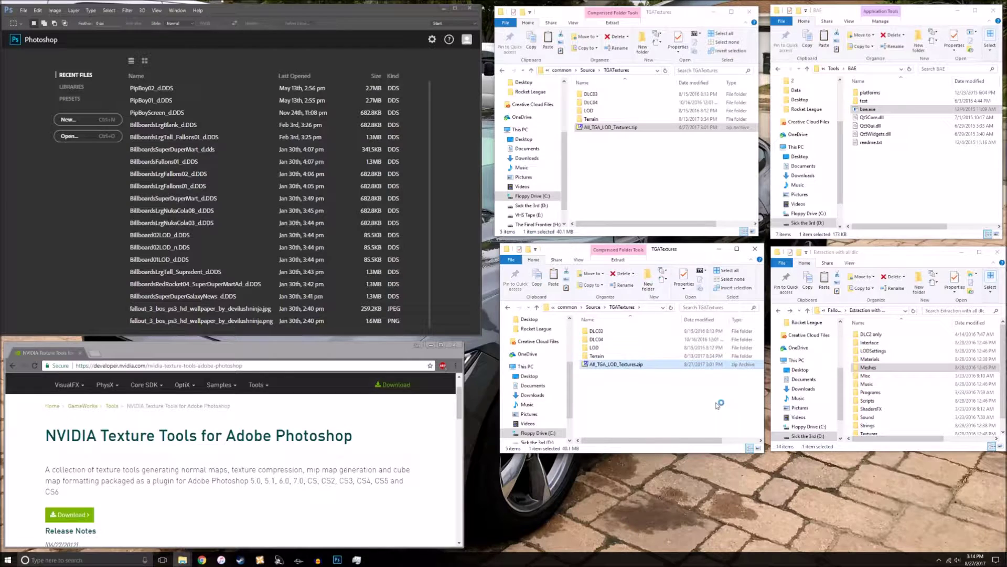
pyautogui.moveTo(697, 253); pyautogui.dragTo(166, 179)
pyautogui.moveTo(81, 272); pyautogui.dragTo(46, 226)
pyautogui.click(91, 281)
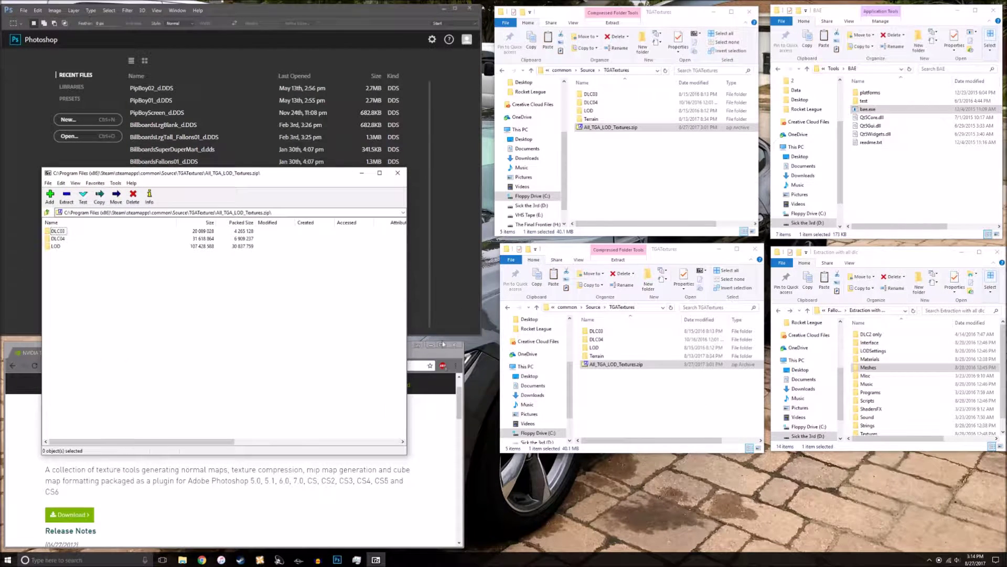
pyautogui.moveTo(71, 263); pyautogui.dragTo(52, 231)
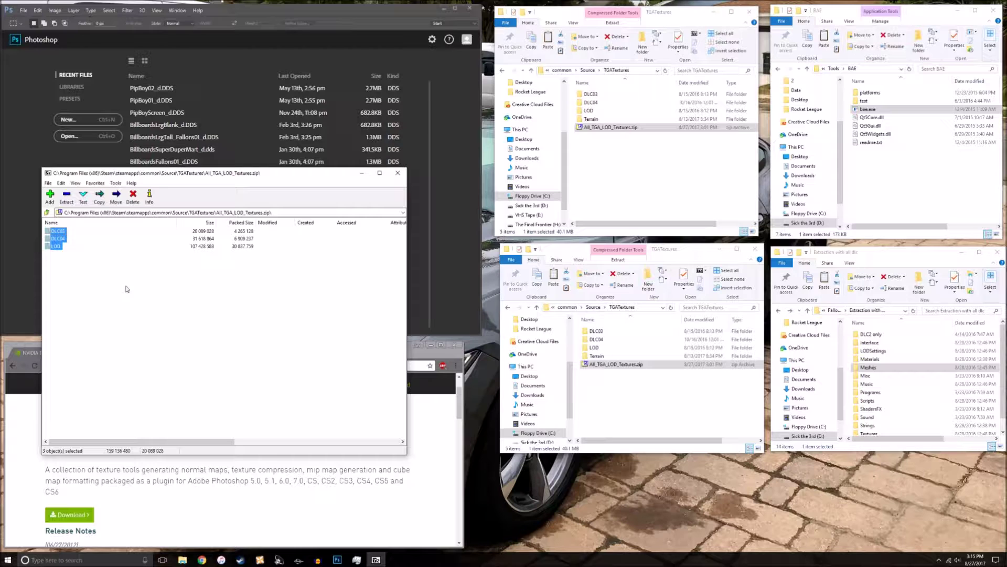
pyautogui.moveTo(364, 176)
pyautogui.mouseDown()
pyautogui.moveTo(403, 174)
pyautogui.moveTo(403, 192)
pyautogui.moveTo(393, 179)
pyautogui.moveTo(376, 185)
pyautogui.mouseUp()
pyautogui.click(409, 183)
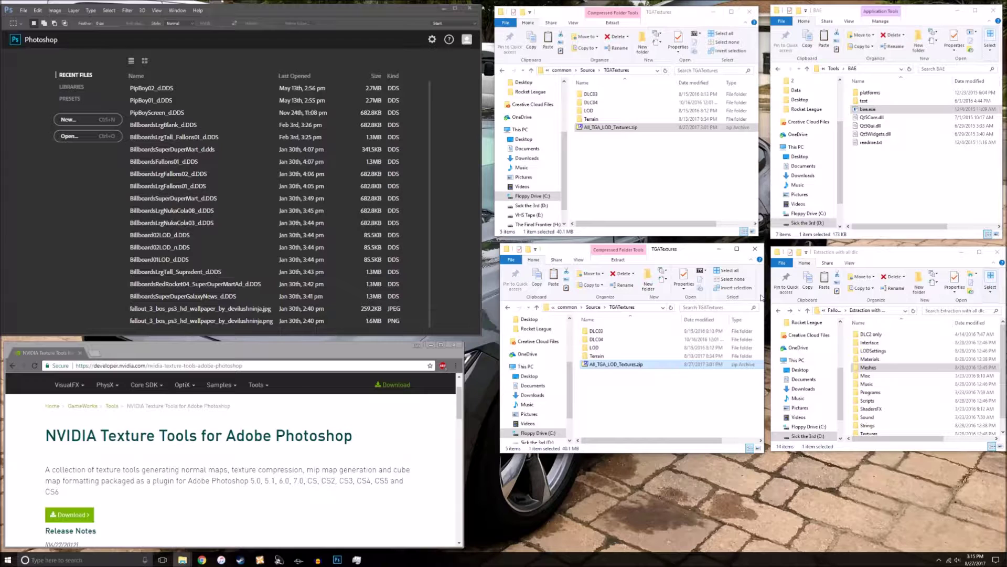
# Reopen All_TGA_LOD_Textures.zip to point out the LOD and DLC04 folders individually, and close it
pyautogui.doubleClick(617, 364)
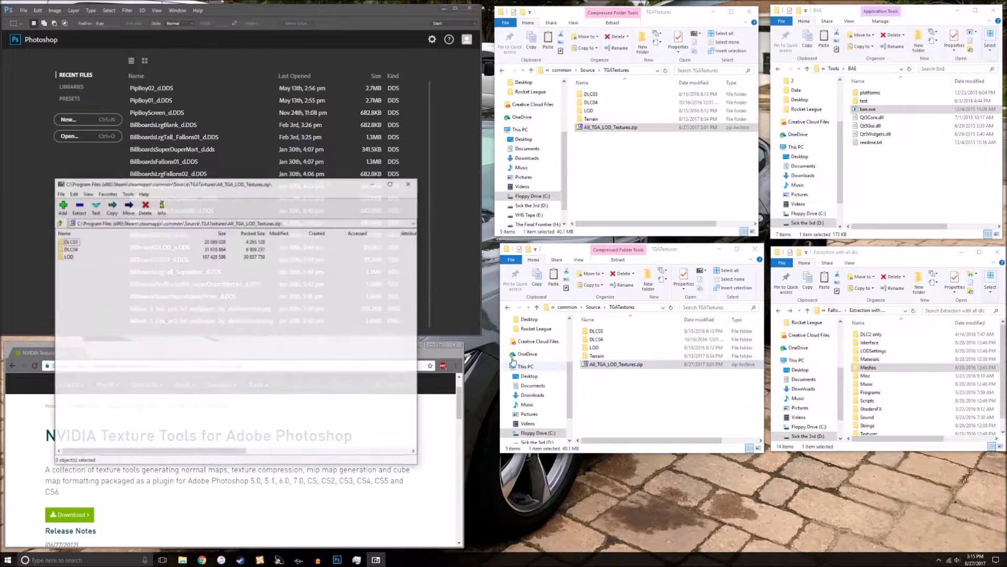
pyautogui.click(67, 257)
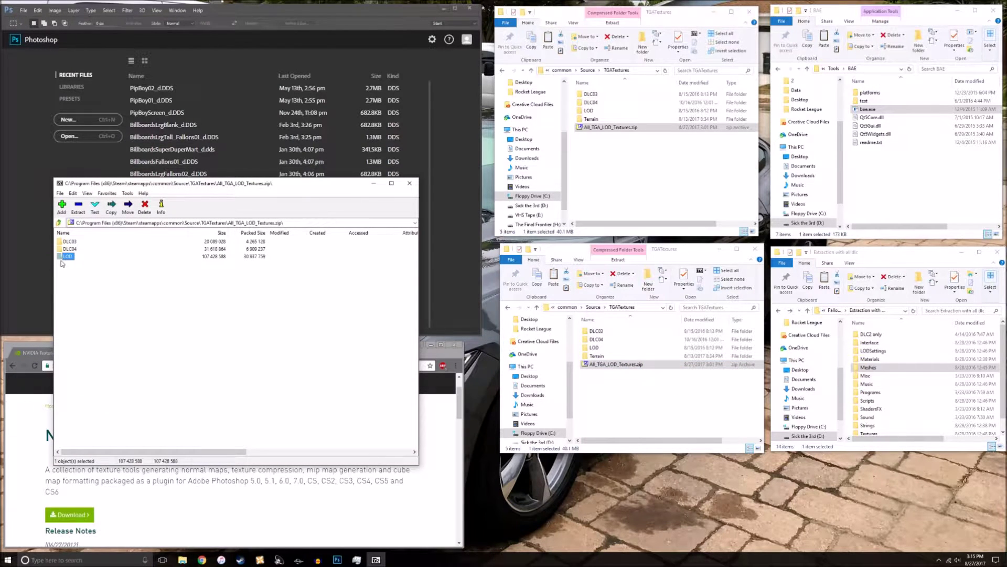
pyautogui.click(72, 248)
pyautogui.click(409, 182)
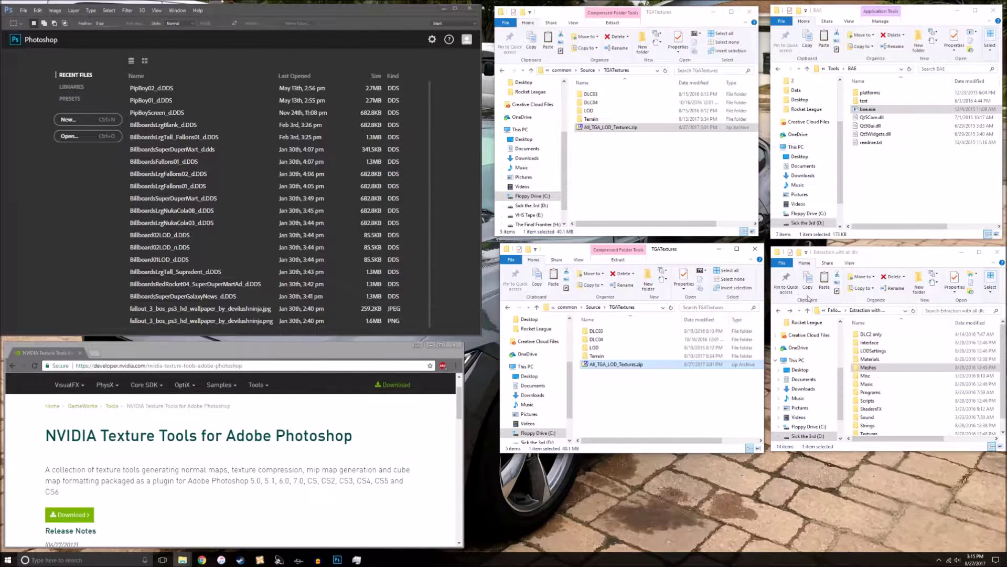
# Open Textures\LOD inside the "Extraction with all dlc" folder and select AirplaneDebris01LOD_d.DDS
pyautogui.doubleClick(886, 109)
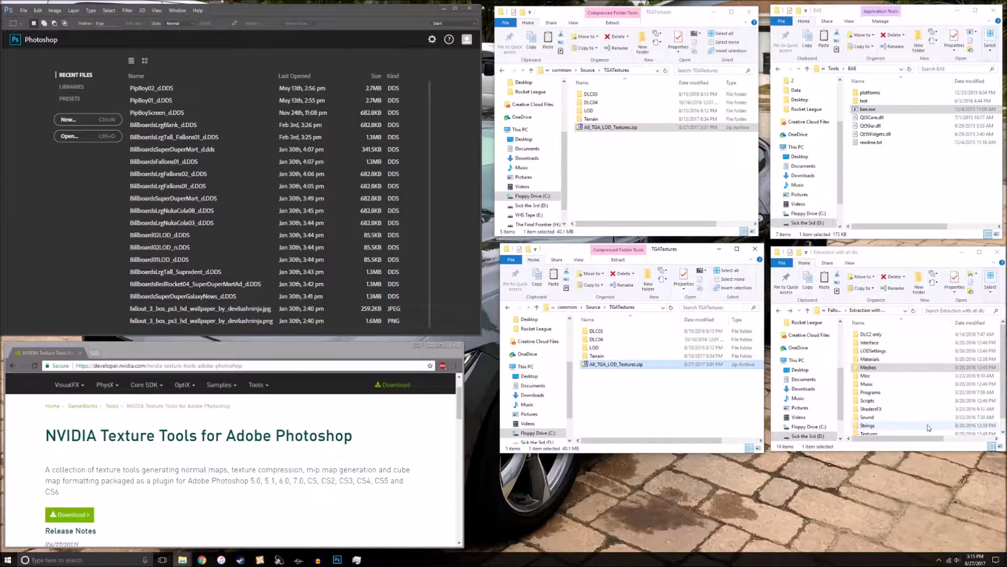
pyautogui.click(871, 425)
pyautogui.scroll(-1, 893, 429)
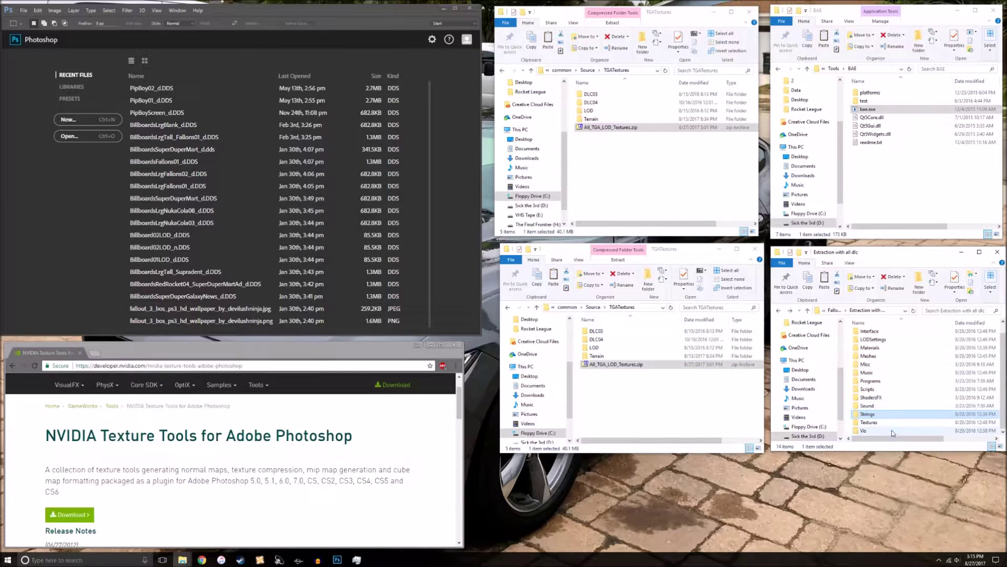
pyautogui.click(893, 424)
pyautogui.doubleClick(895, 426)
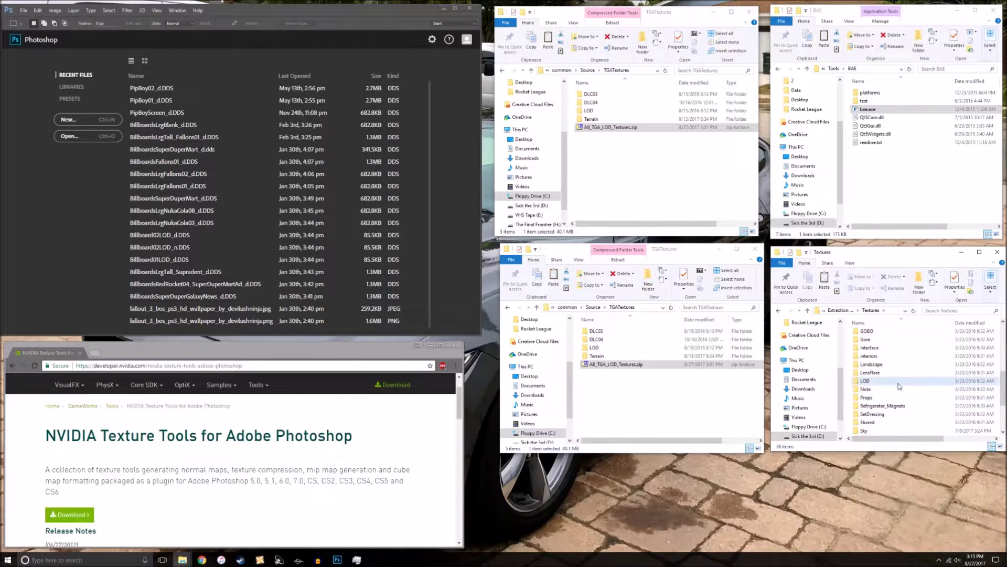
pyautogui.doubleClick(895, 381)
pyautogui.click(973, 439)
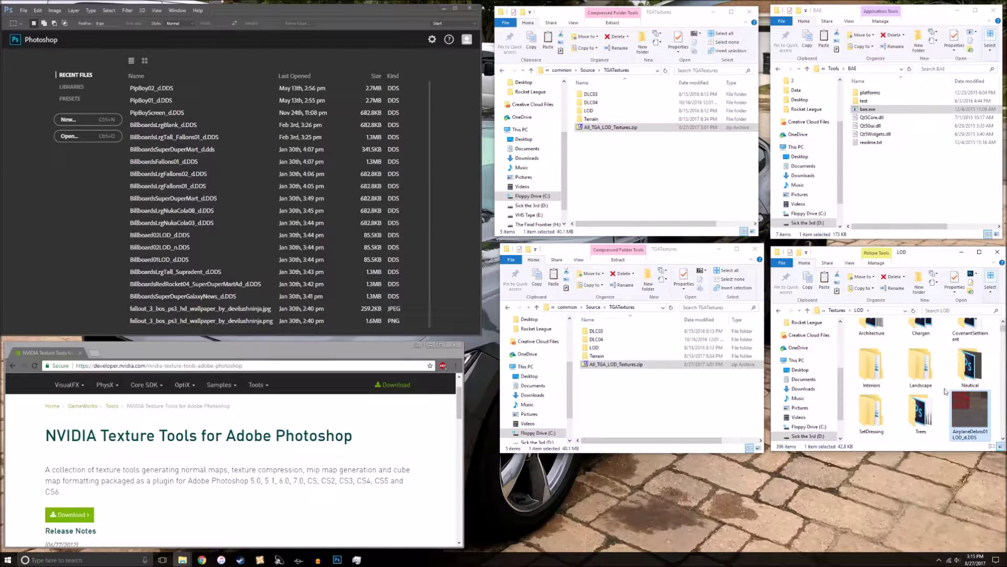
pyautogui.scroll(1, 944, 390)
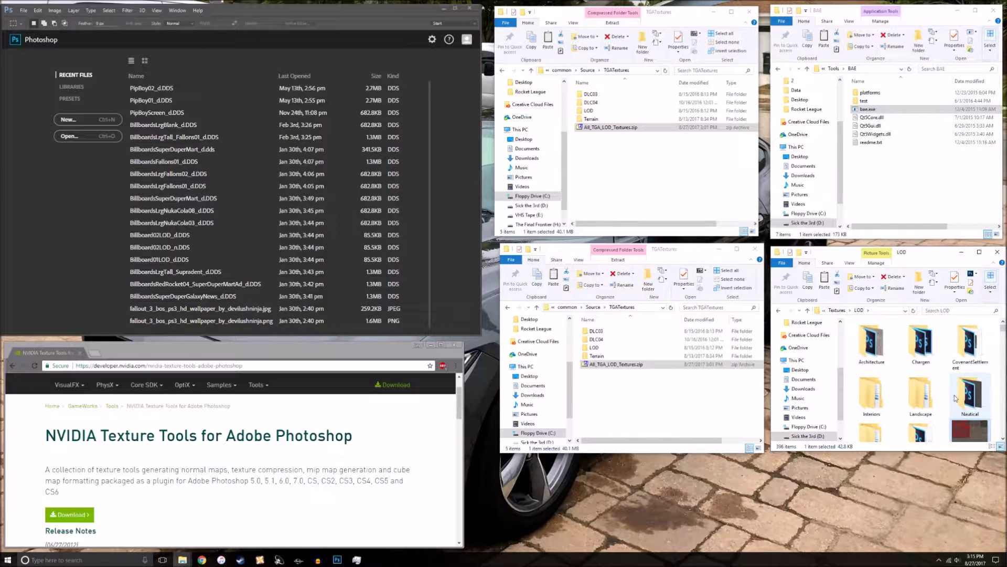
# Open DLC04\LOD in the TGATextures folder and compare ChurchStoneNukaRedLOD_d.tga with the extracted AirplaneDebris01LOD_d.DDS
pyautogui.doubleClick(622, 339)
pyautogui.doubleClick(624, 331)
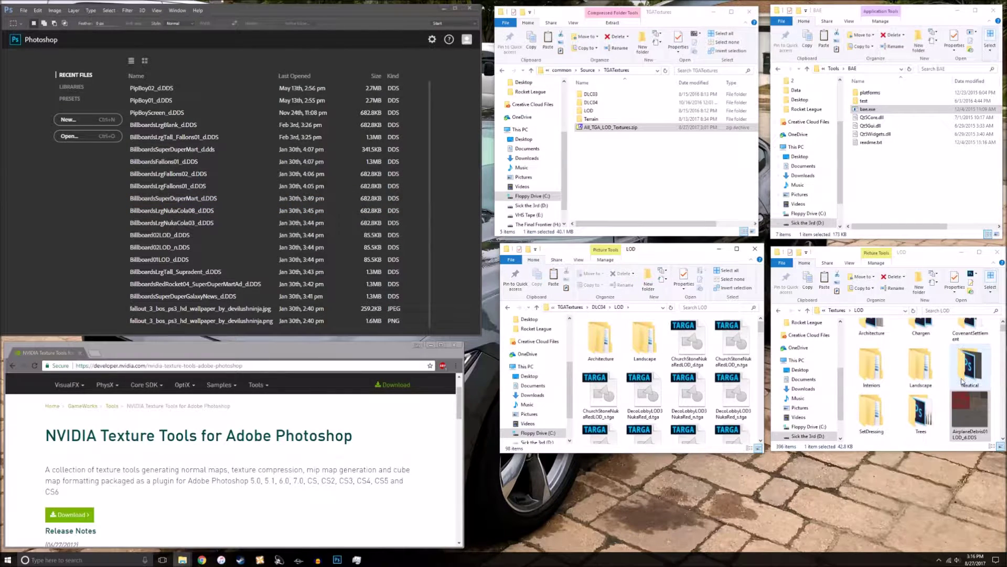
pyautogui.scroll(-1, 965, 400)
pyautogui.click(961, 405)
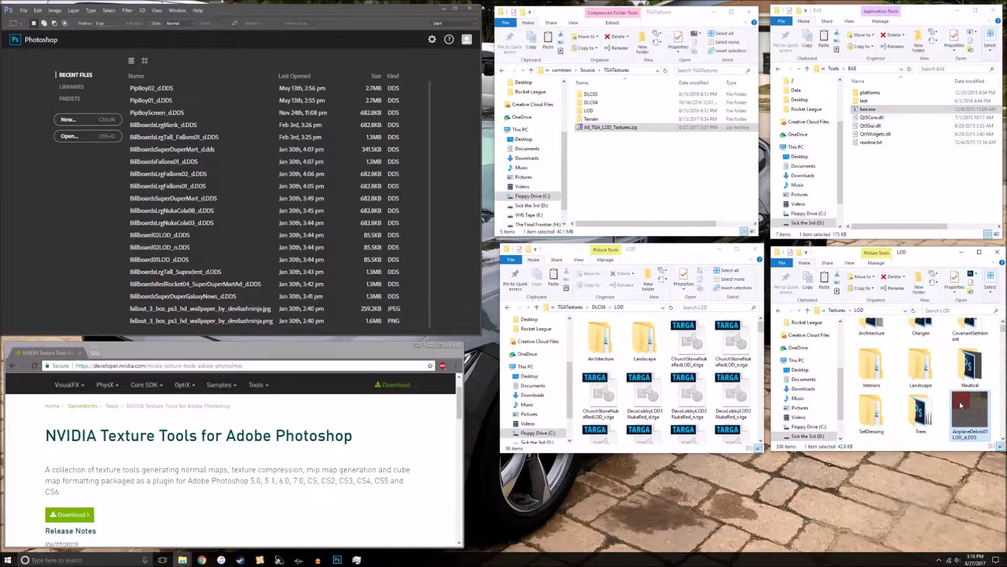
pyautogui.click(681, 348)
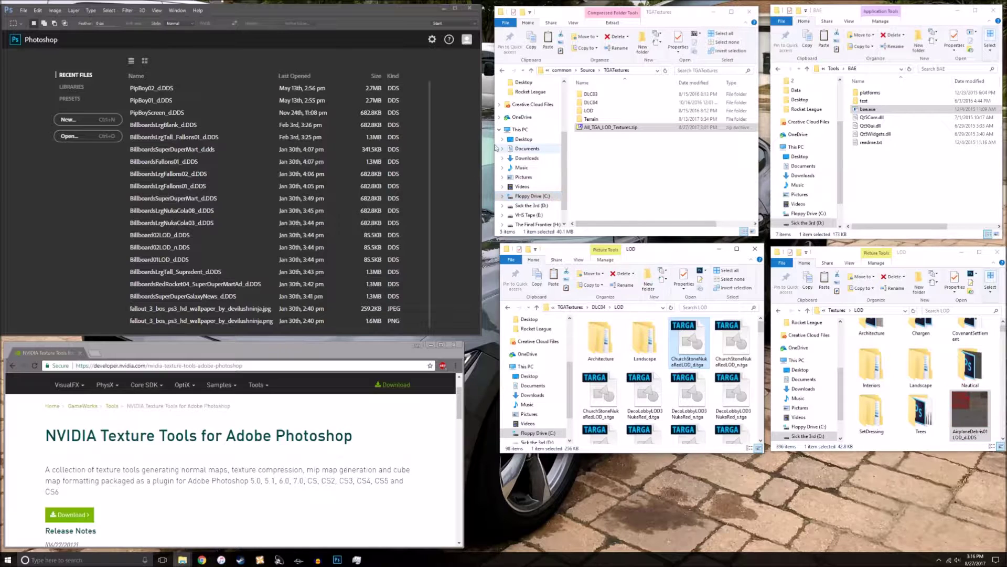
# Bring Photoshop into focus, and return the DLC04\LOD folder window to TGATextures
pyautogui.click(246, 12)
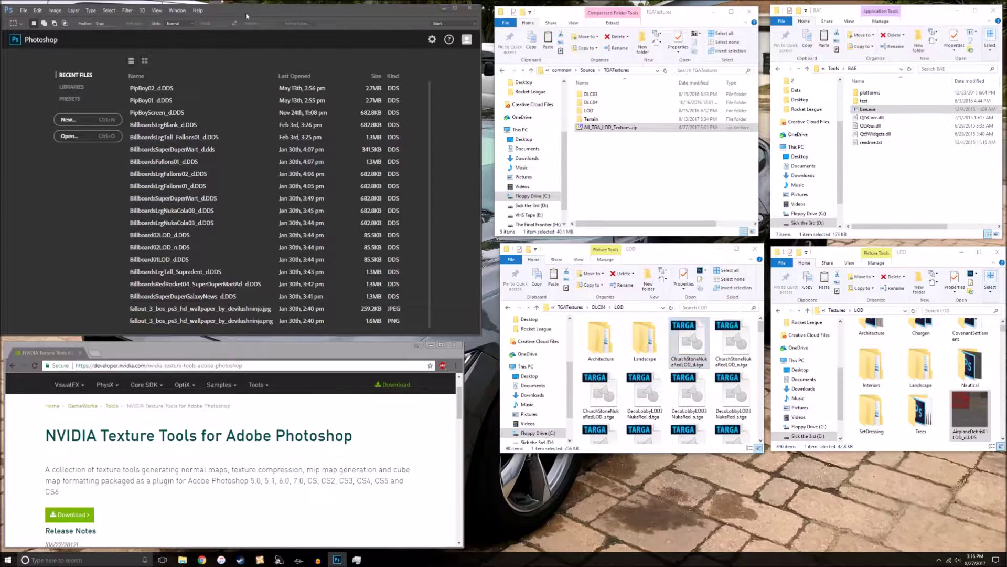
pyautogui.click(574, 307)
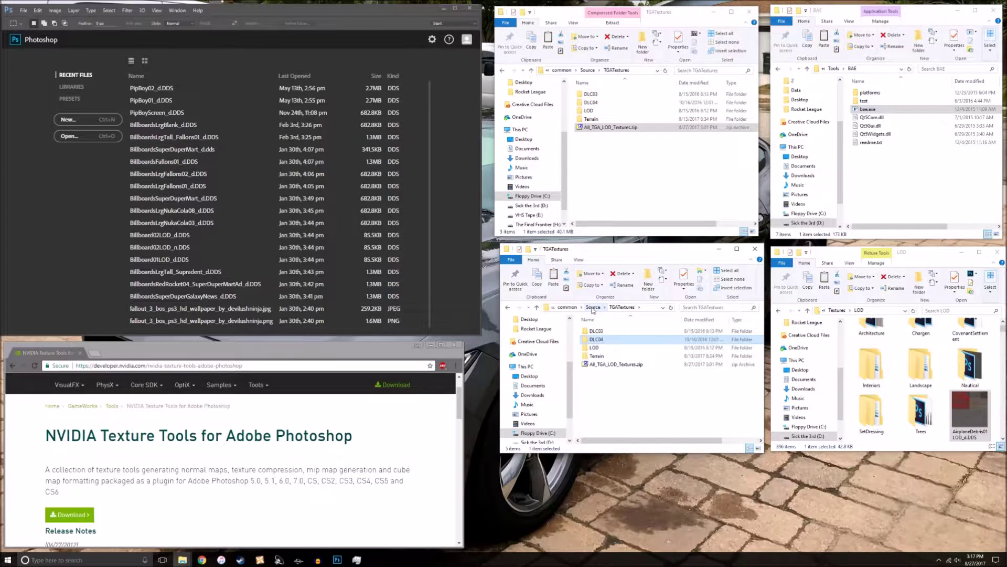
# Switch to Creation Kit, view the Render Window preferences from the loaded wilderness cell, and close them
pyautogui.click(298, 561)
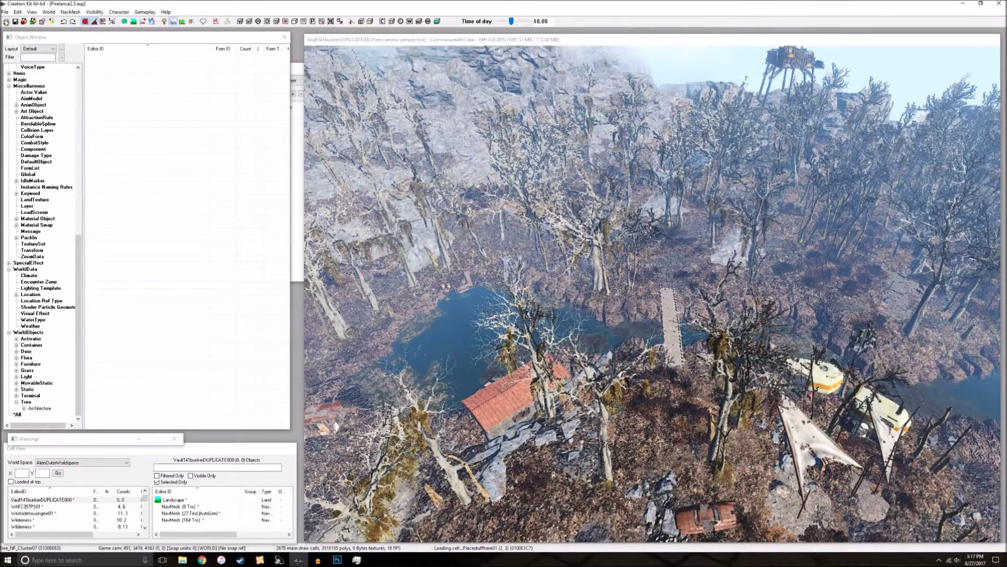
pyautogui.click(620, 168)
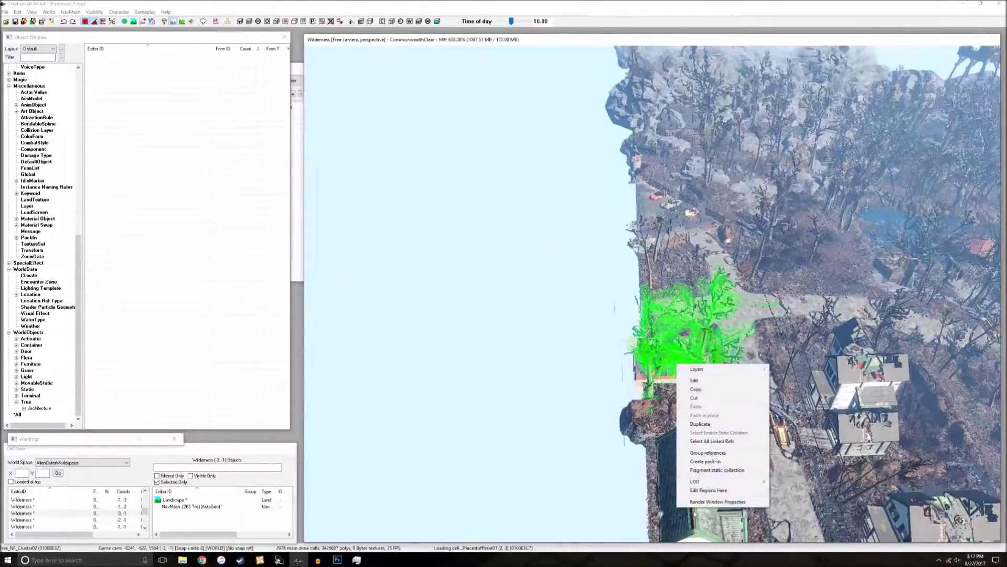
pyautogui.click(703, 501)
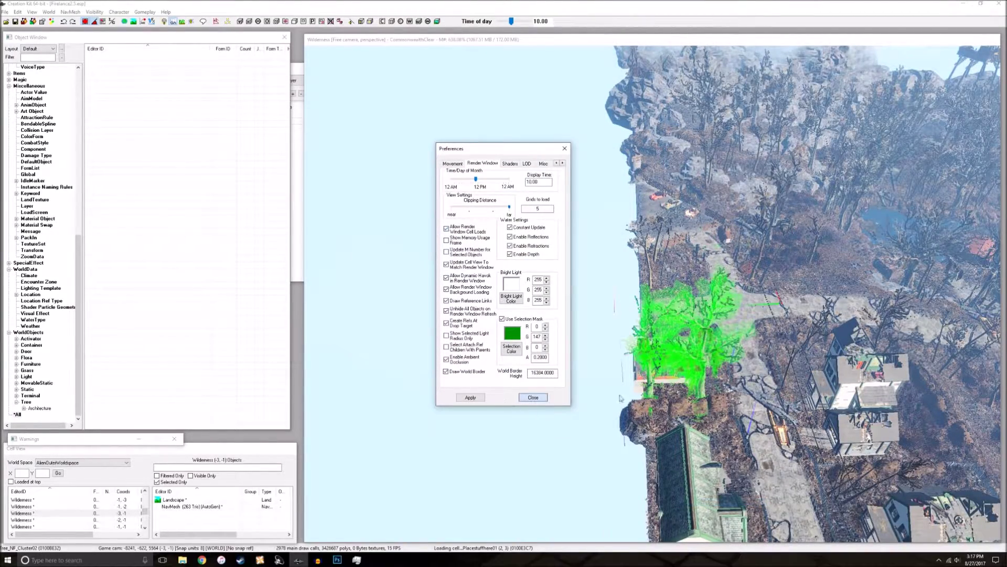
pyautogui.click(533, 397)
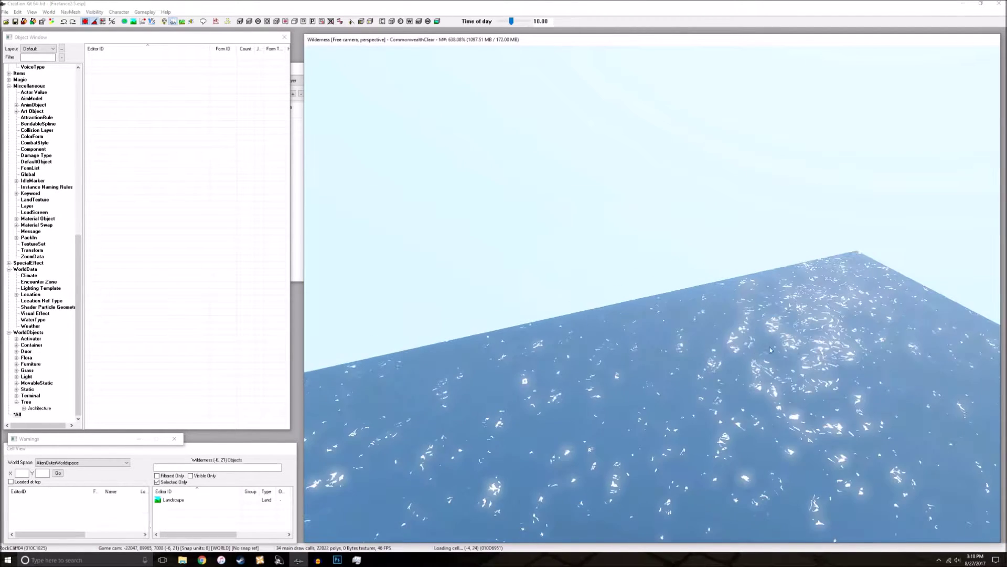
# Review the Render Window preferences for the water-covered wilderness cell again and close them
pyautogui.rightClick(604, 334)
pyautogui.click(644, 443)
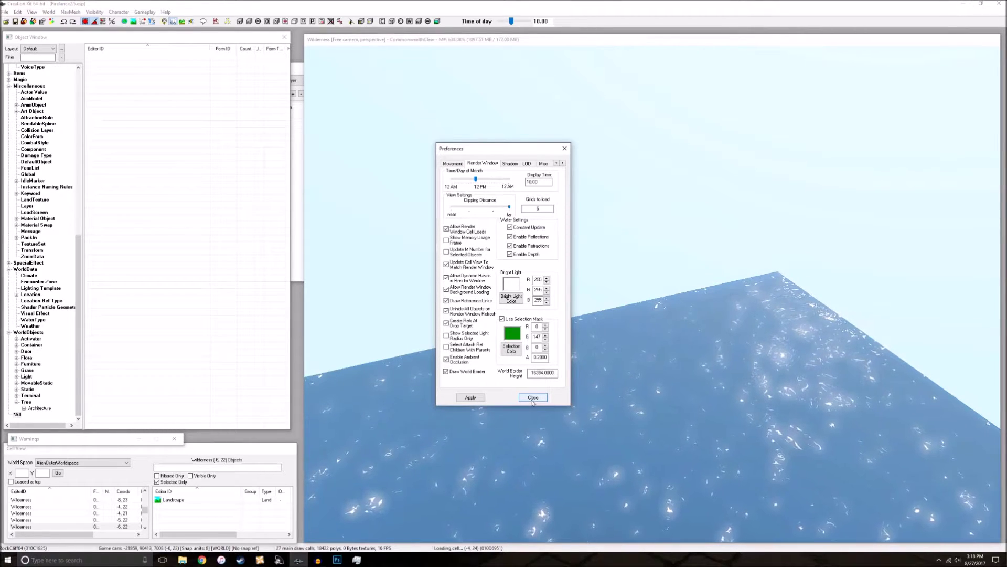
pyautogui.press('Escape')
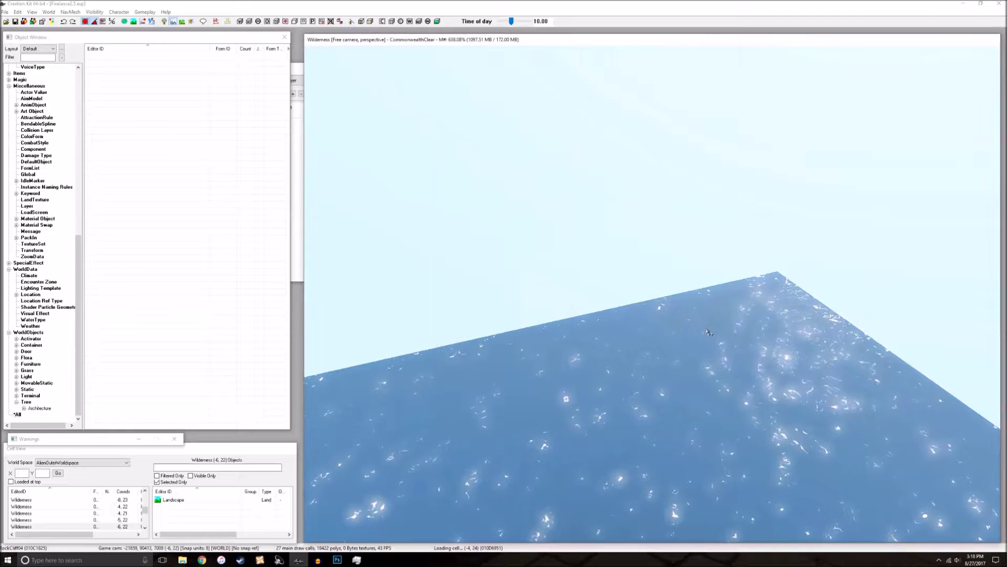
# Open Task Manager, review the CPU and Memory performance graphs, and minimize it
pyautogui.rightClick(605, 560)
pyautogui.click(645, 525)
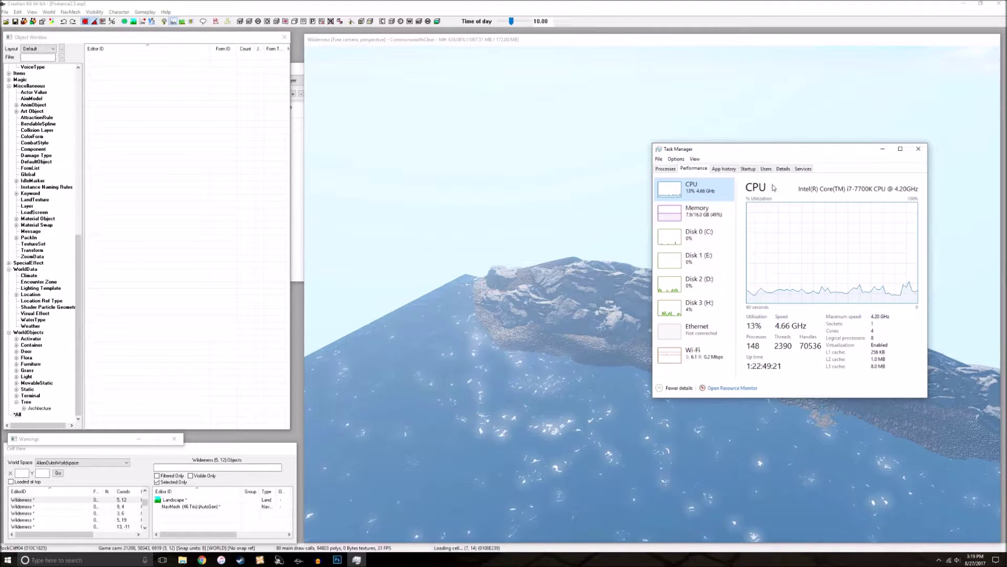
pyautogui.click(720, 214)
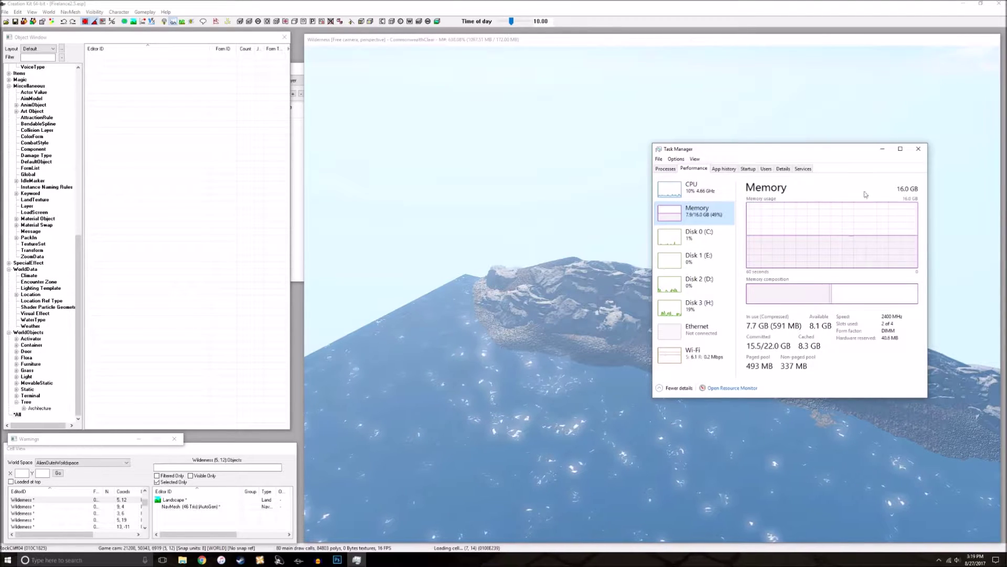
pyautogui.click(882, 149)
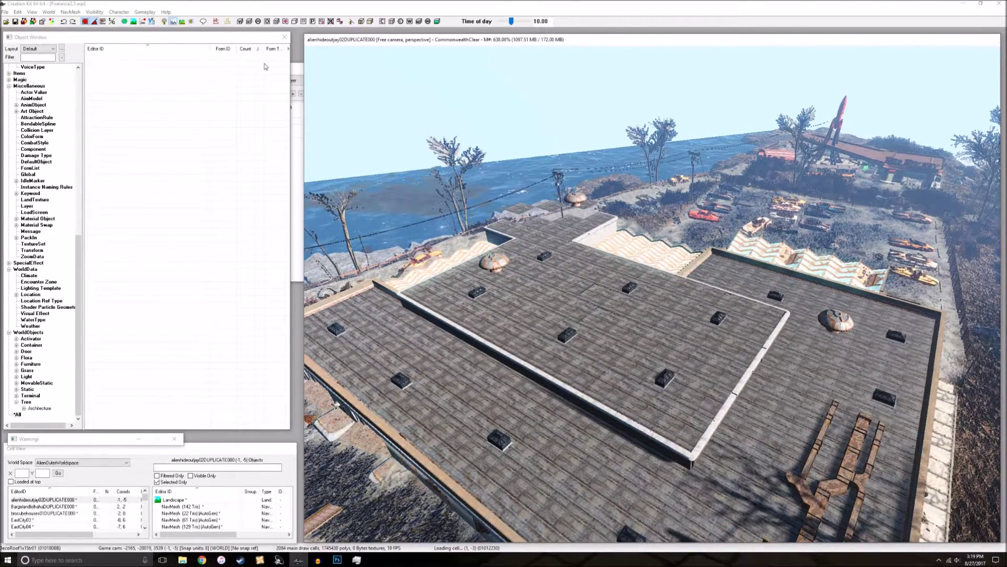
# Select individual roof pieces on the large building to examine them in the loaded alien hideout cell
pyautogui.click(595, 260)
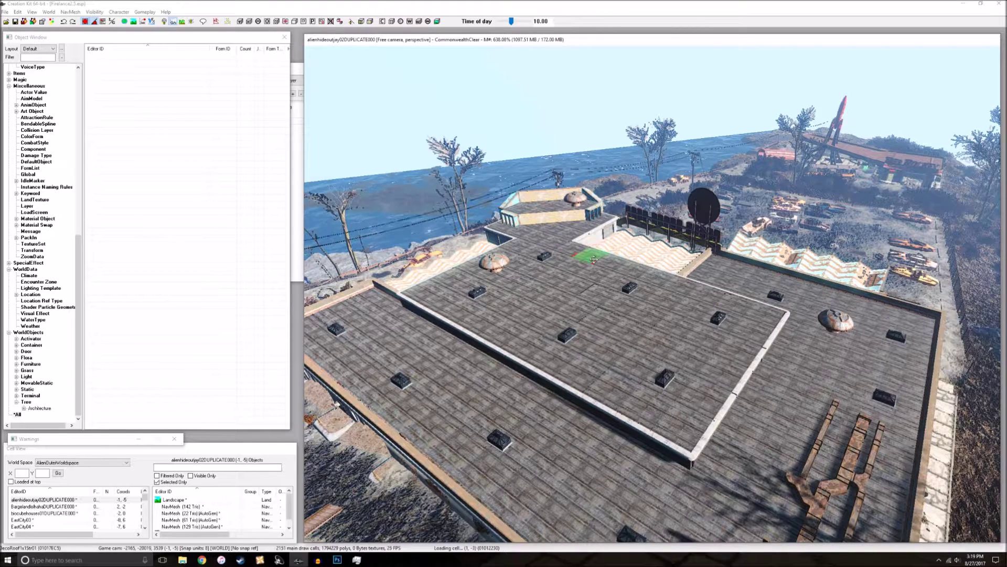
pyautogui.click(621, 304)
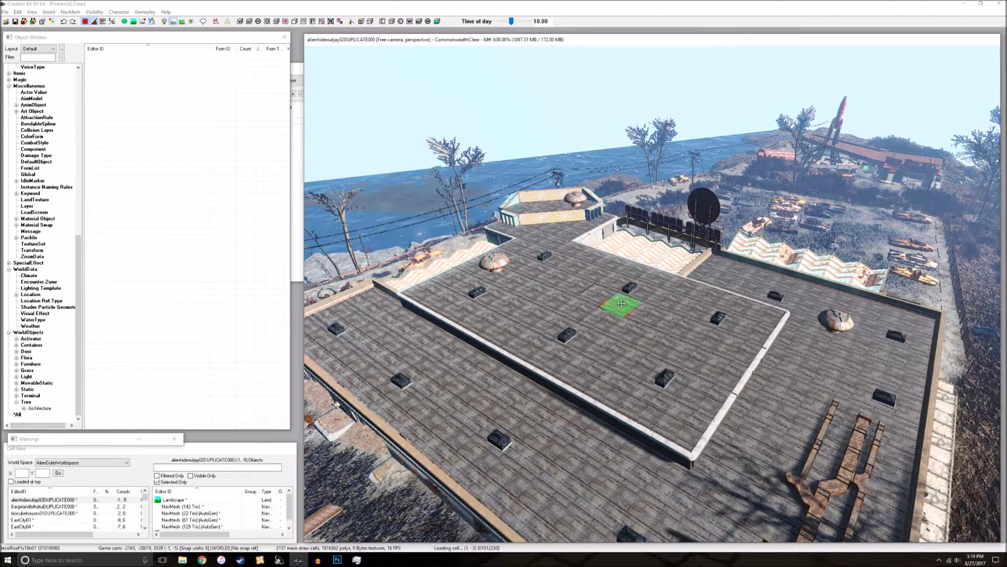
pyautogui.click(653, 343)
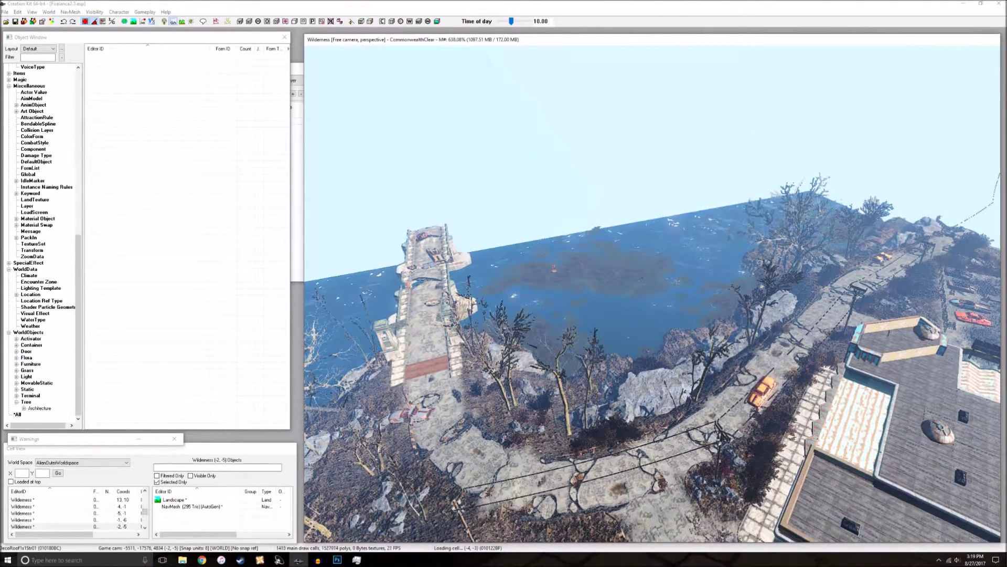
# Open the World Spaces settings, highlight parts of AlienOuterWorldspace's map image path, and close the dialog
pyautogui.click(50, 12)
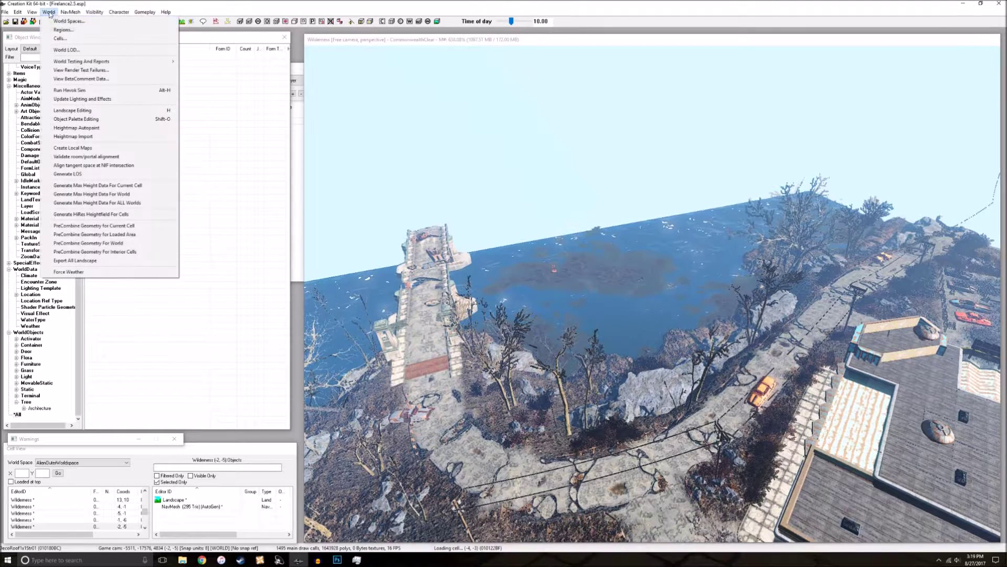
pyautogui.click(65, 21)
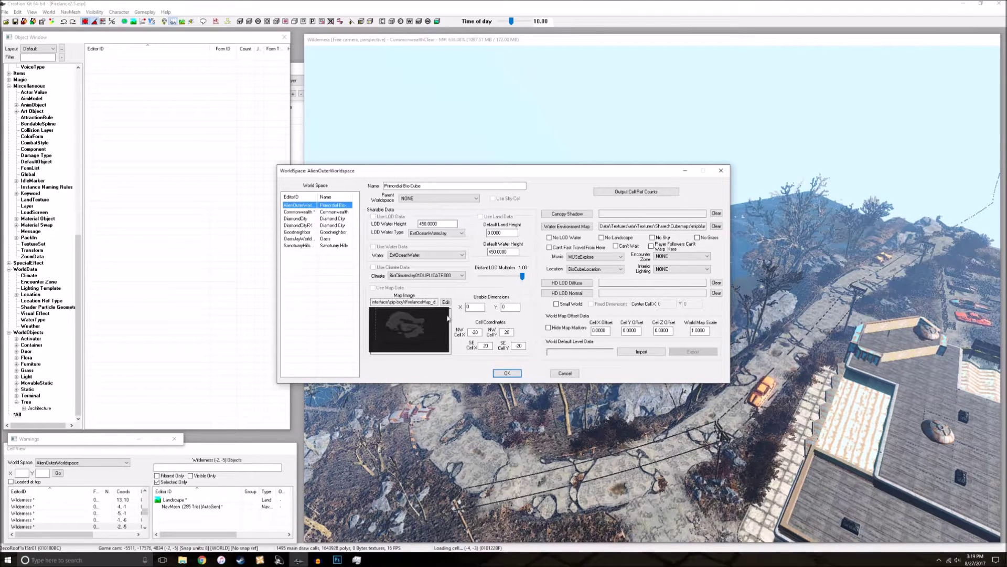
pyautogui.moveTo(457, 177); pyautogui.dragTo(552, 96)
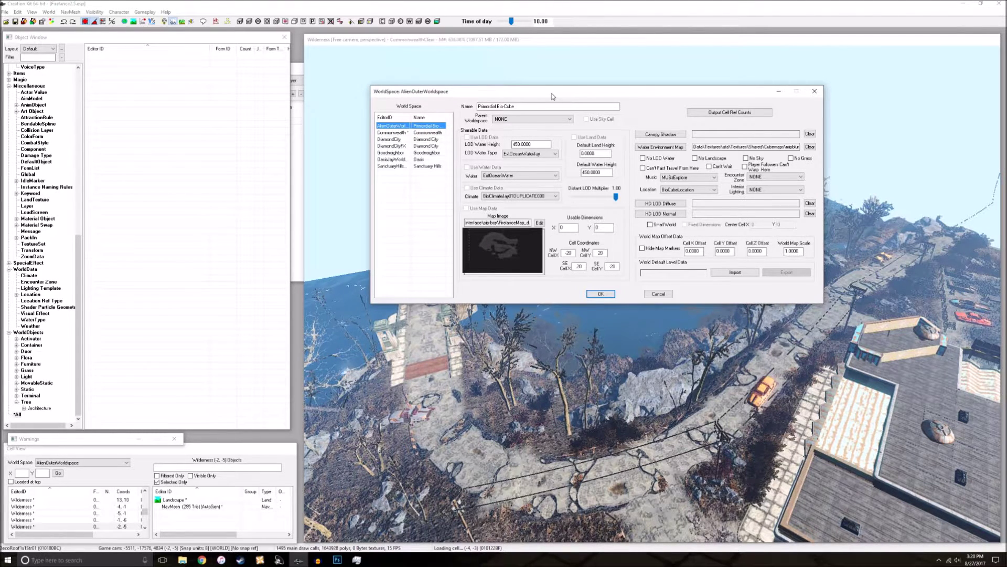
pyautogui.moveTo(498, 223); pyautogui.dragTo(530, 223)
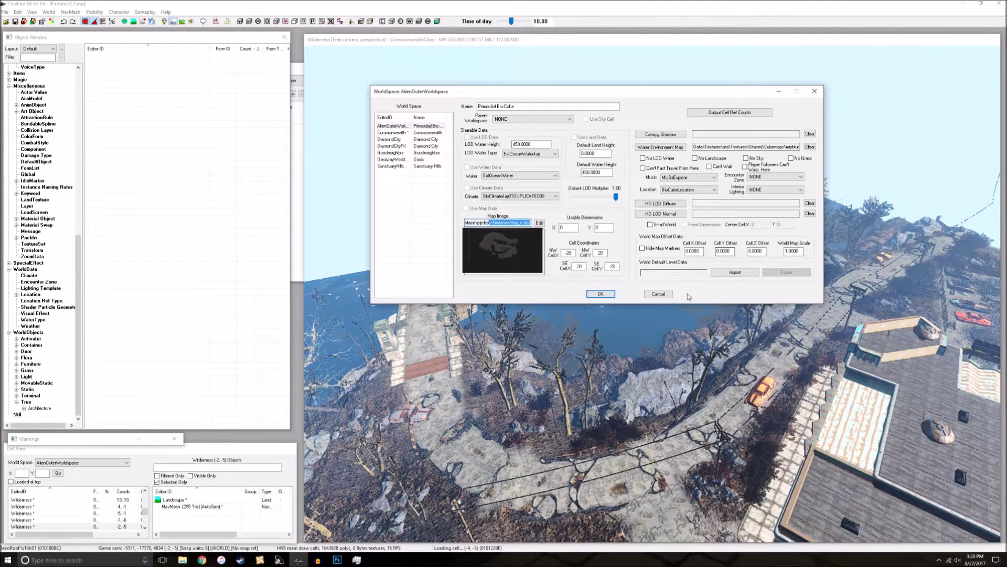
pyautogui.moveTo(495, 223); pyautogui.dragTo(429, 224)
pyautogui.click(516, 222)
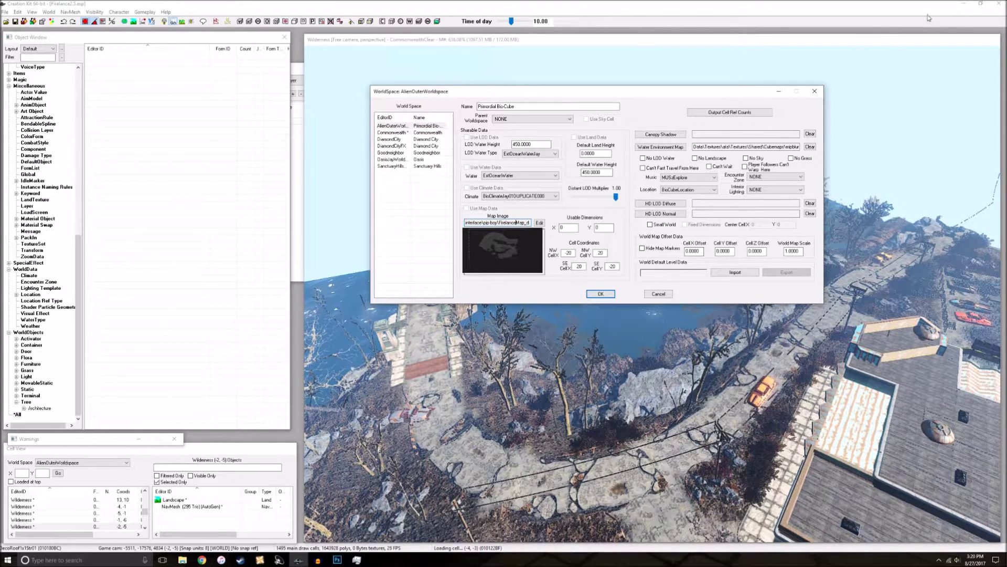
pyautogui.click(809, 95)
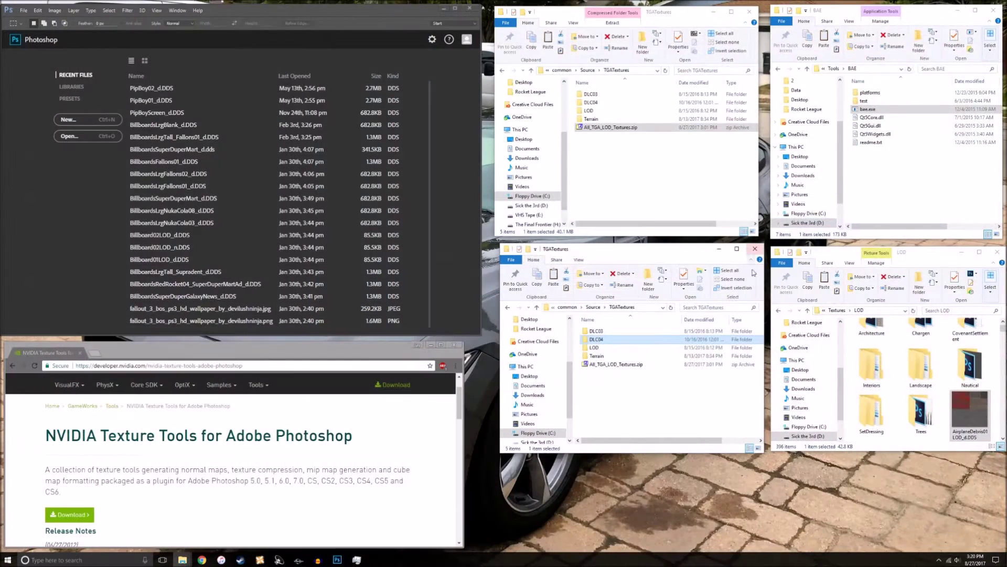
# Browse from TGATextures to Fallout 4\Data\LODSettings in File Explorer, select AlienOuterWorldspace.LOD, and return to the Data folder
pyautogui.scroll(1, 886, 318)
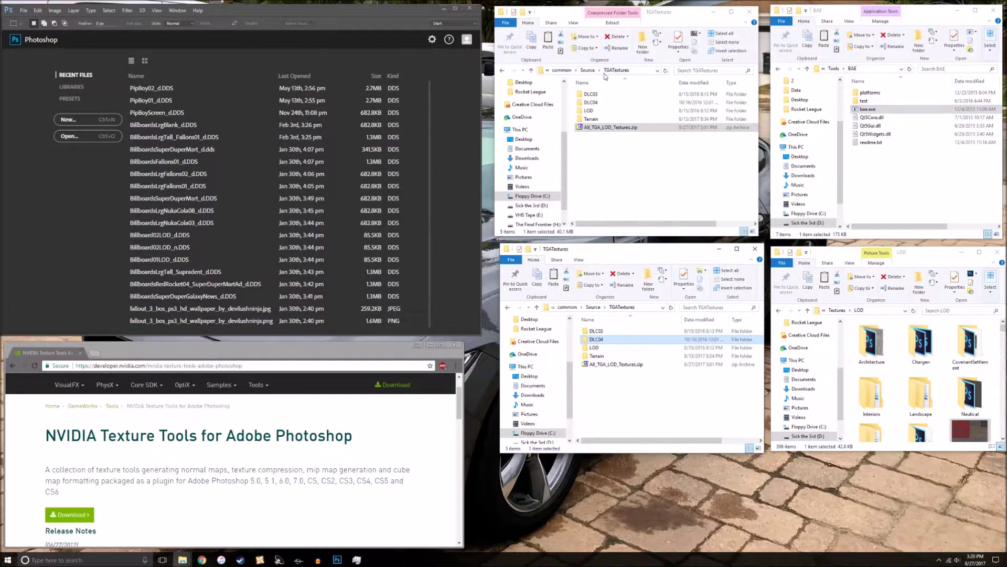
pyautogui.click(593, 307)
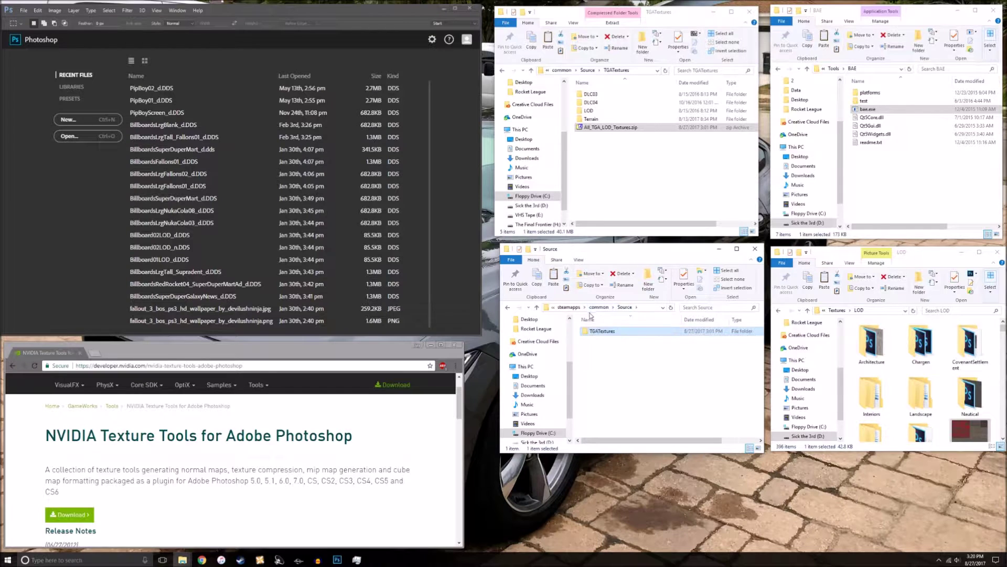
pyautogui.click(598, 307)
pyautogui.doubleClick(598, 331)
pyautogui.doubleClick(596, 331)
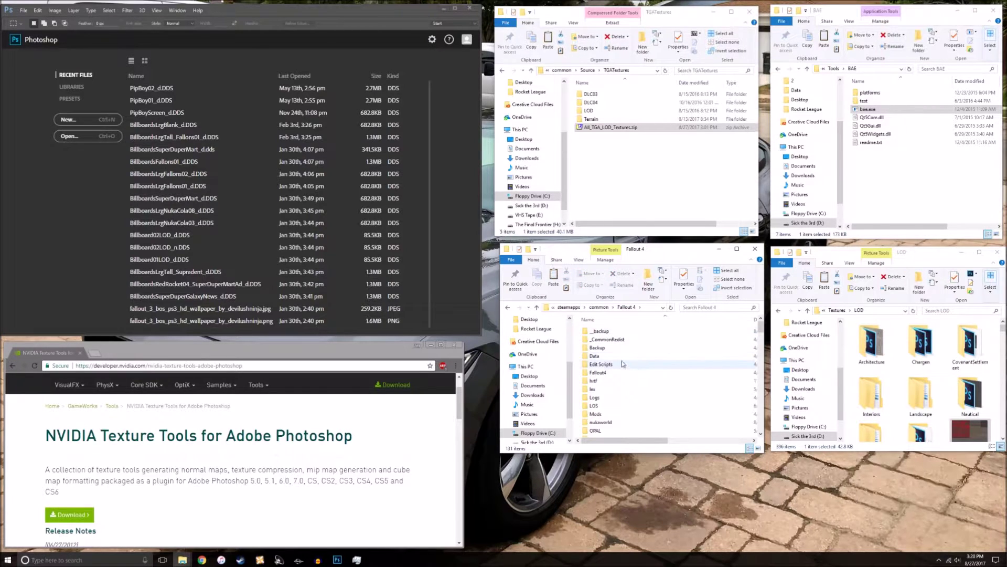
pyautogui.scroll(-1, 603, 361)
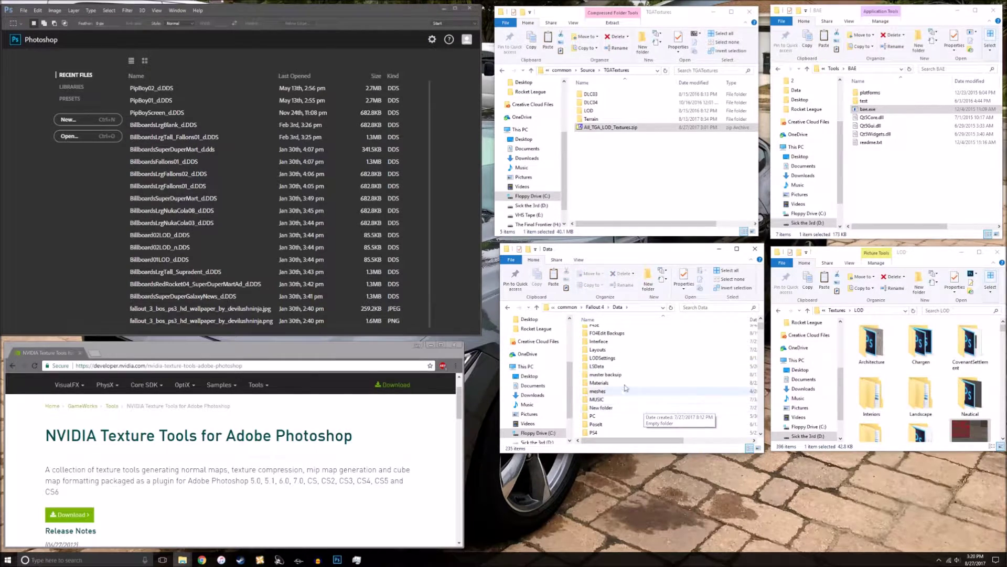
pyautogui.doubleClick(602, 359)
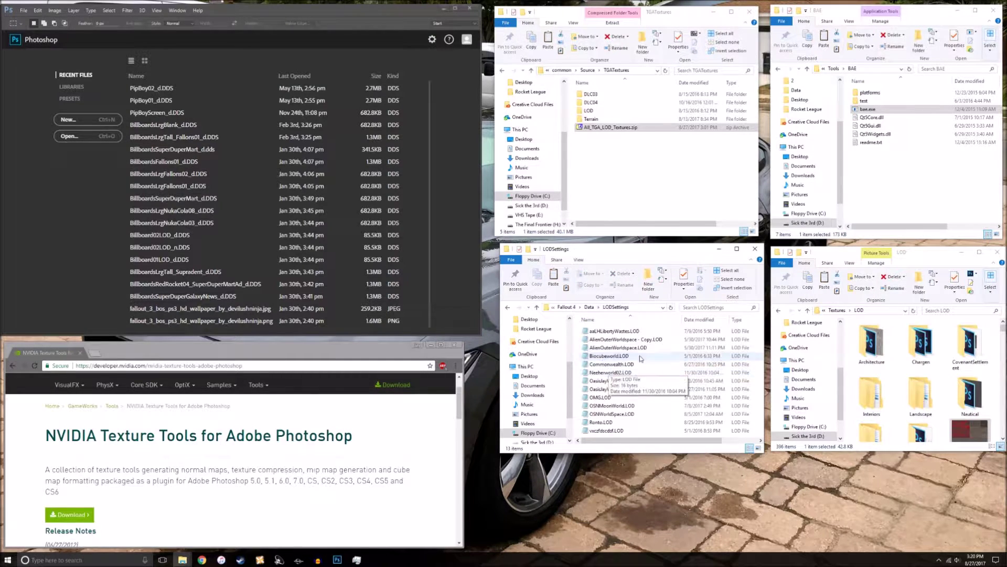
pyautogui.click(639, 348)
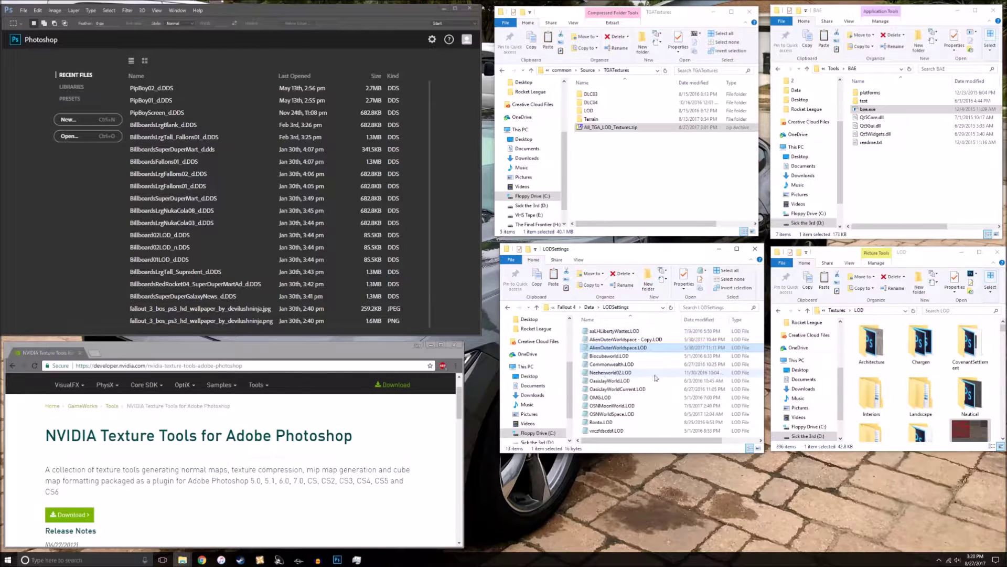
pyautogui.click(507, 307)
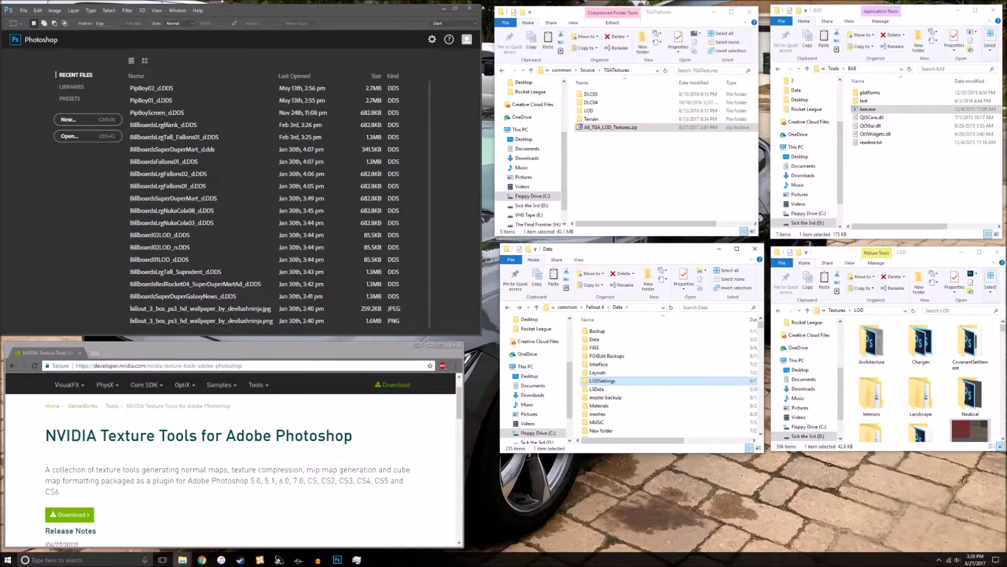
# Switch back to Creation Kit, review AlienOuterWorldspace's cell coordinates in the World Spaces settings, and cancel the dialog
pyautogui.click(299, 560)
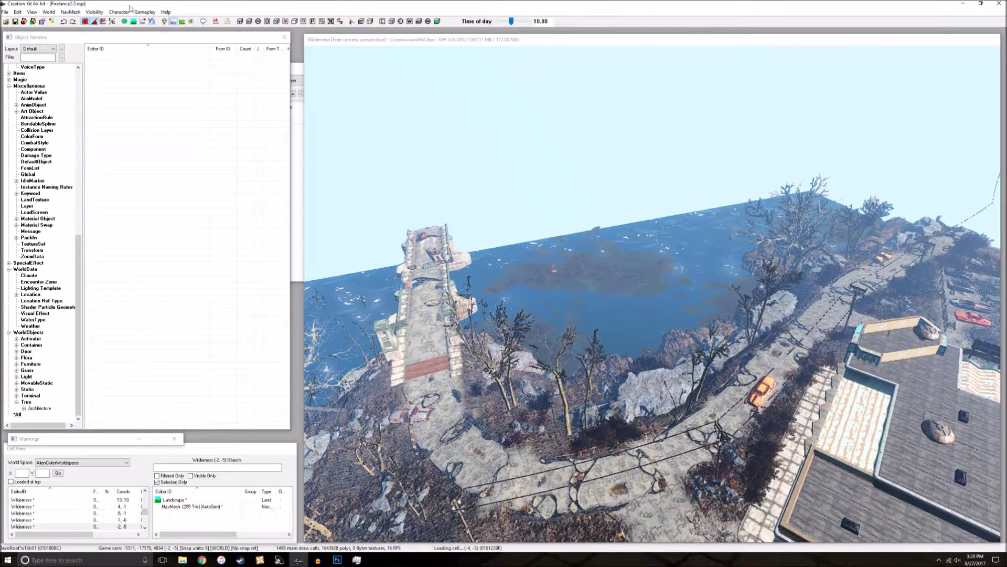
pyautogui.click(48, 12)
pyautogui.click(77, 23)
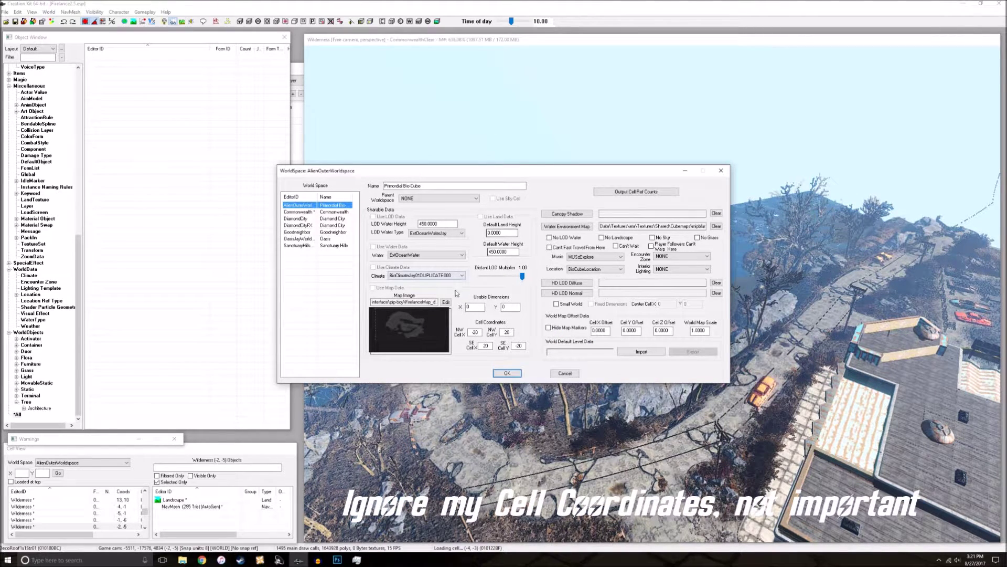
pyautogui.click(565, 373)
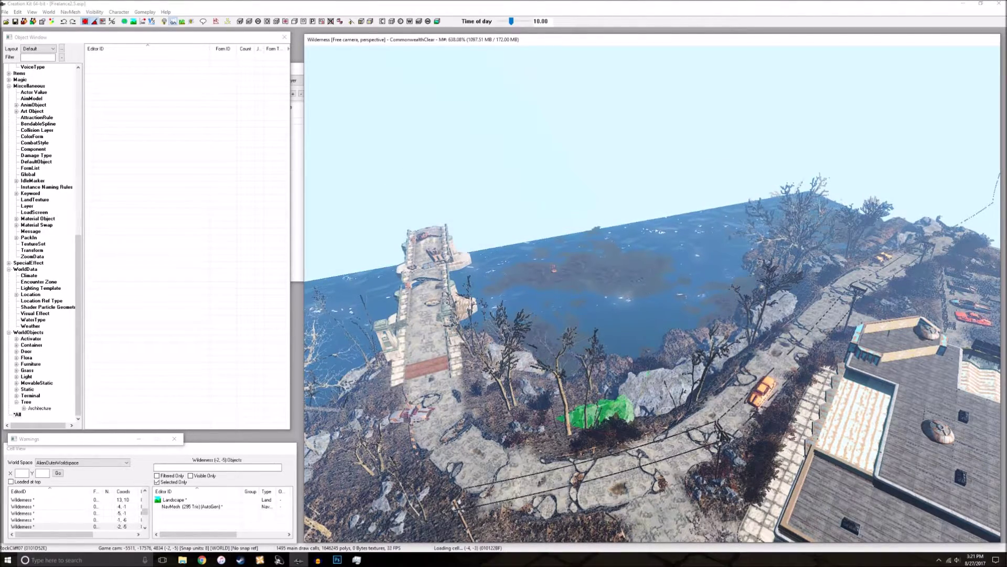
# Open the World LOD dialog over the render view and select AlienOuterWorldspace as the worldspace
pyautogui.press('w')
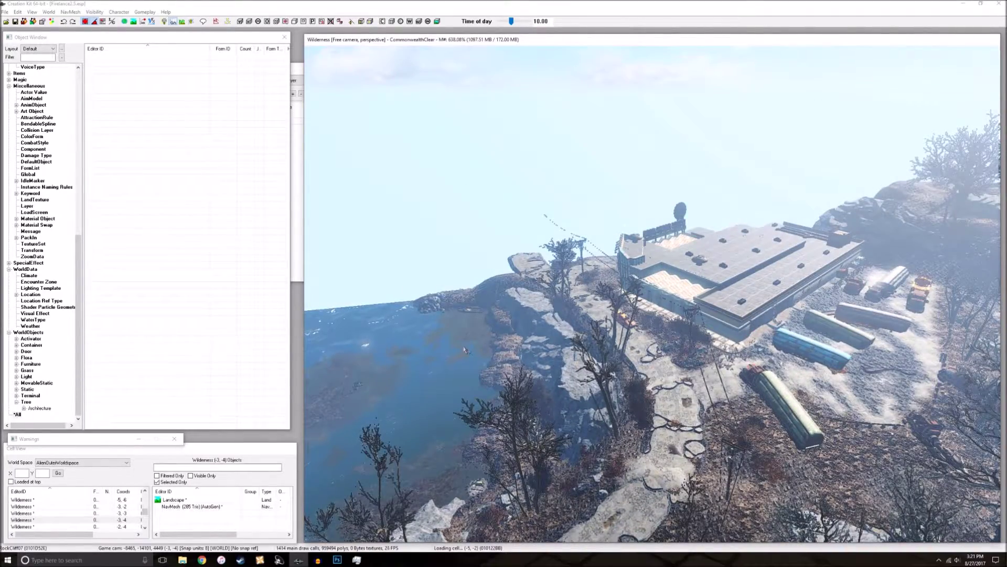
pyautogui.press('w')
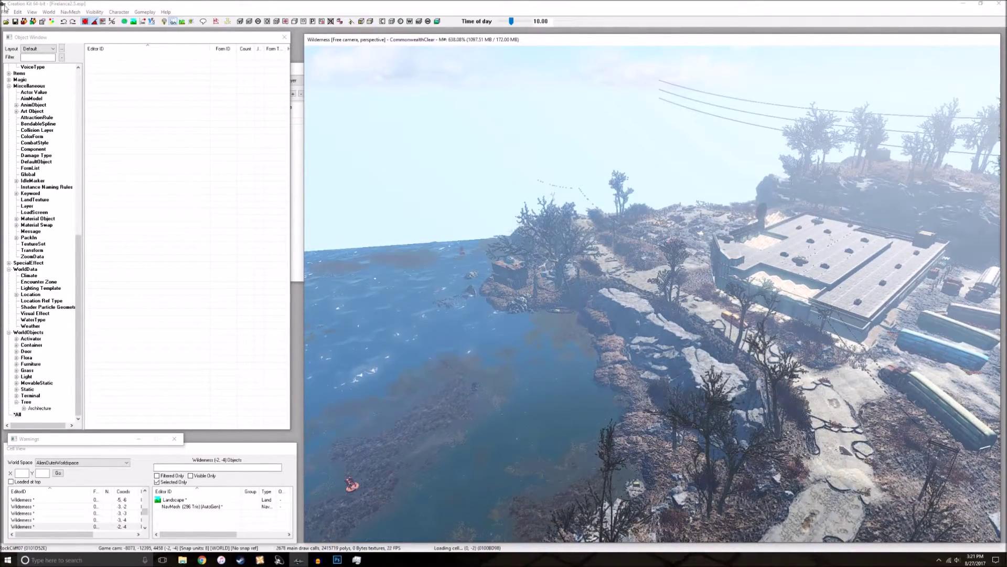
pyautogui.click(49, 12)
pyautogui.click(68, 57)
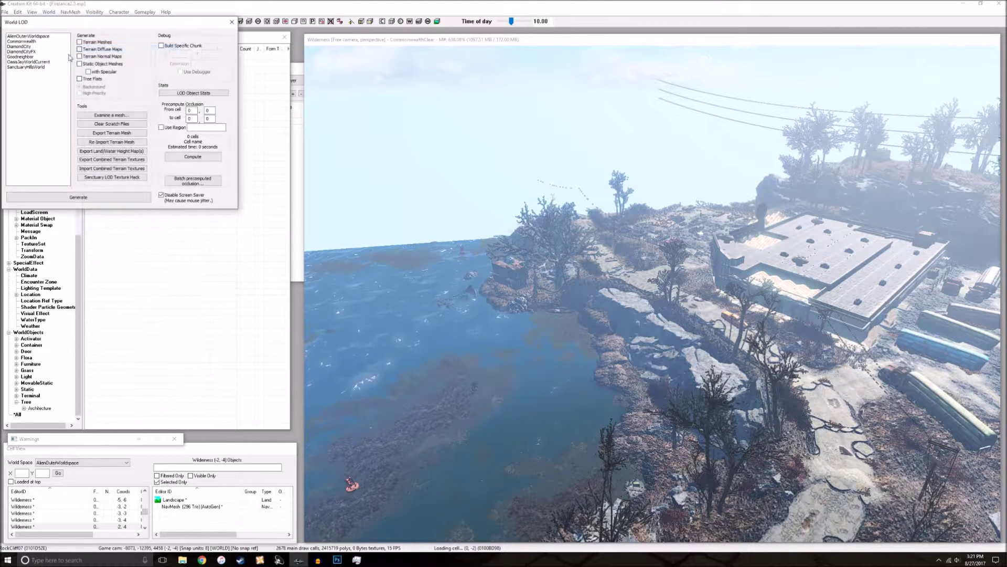
pyautogui.moveTo(103, 21); pyautogui.dragTo(404, 209)
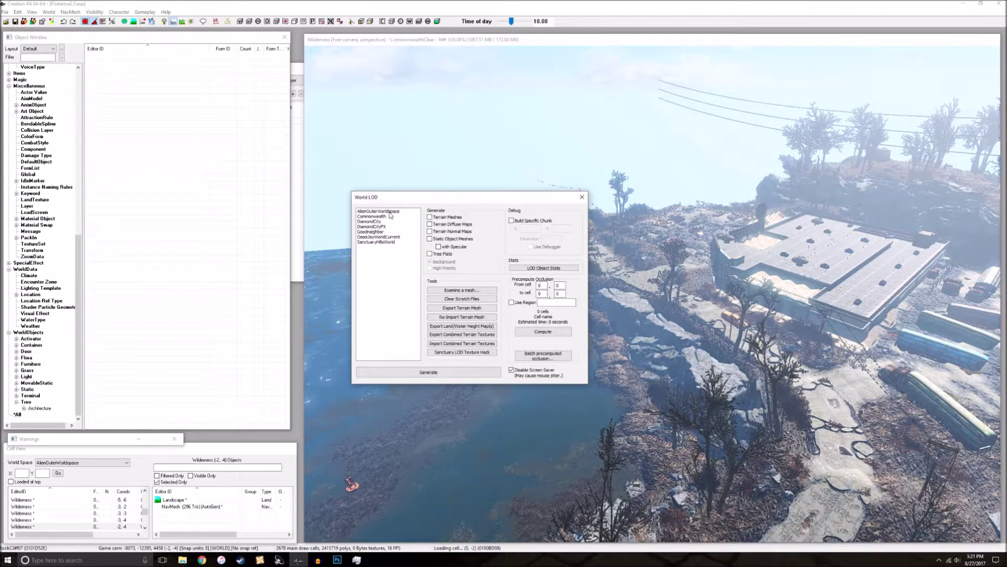
pyautogui.click(389, 211)
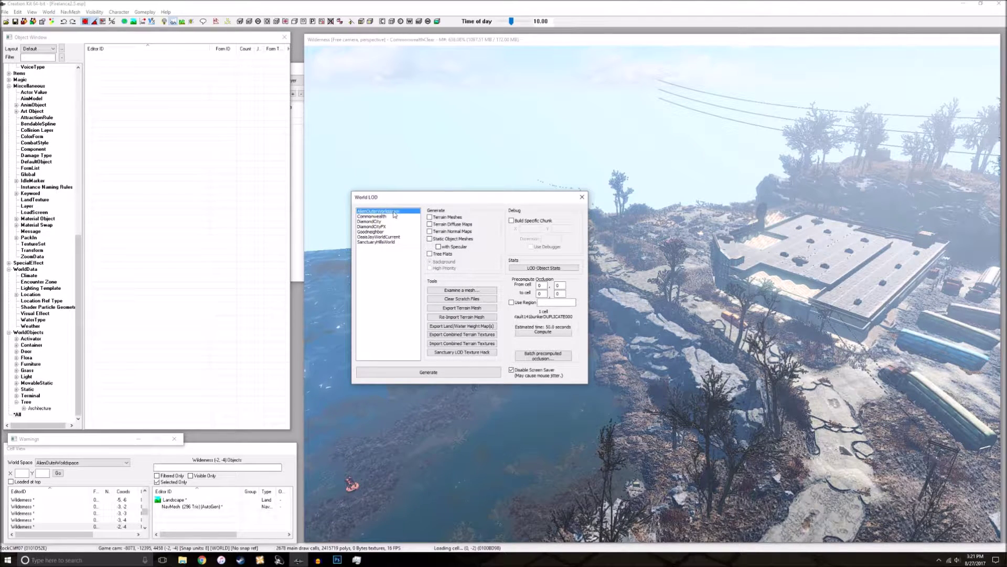
pyautogui.moveTo(488, 197); pyautogui.dragTo(456, 183)
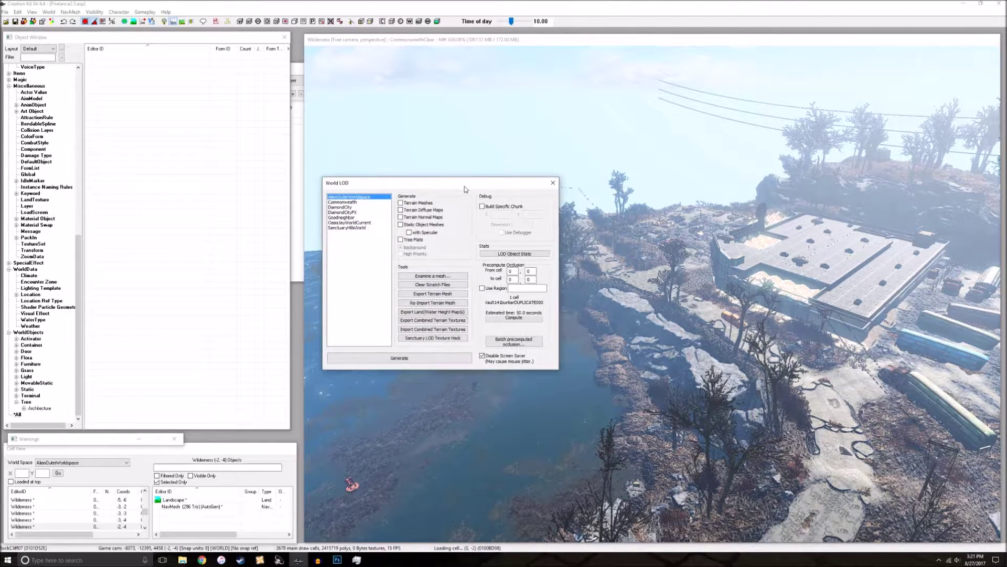
# Enable only Terrain Meshes as the LOD output to generate for AlienOuterWorldspace
pyautogui.click(418, 204)
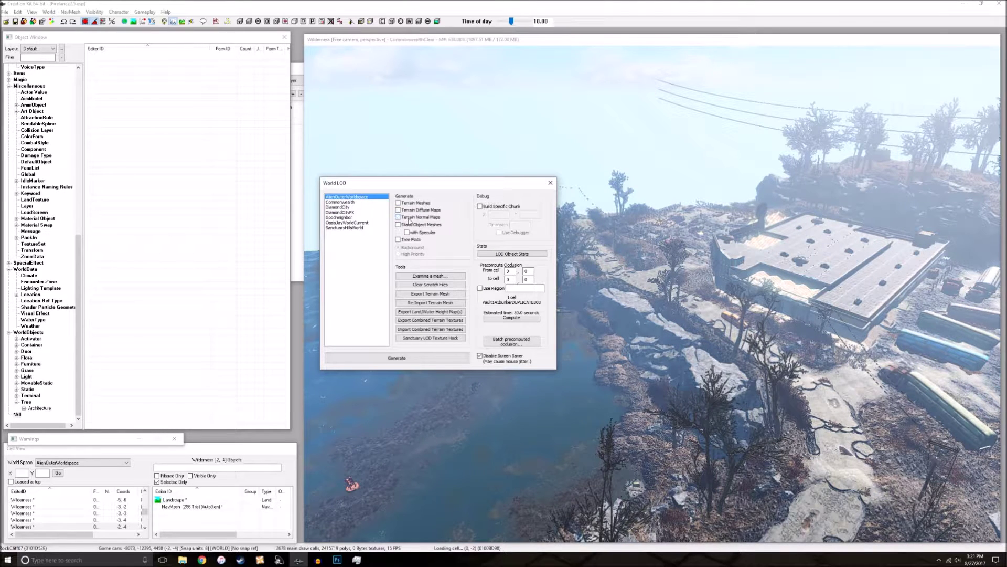
pyautogui.click(418, 204)
pyautogui.click(422, 216)
pyautogui.click(419, 204)
pyautogui.click(421, 204)
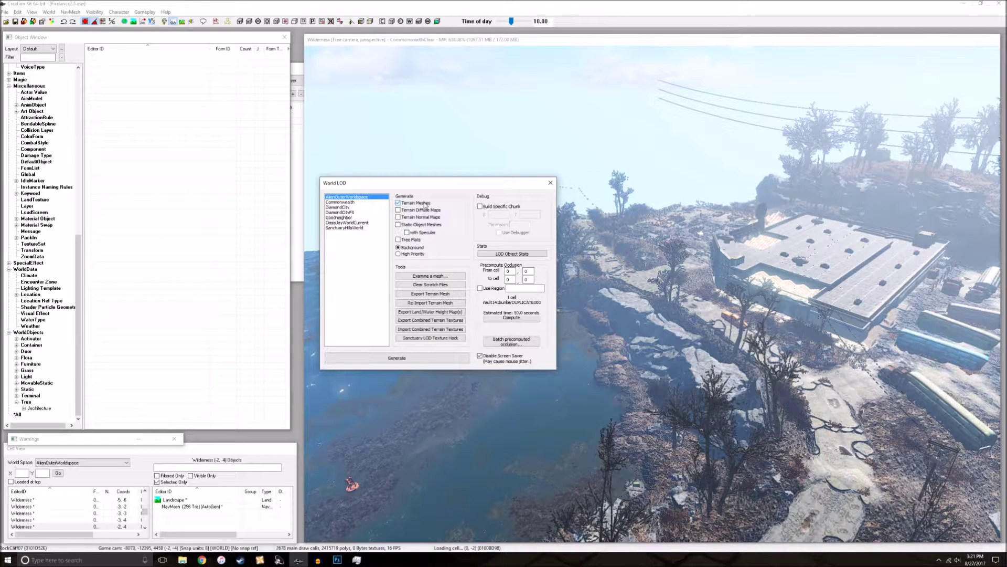
pyautogui.click(416, 203)
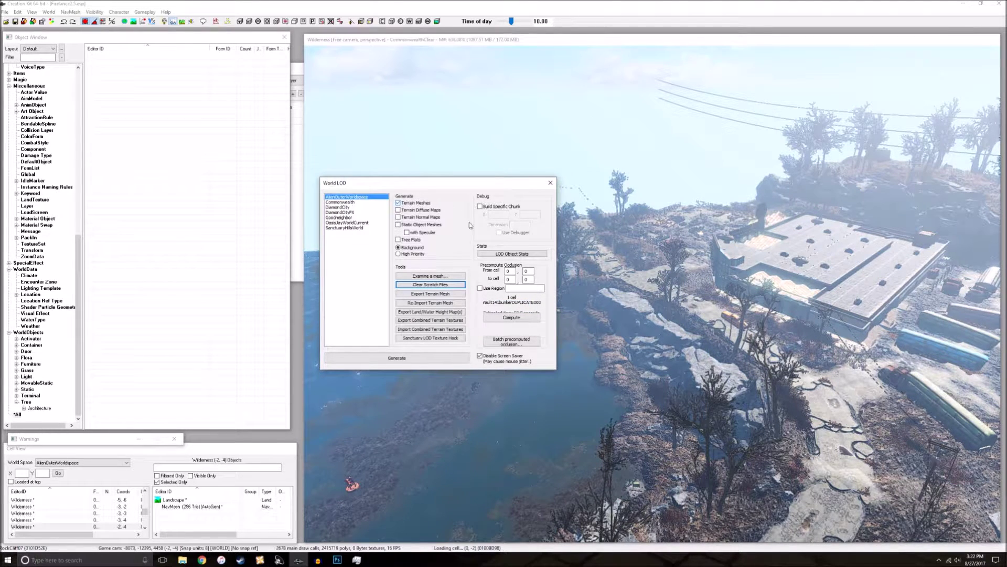
# Start generating the terrain mesh LOD for AlienOuterWorldspace and cancel the build partway through
pyautogui.click(386, 361)
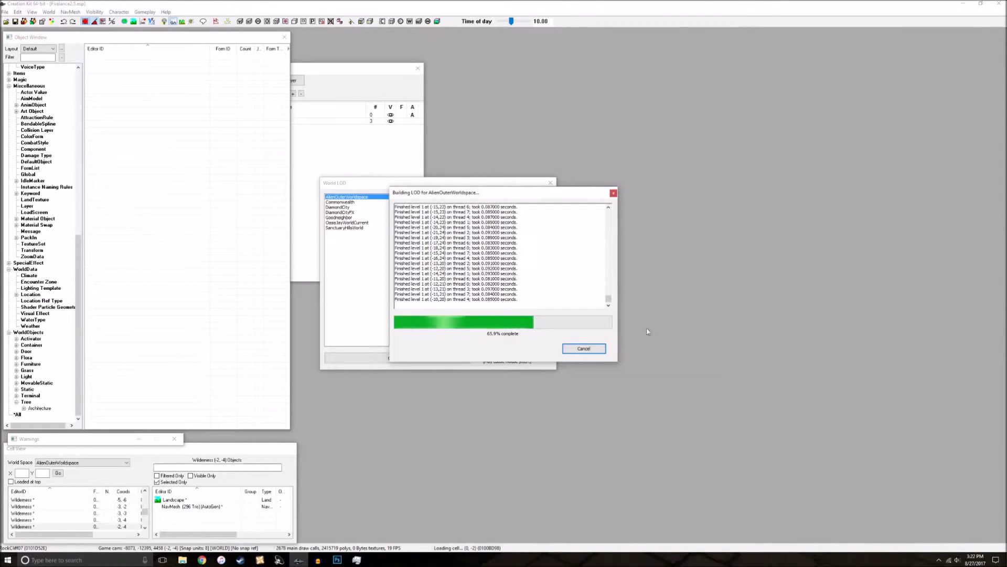
pyautogui.click(583, 348)
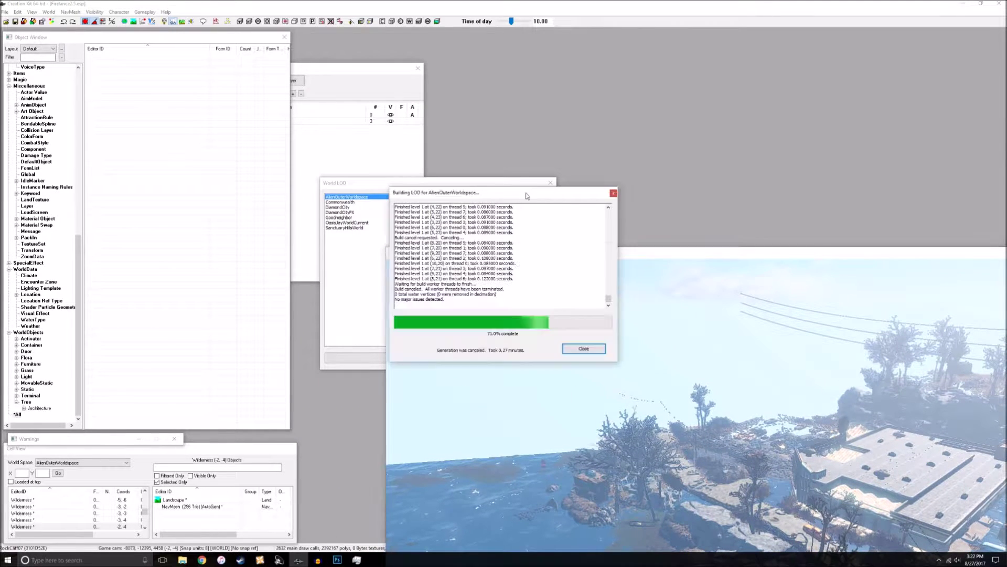
# Dismiss the cancelled terrain build report and arrange the World LOD dialog over the render view
pyautogui.click(613, 193)
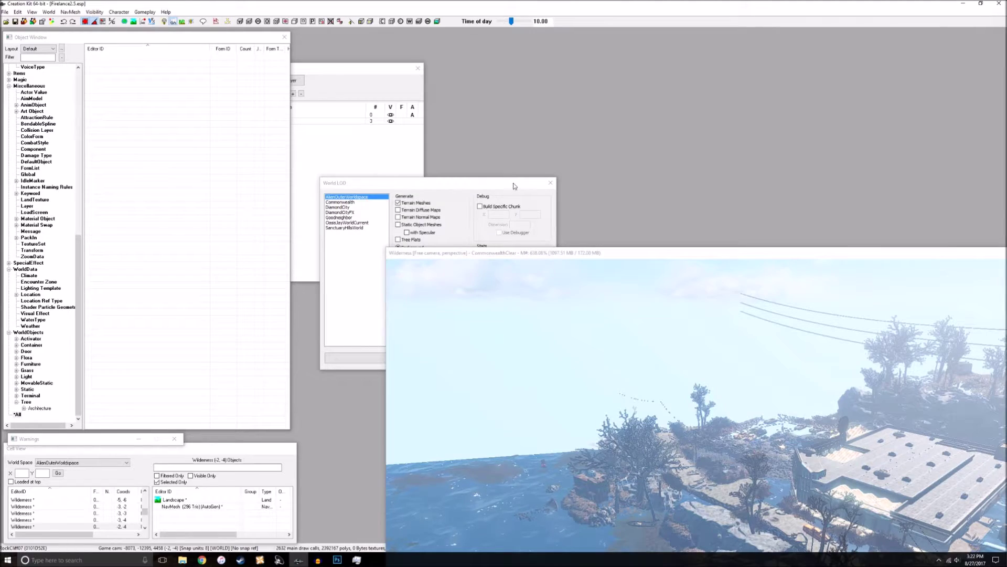
pyautogui.moveTo(514, 186); pyautogui.dragTo(263, 144)
pyautogui.moveTo(512, 256); pyautogui.dragTo(432, 40)
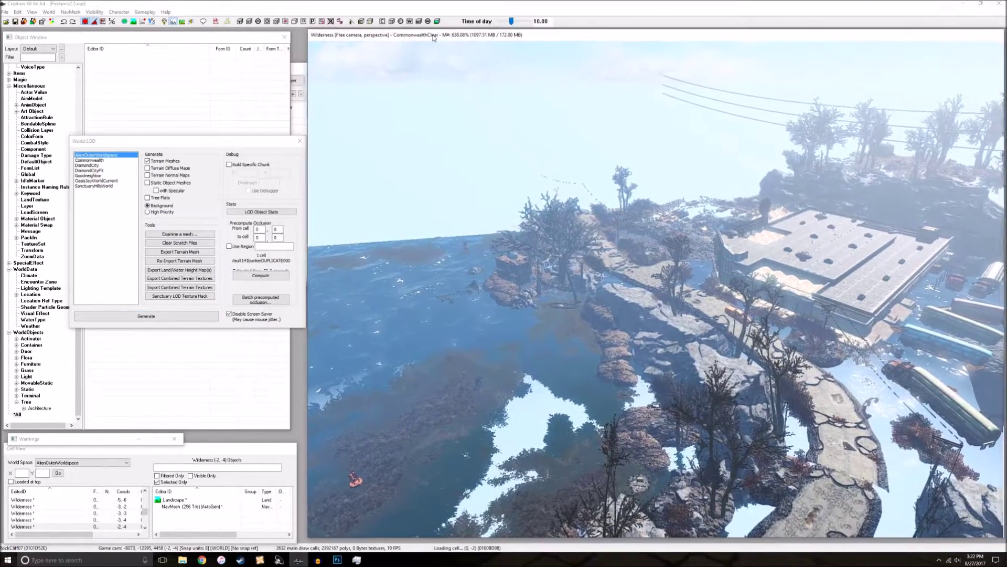
pyautogui.moveTo(239, 148); pyautogui.dragTo(535, 190)
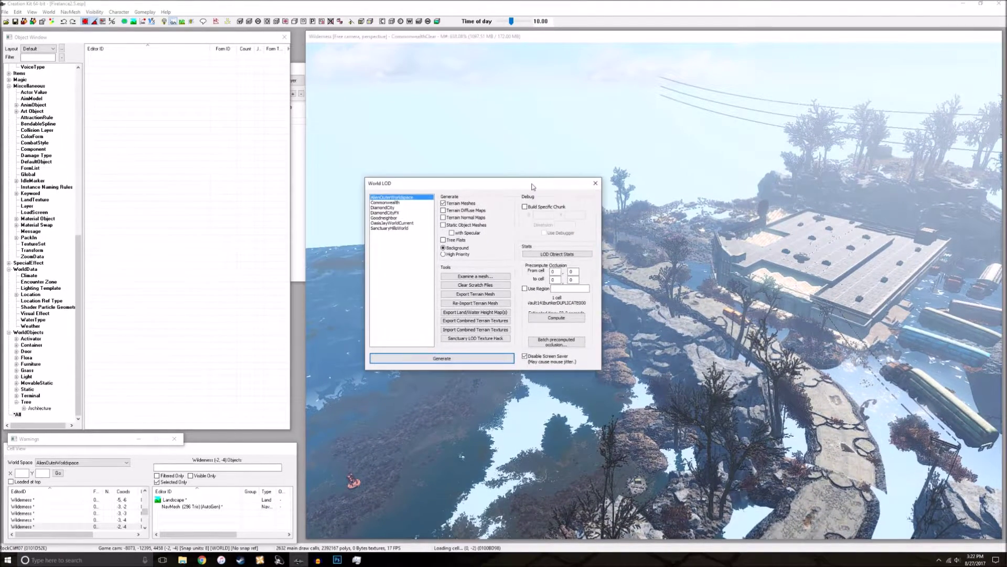
# Disable Terrain Meshes, enable Terrain Diffuse Maps and Terrain Normal Maps, and generate the LOD for AlienOuterWorldspace
pyautogui.click(468, 204)
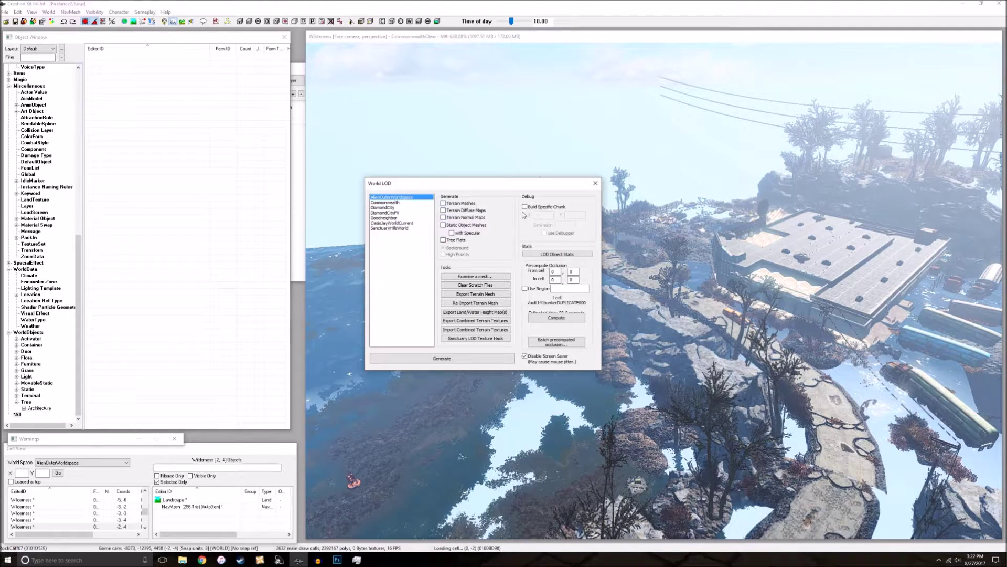
pyautogui.click(470, 210)
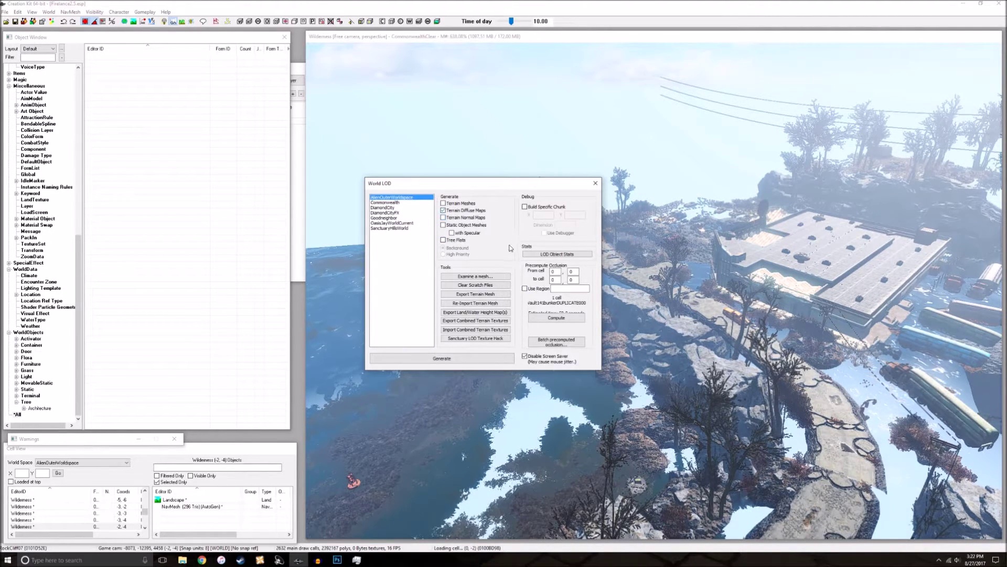
pyautogui.click(419, 359)
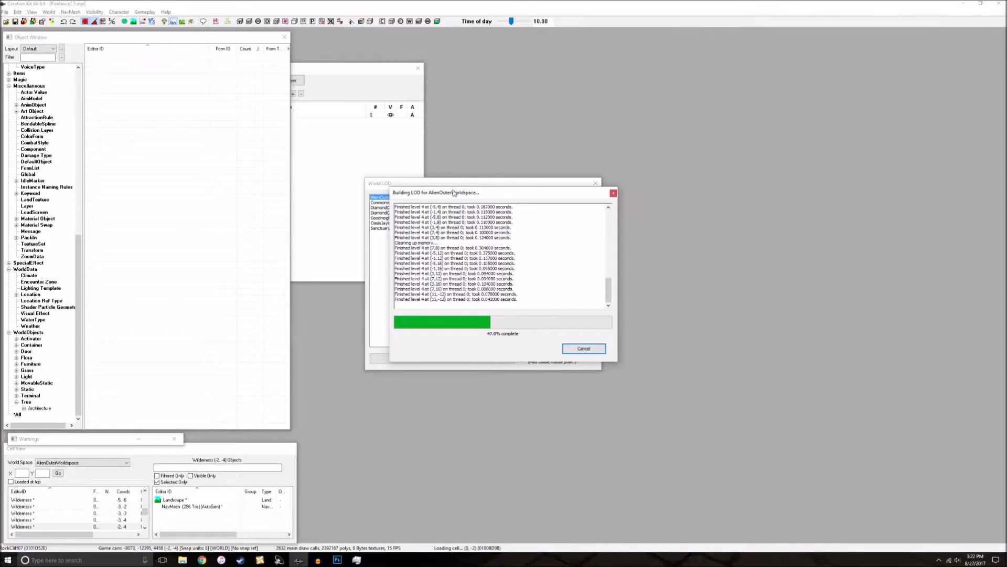
# Uncover and close the terrain map build report, and restore the World LOD dialog over the render view
pyautogui.moveTo(391, 198); pyautogui.dragTo(613, 179)
pyautogui.moveTo(536, 184); pyautogui.dragTo(464, 154)
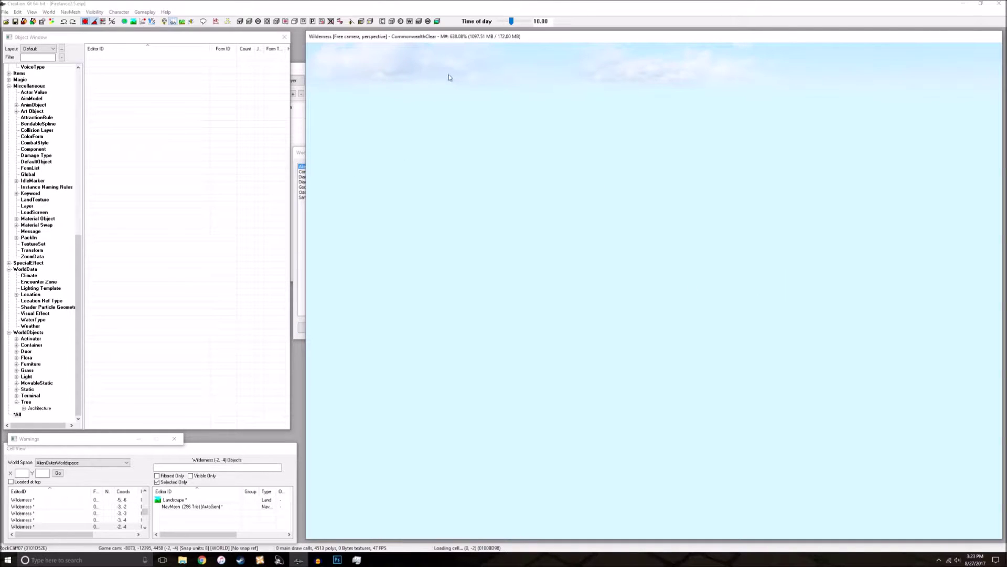
pyautogui.moveTo(443, 38); pyautogui.dragTo(505, 387)
pyautogui.click(800, 329)
pyautogui.moveTo(409, 152); pyautogui.dragTo(200, 153)
pyautogui.moveTo(509, 385); pyautogui.dragTo(446, 41)
pyautogui.moveTo(229, 156); pyautogui.dragTo(491, 161)
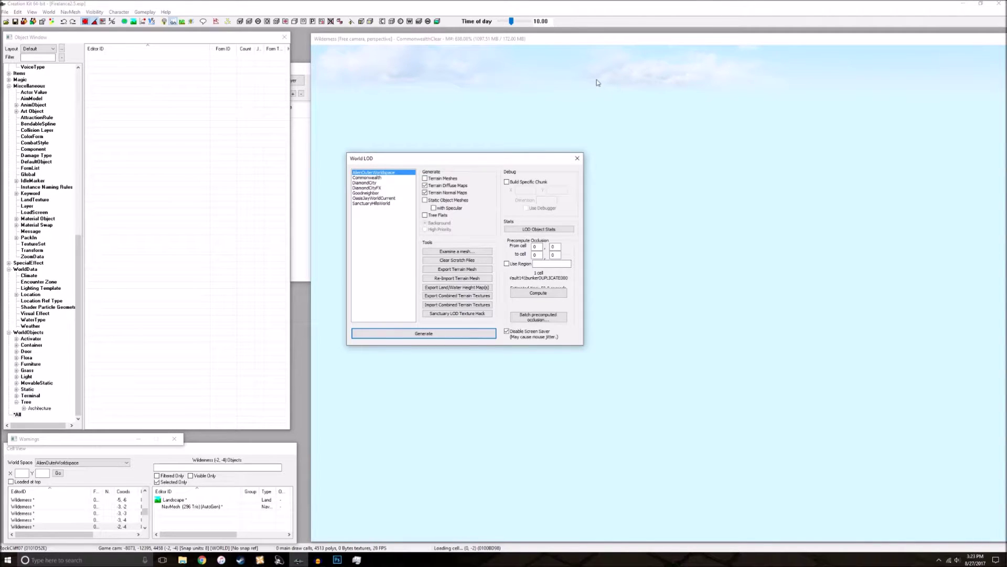
pyautogui.moveTo(420, 160); pyautogui.dragTo(208, 104)
pyautogui.moveTo(230, 99)
pyautogui.mouseDown()
pyautogui.moveTo(258, 78)
pyautogui.moveTo(229, 83)
pyautogui.mouseUp()
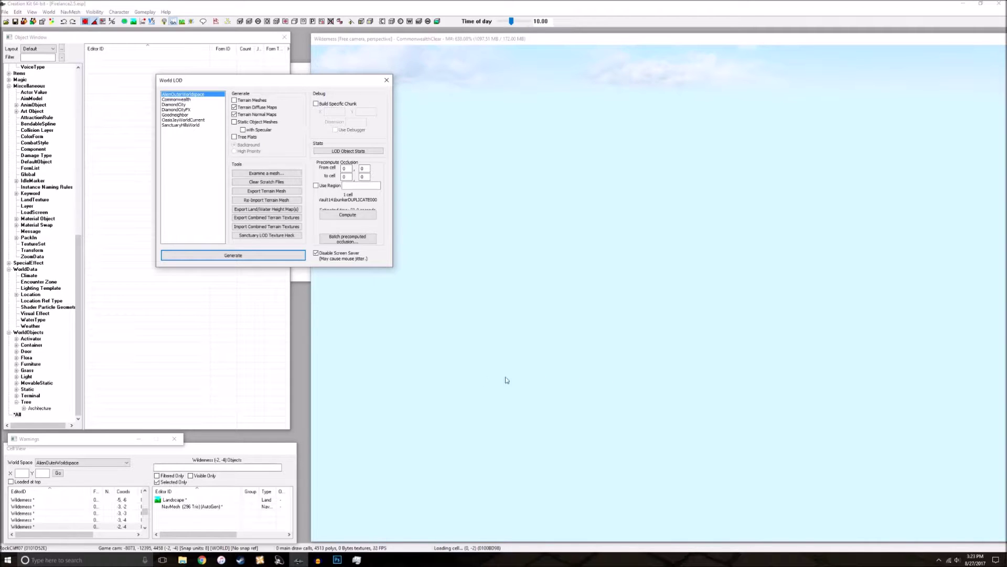
pyautogui.moveTo(331, 84); pyautogui.dragTo(363, 162)
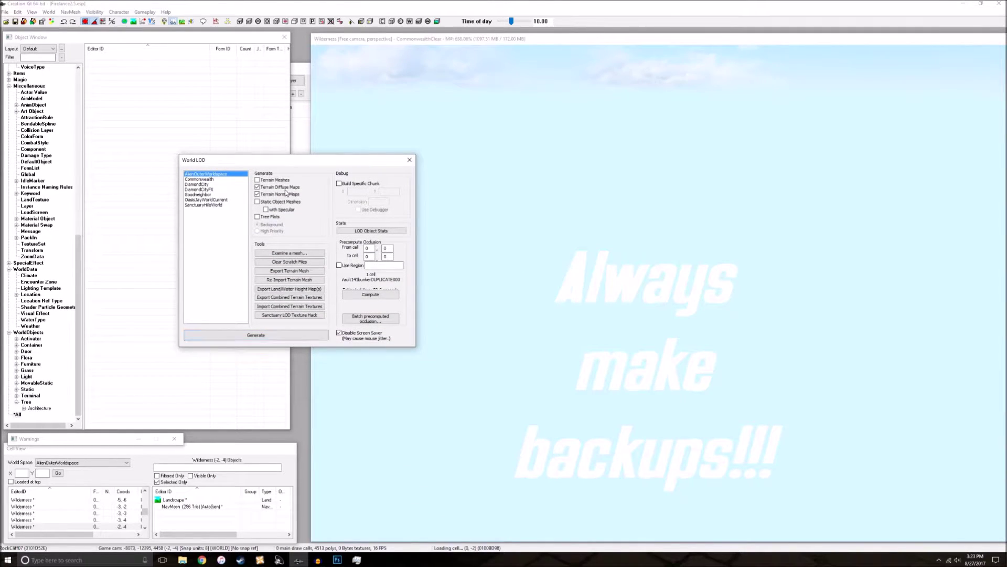
# Generate only Static Object Meshes with Specular and Tree Flats for AlienOuterWorldspace, and close the finished build report
pyautogui.click(289, 210)
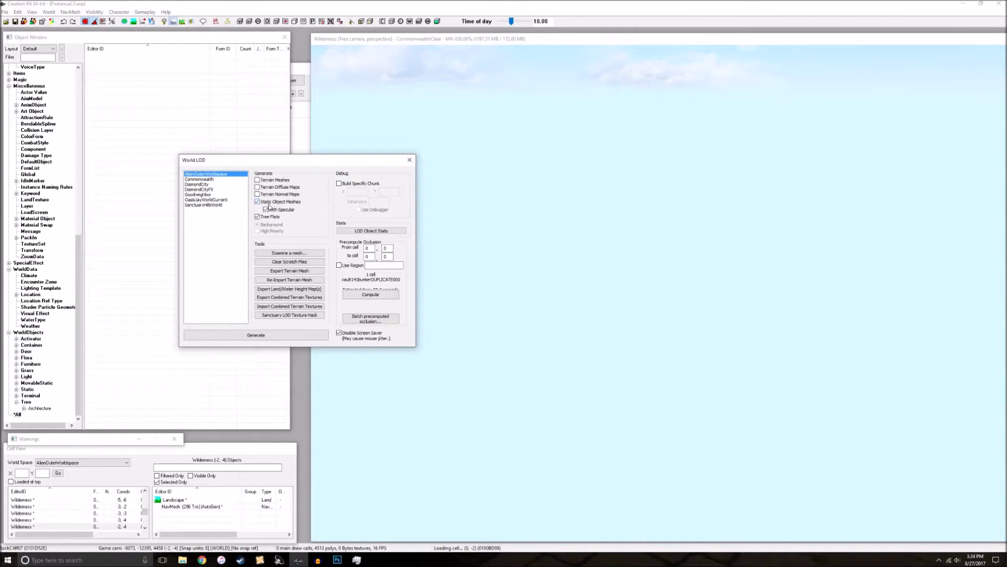
pyautogui.click(256, 335)
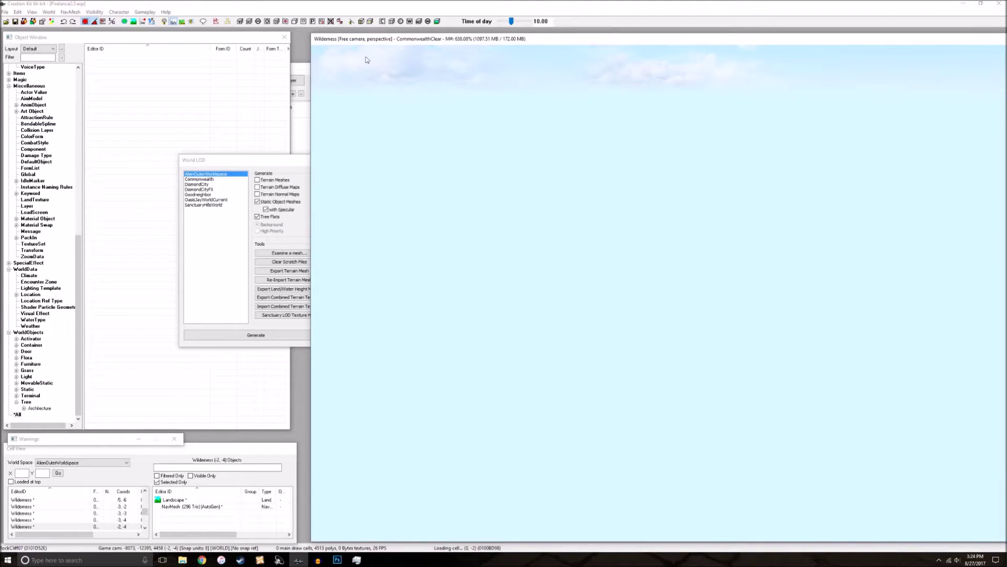
pyautogui.moveTo(375, 44); pyautogui.dragTo(757, 276)
pyautogui.moveTo(692, 326); pyautogui.dragTo(657, 326)
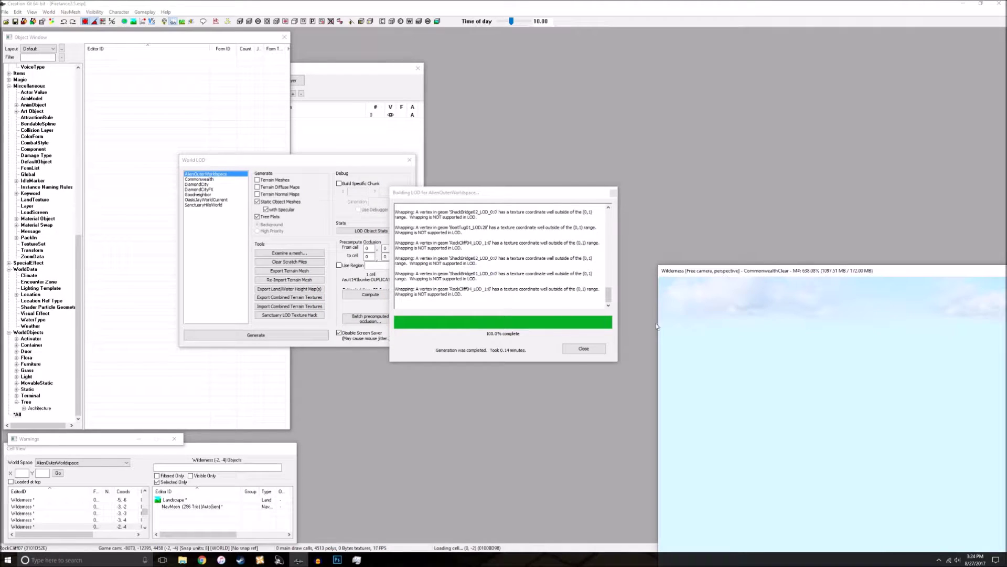
pyautogui.click(583, 349)
pyautogui.moveTo(696, 274); pyautogui.dragTo(341, 44)
# Switch to Task Manager, examine the memory, CPU and Disk 0 performance graphs, and minimize it
pyautogui.click(357, 560)
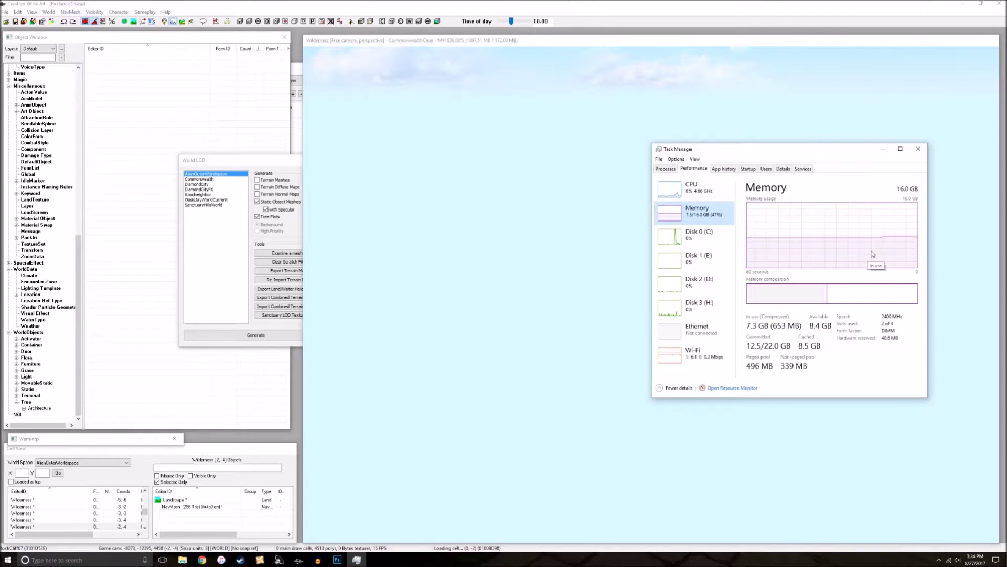
pyautogui.click(716, 194)
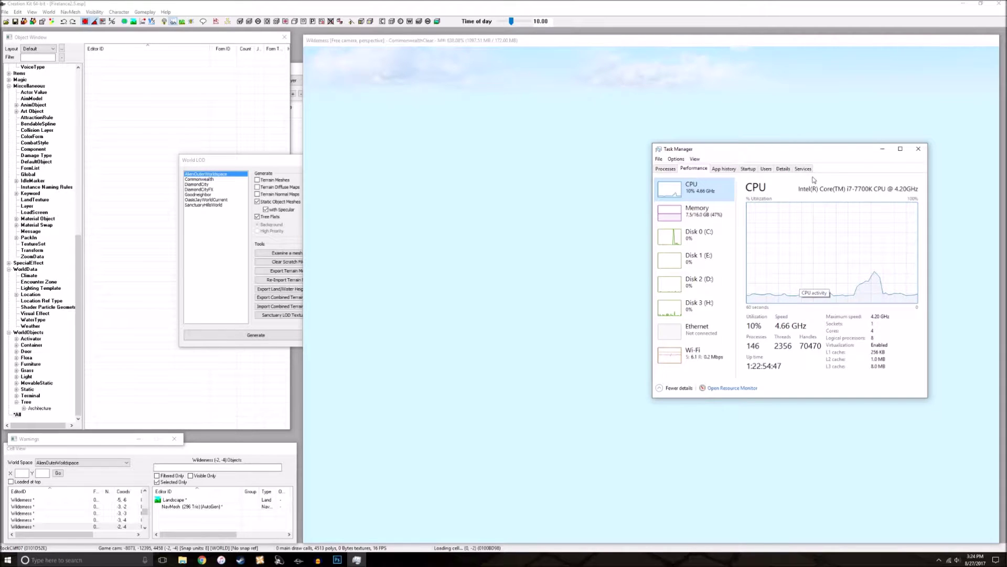
pyautogui.click(698, 235)
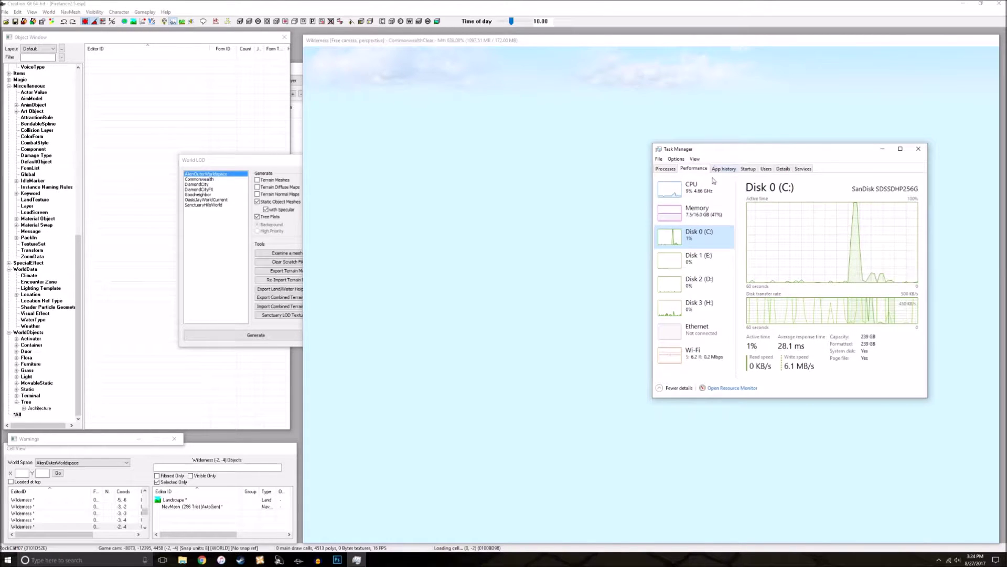
pyautogui.click(692, 188)
pyautogui.click(883, 149)
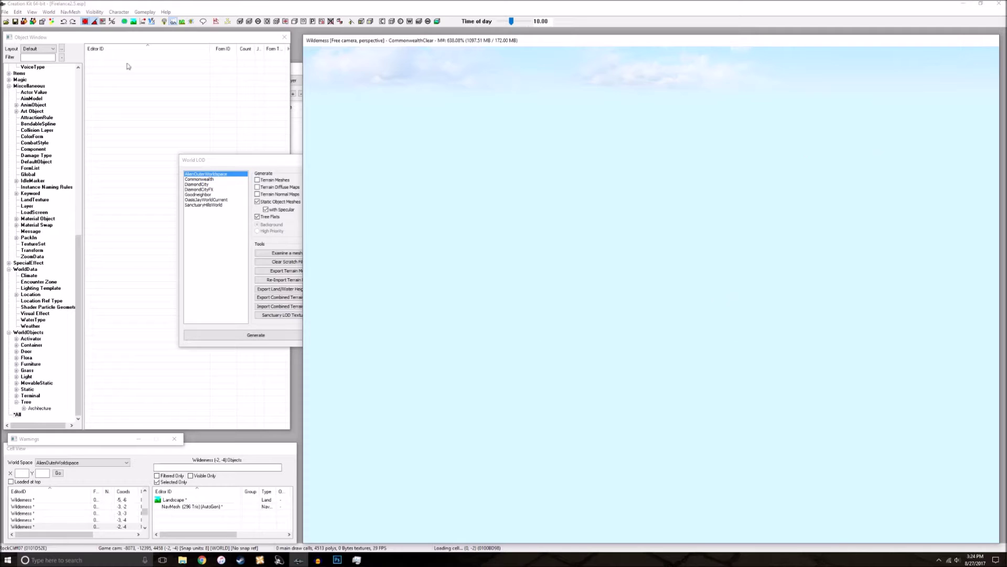
# Bring the World LOD dialog in front of the render view and close it
pyautogui.click(250, 160)
pyautogui.moveTo(362, 160); pyautogui.dragTo(573, 119)
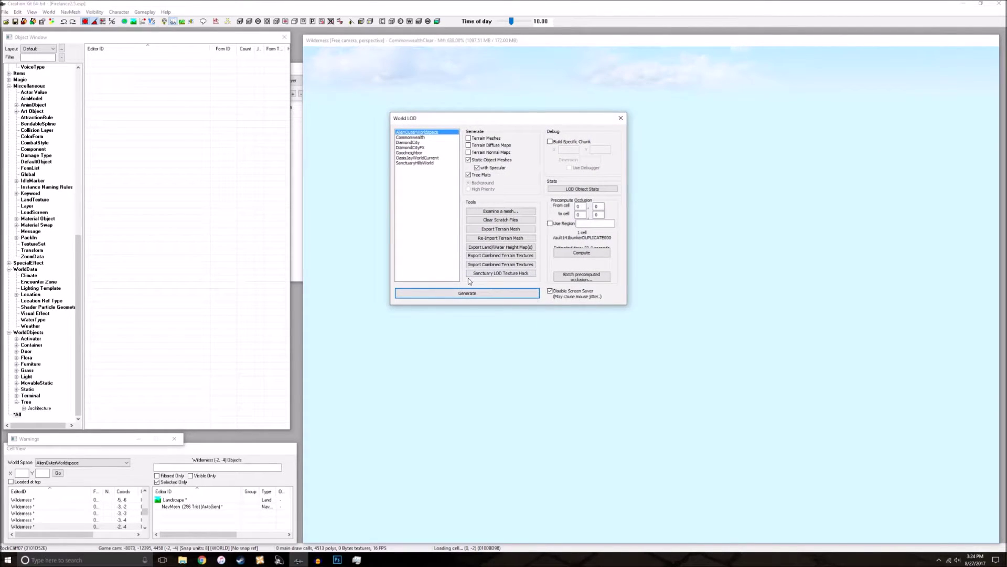
pyautogui.click(621, 117)
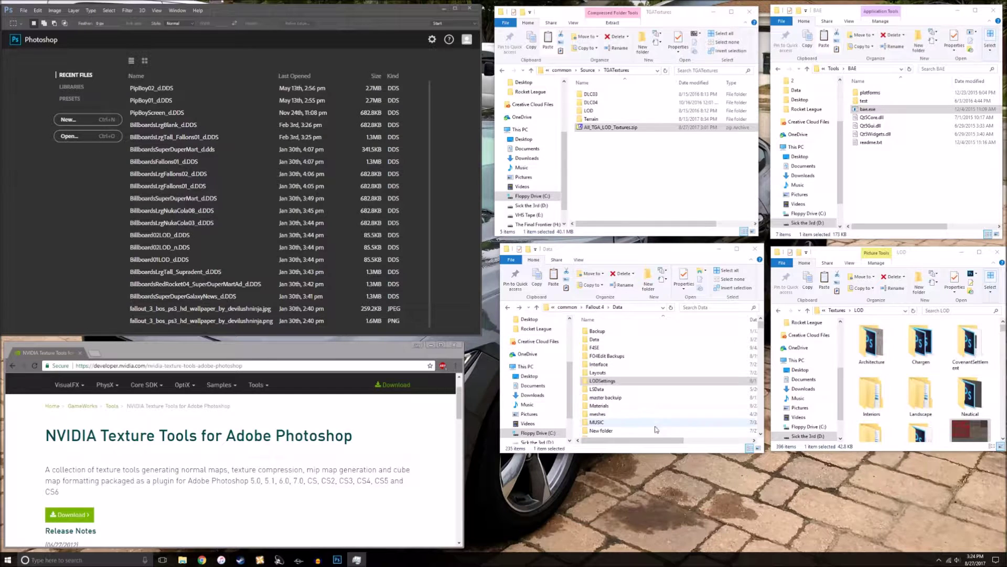
# Browse from TGATextures to Terrain's AlienOuterWorldspace folder and inspect AlienOuterWorldspace.4.-1.0.tga in Photoshop, closing the image again
pyautogui.click(364, 360)
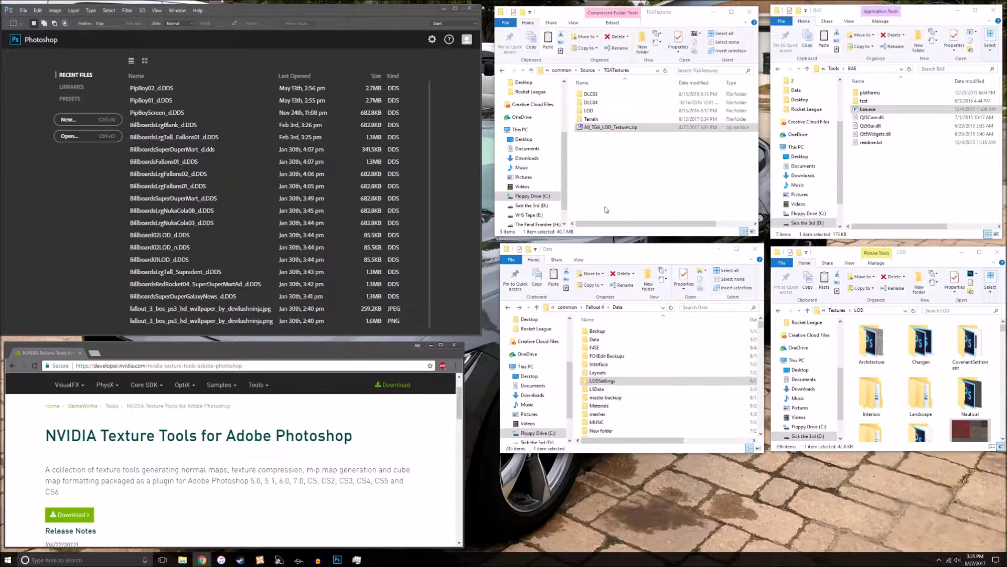
pyautogui.click(605, 223)
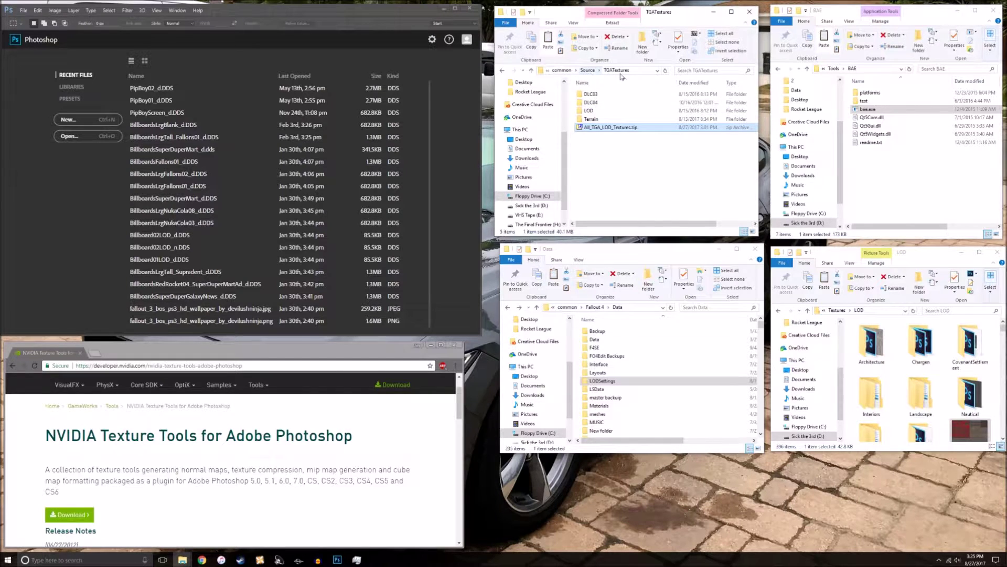
pyautogui.click(603, 120)
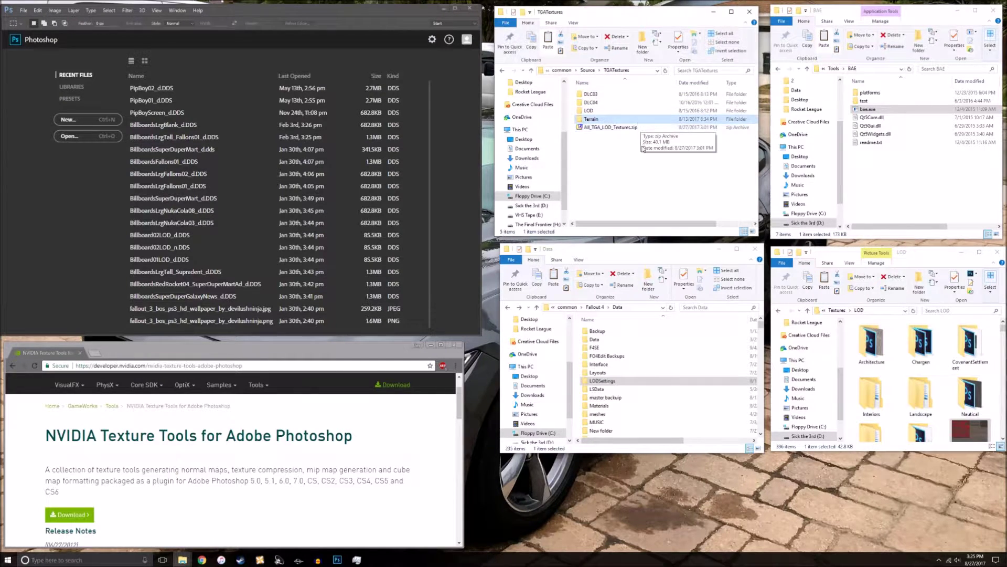
pyautogui.doubleClick(618, 119)
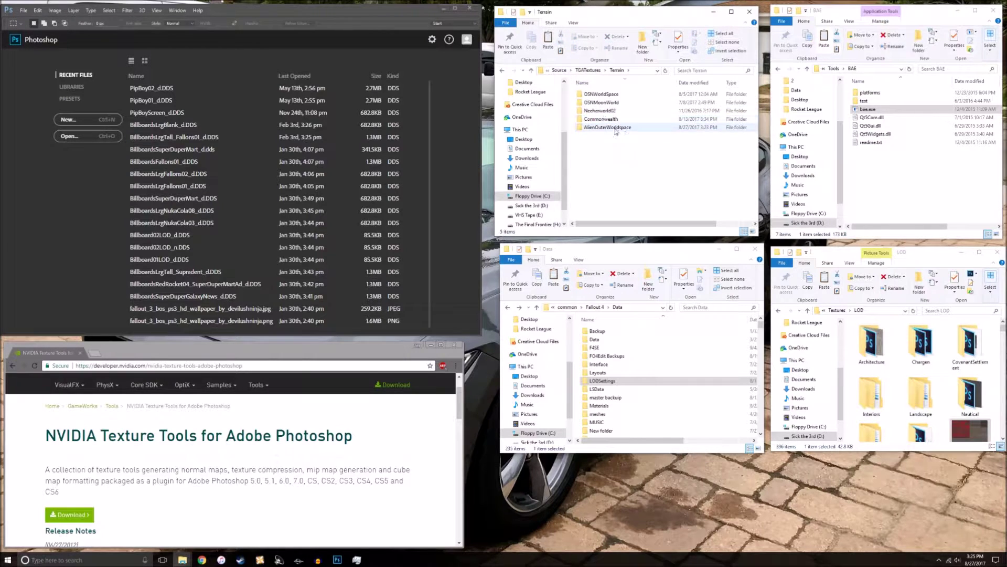
pyautogui.doubleClick(619, 128)
pyautogui.moveTo(759, 89)
pyautogui.mouseDown()
pyautogui.moveTo(756, 223)
pyautogui.moveTo(759, 77)
pyautogui.mouseUp()
pyautogui.doubleClick(683, 105)
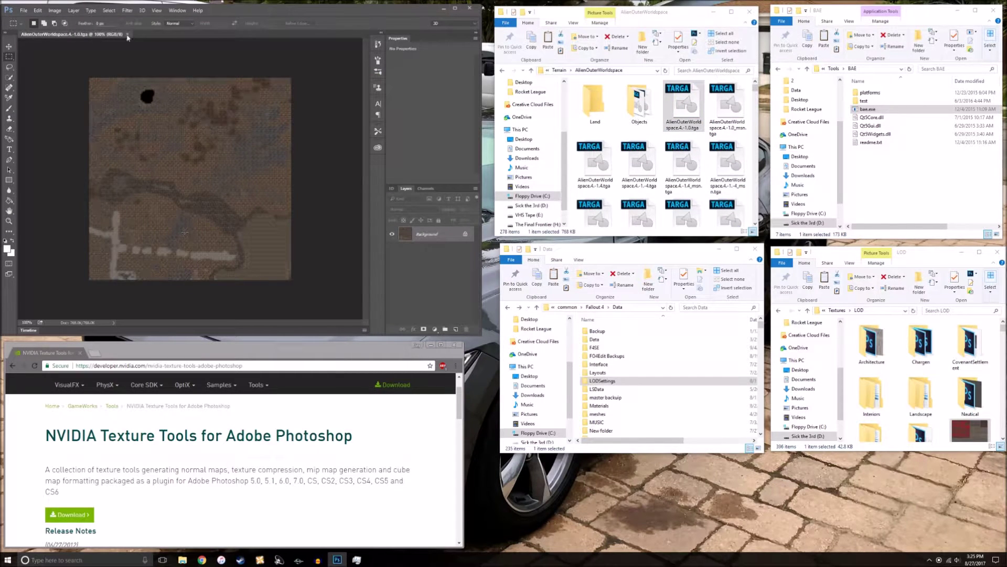
pyautogui.click(127, 34)
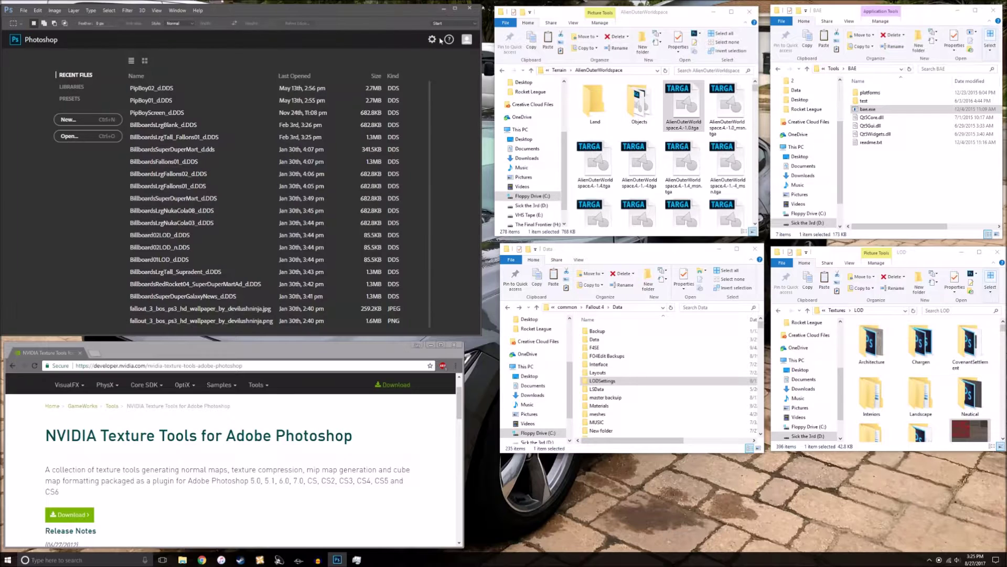
# Check the contents of AlienOuterWorldspace's Objects and Land subfolders and return to the worldspace folder
pyautogui.doubleClick(646, 110)
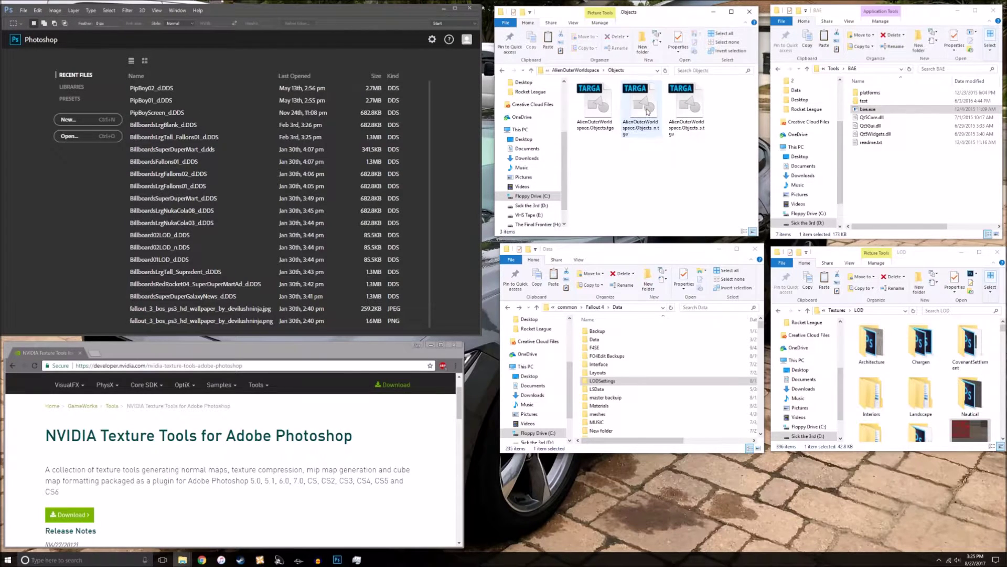
pyautogui.click(502, 70)
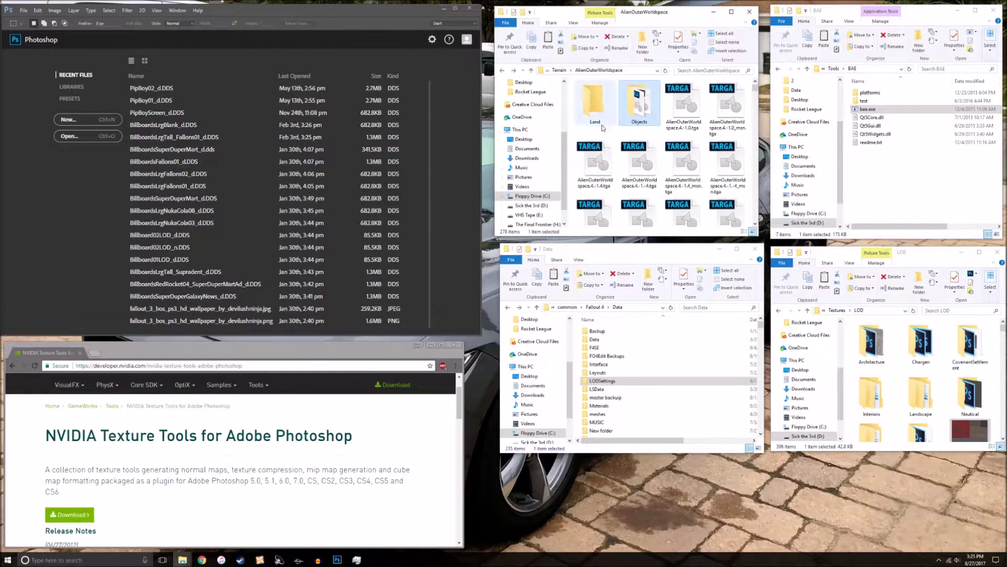
pyautogui.doubleClick(603, 116)
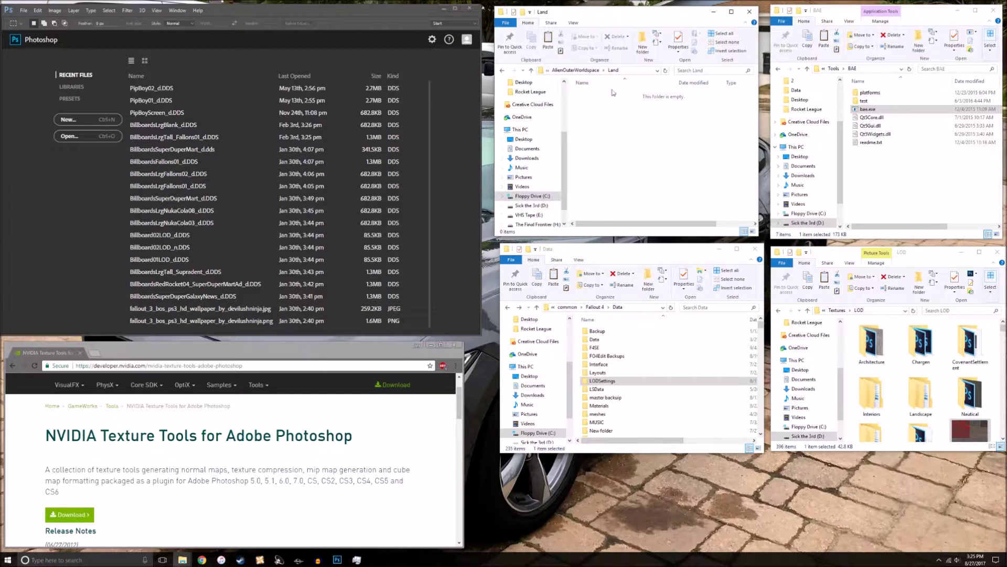
pyautogui.click(502, 71)
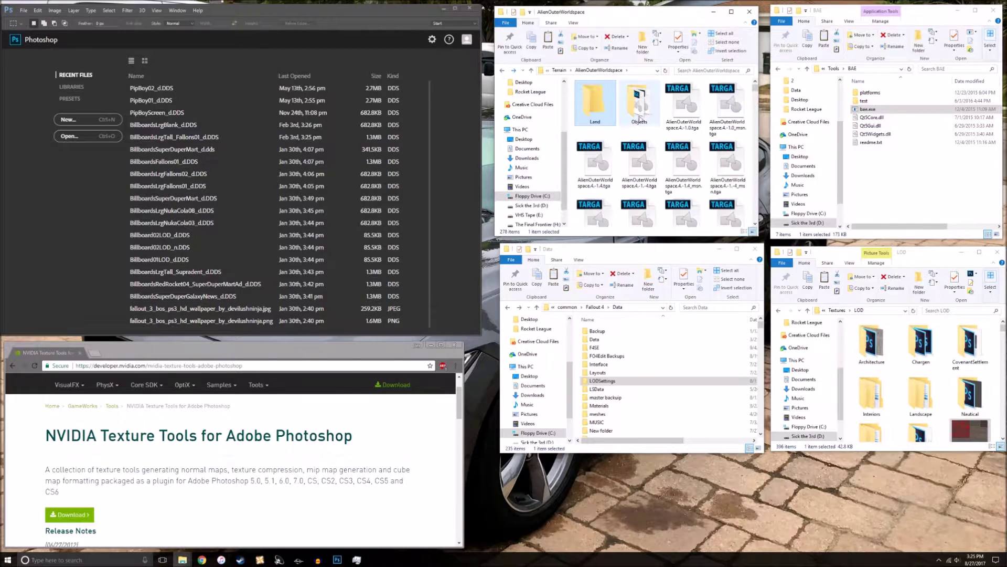
# Examine the Objects TGA files, including the _n and _s versions, and look through AlienOuterWorldspace's terrain TGA textures
pyautogui.doubleClick(640, 111)
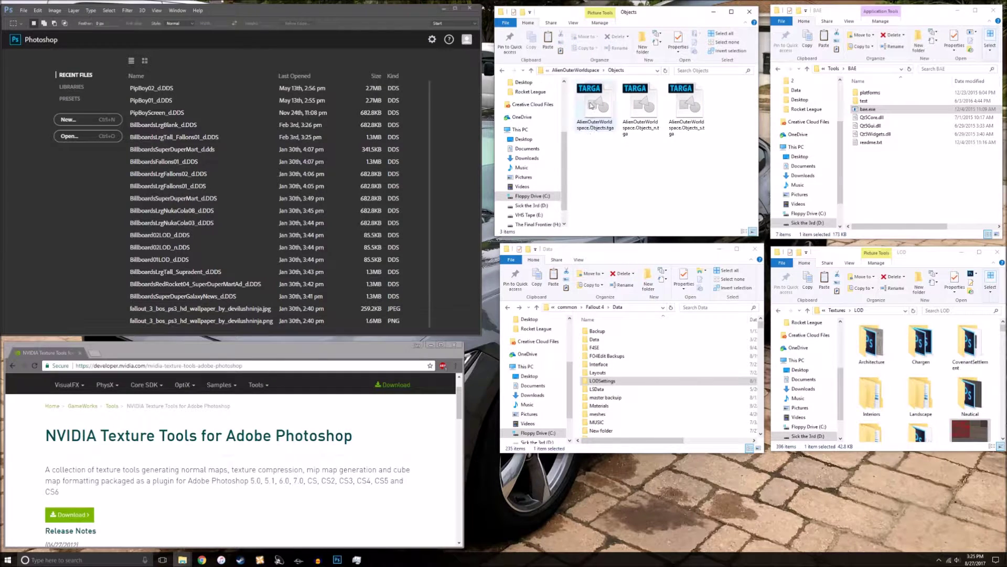
pyautogui.click(687, 107)
pyautogui.click(593, 129)
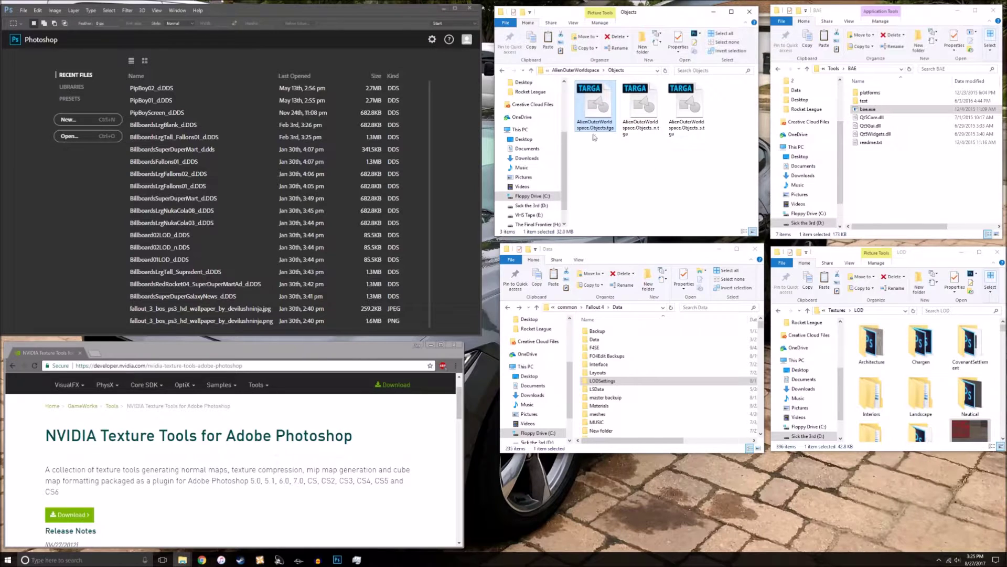
pyautogui.press('Right')
pyautogui.press('Right')
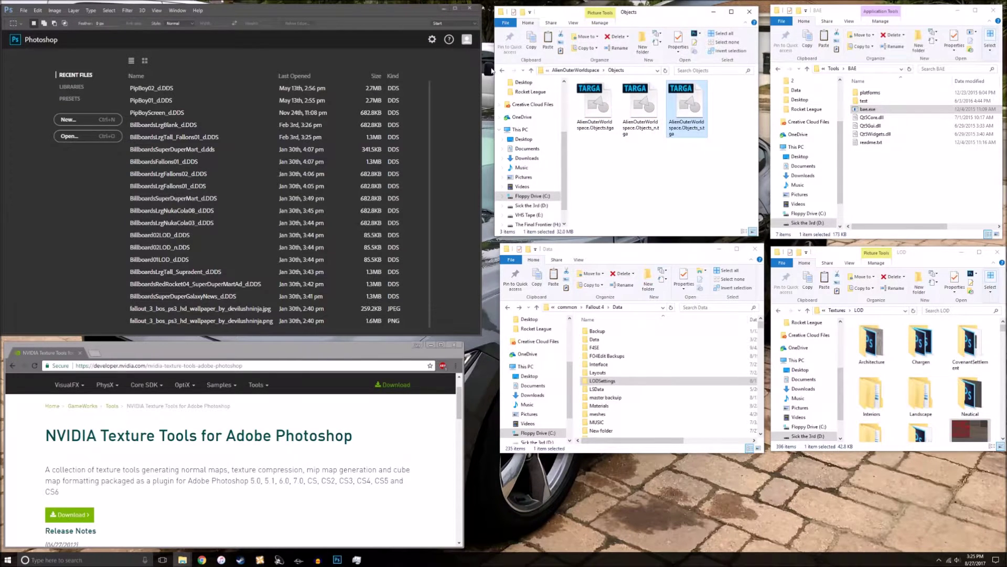
pyautogui.click(501, 70)
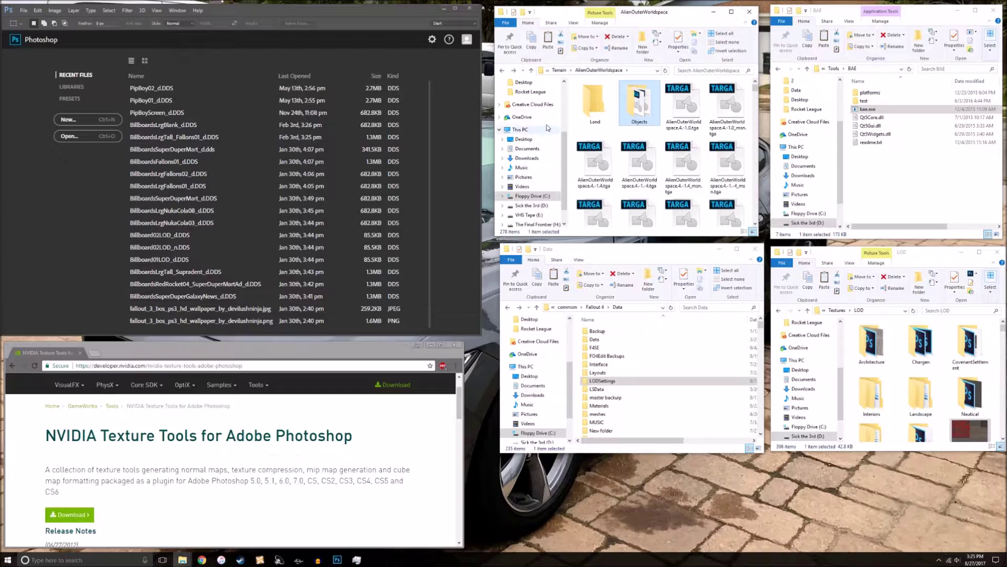
pyautogui.scroll(-3, 734, 97)
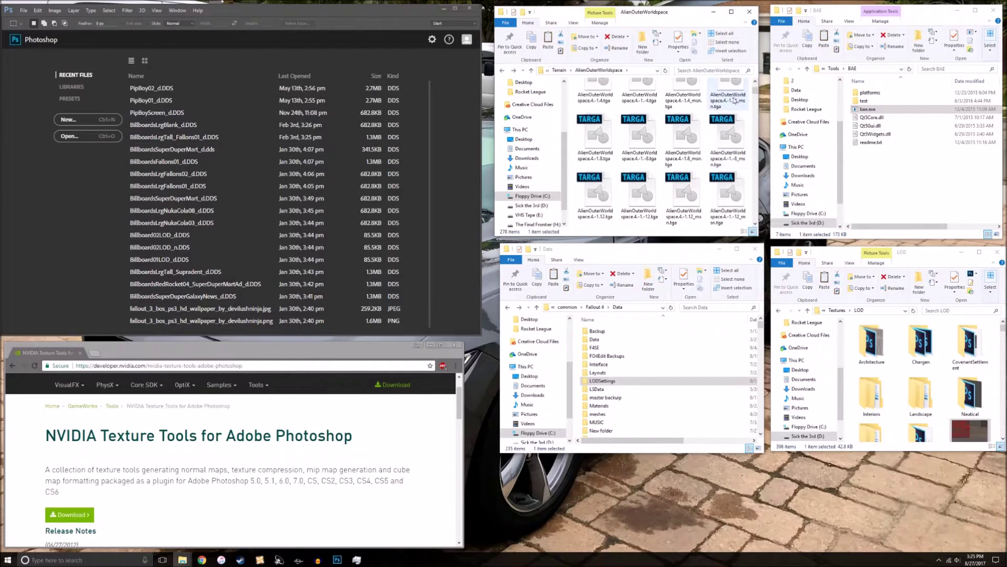
pyautogui.scroll(3, 737, 95)
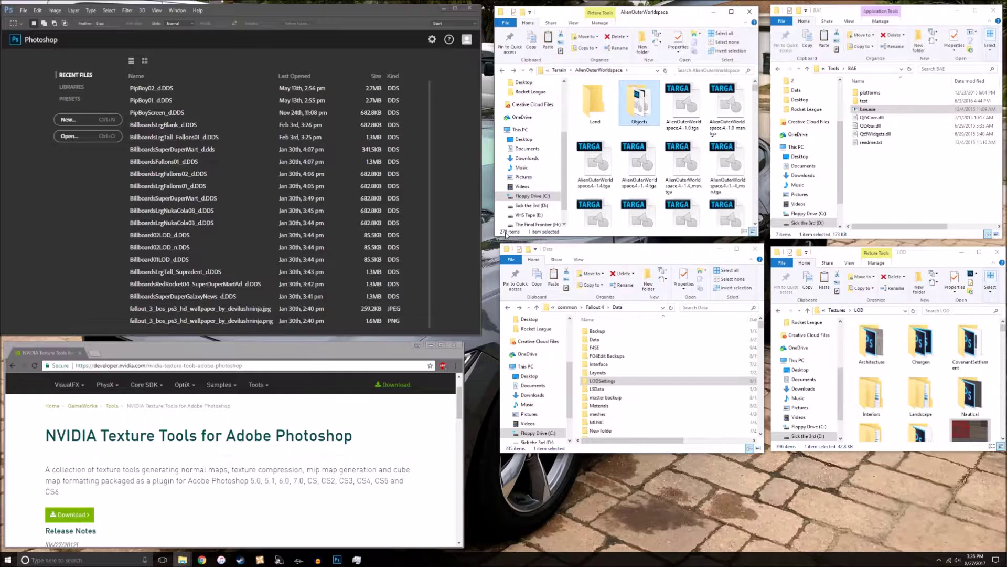
# Compare the AlienOuterWorldspace.4.-1.0 TGA files with the existing DDS textures in the LOD folder
pyautogui.click(727, 107)
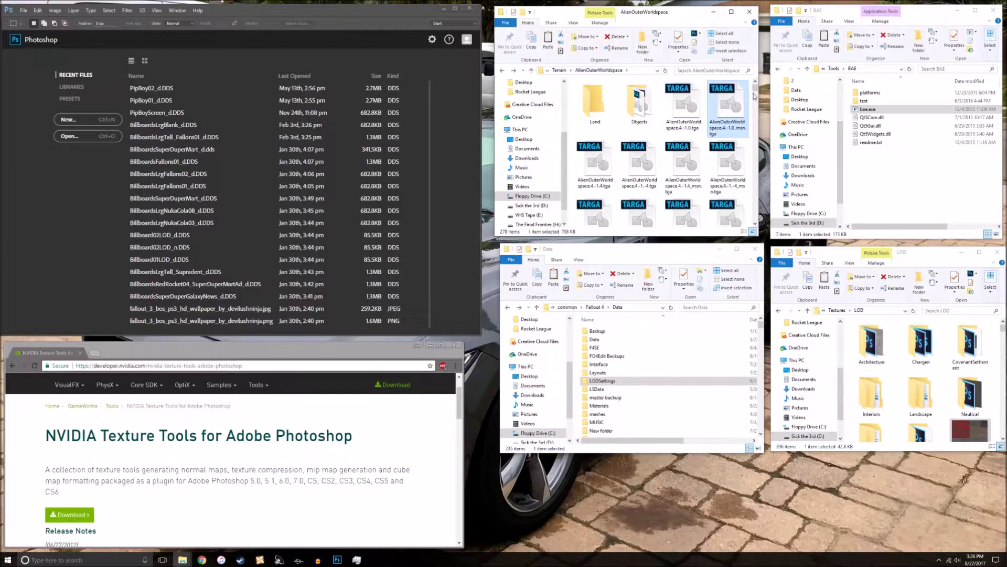
pyautogui.click(24, 11)
pyautogui.click(25, 11)
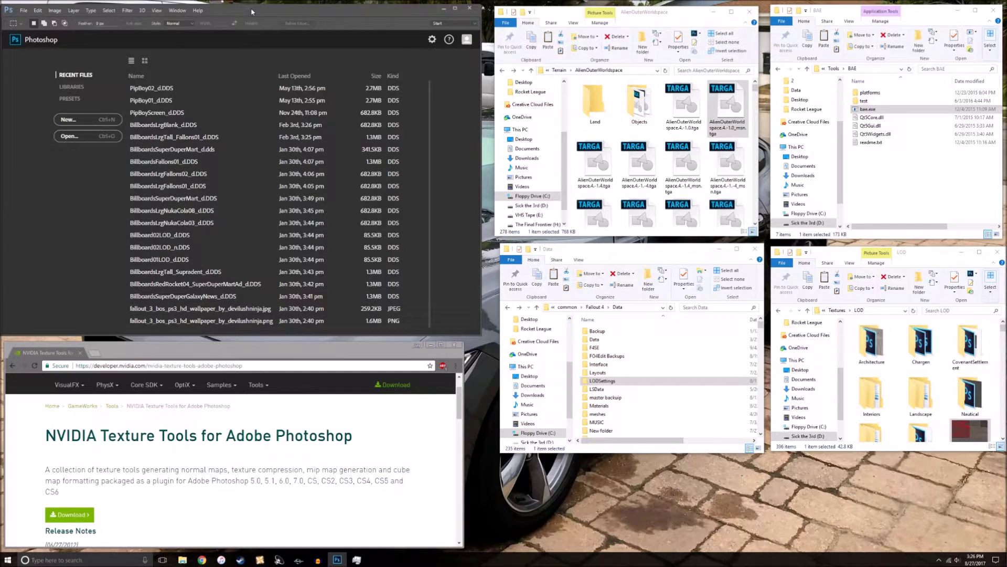
pyautogui.click(684, 113)
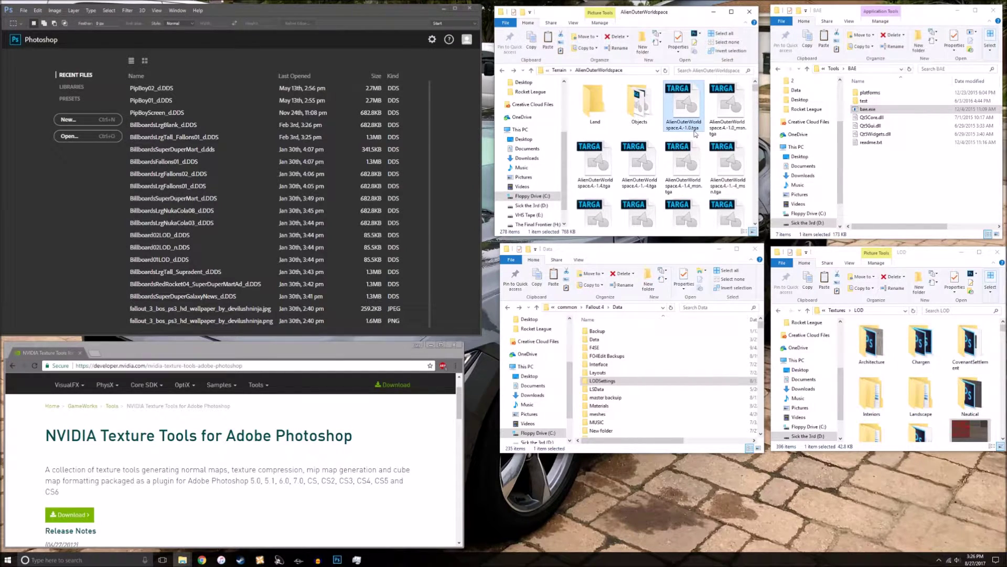
pyautogui.click(950, 435)
pyautogui.scroll(-2, 954, 402)
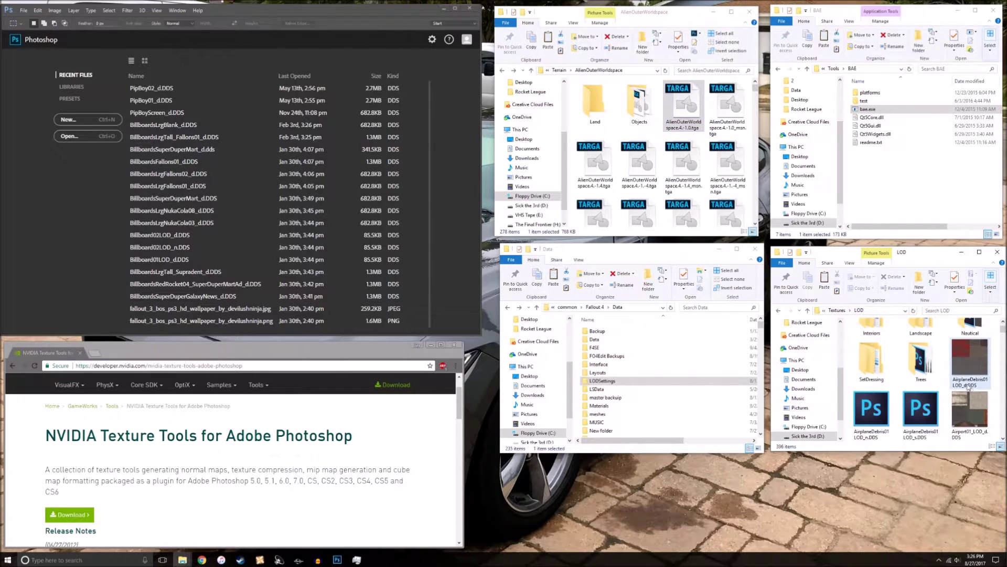
# Enlarge the Photoshop window to nearly the full screen height and open AlienOuterWorldspace.4.-1.0.tga
pyautogui.click(341, 10)
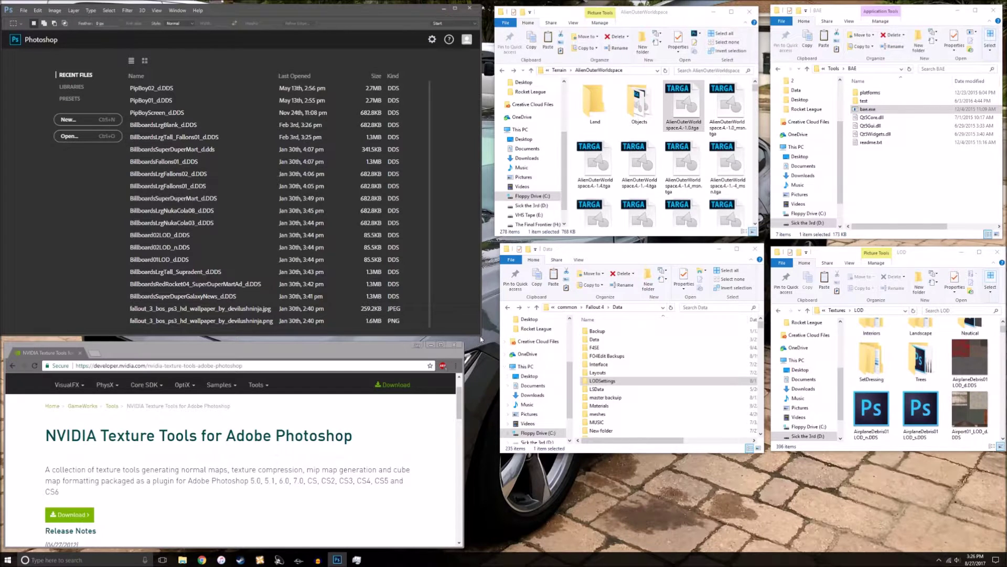
pyautogui.moveTo(481, 332); pyautogui.dragTo(492, 550)
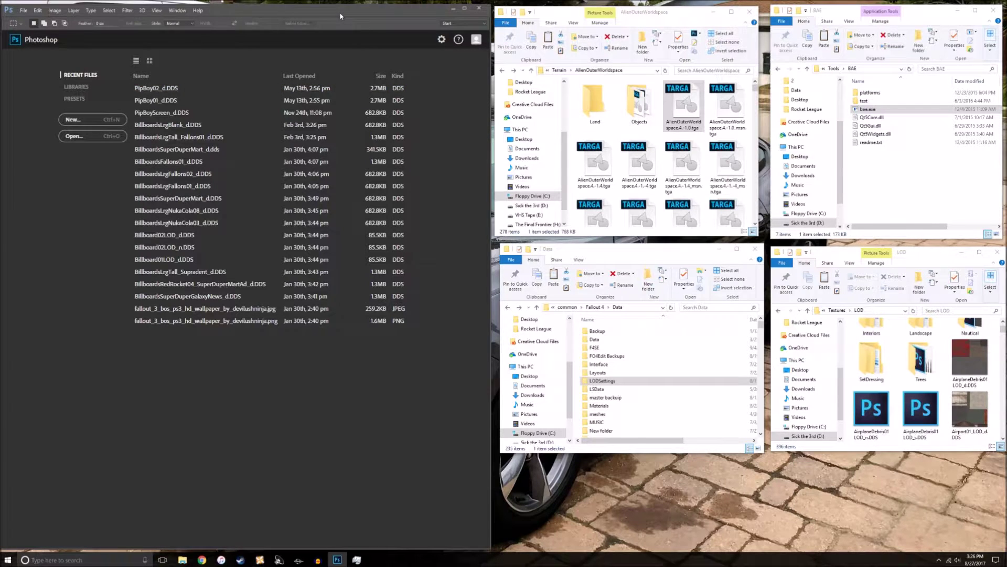
pyautogui.click(24, 10)
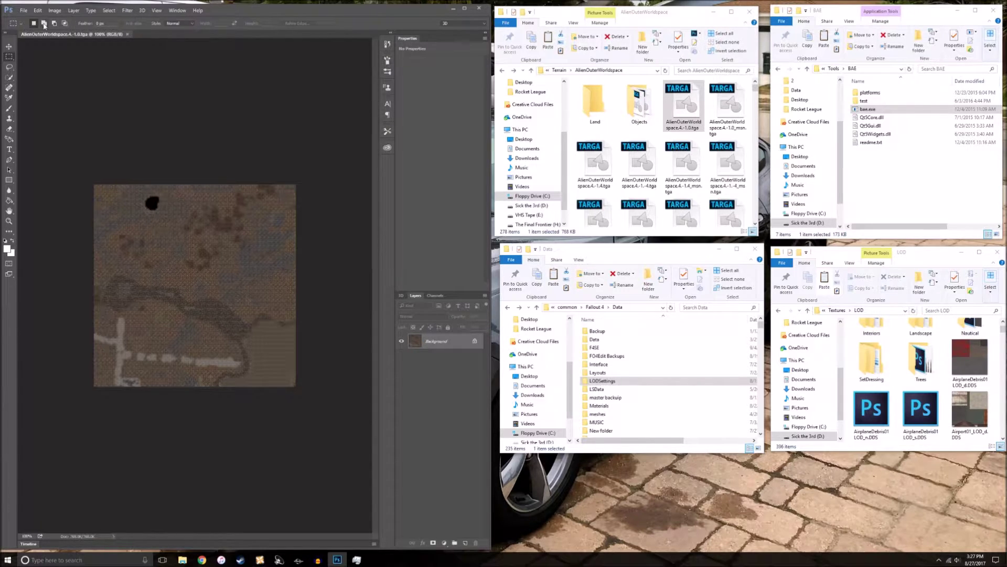
# Show the Actions list and start recording a new action named TGAtoDDSAction in the Default Actions set
pyautogui.click(156, 10)
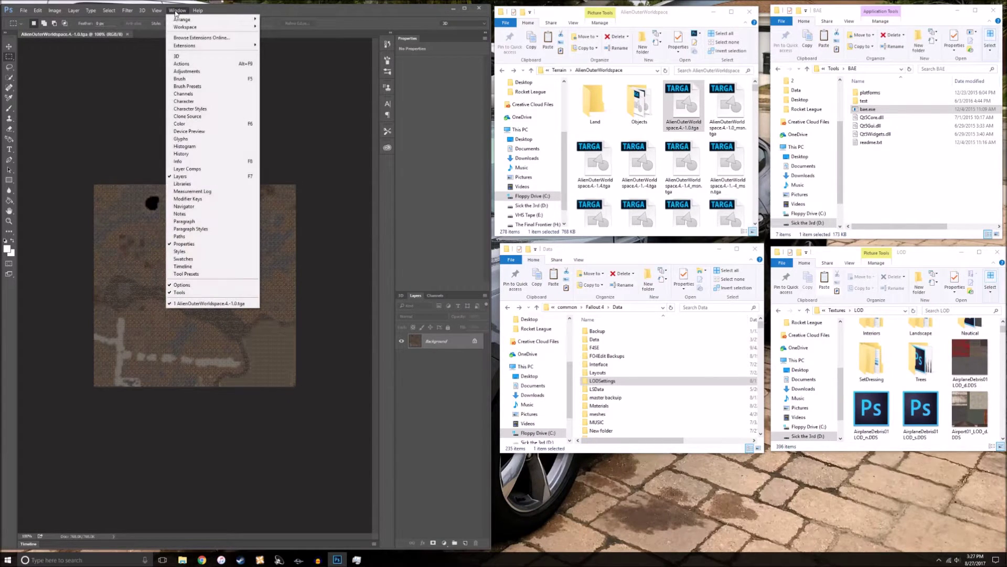
pyautogui.click(216, 63)
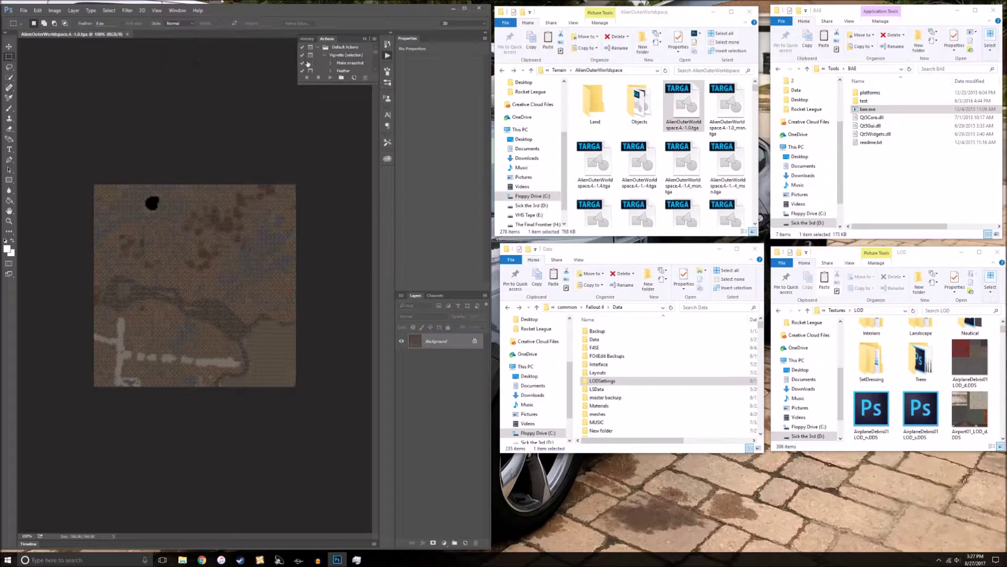
pyautogui.scroll(-1, 344, 65)
pyautogui.scroll(1, 344, 64)
pyautogui.click(354, 79)
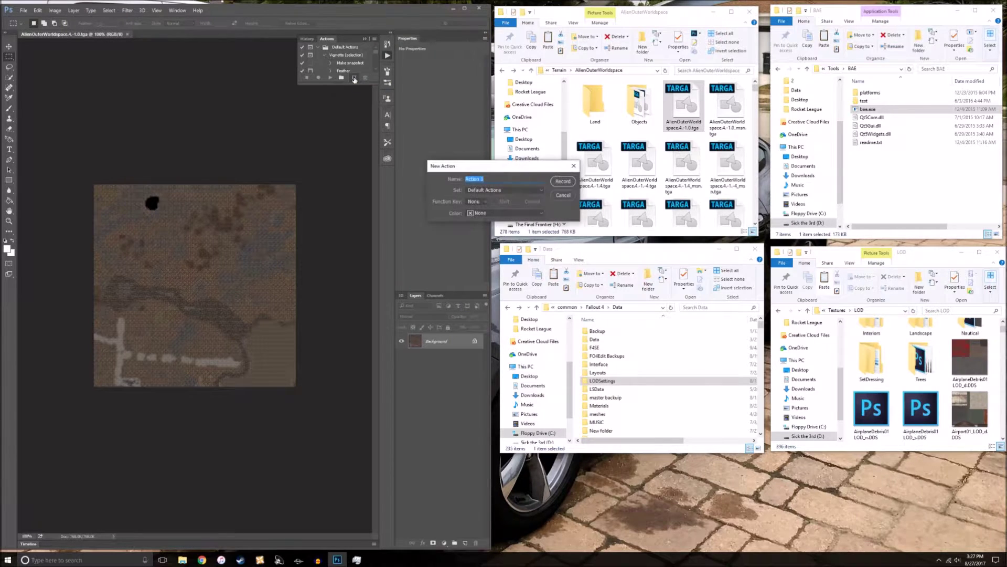
pyautogui.write('TGAtoDDS')
pyautogui.moveTo(516, 168); pyautogui.dragTo(484, 100)
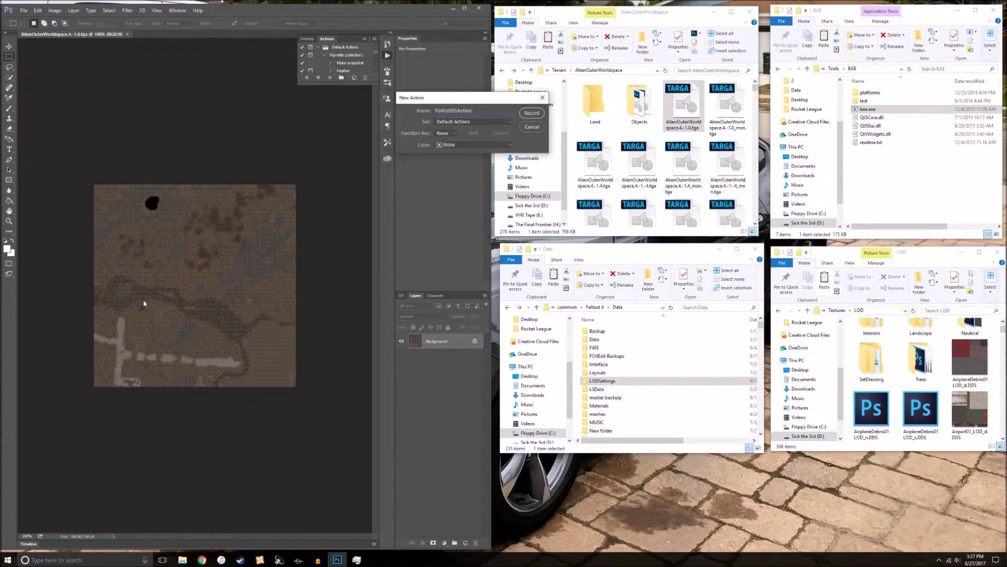
pyautogui.click(538, 115)
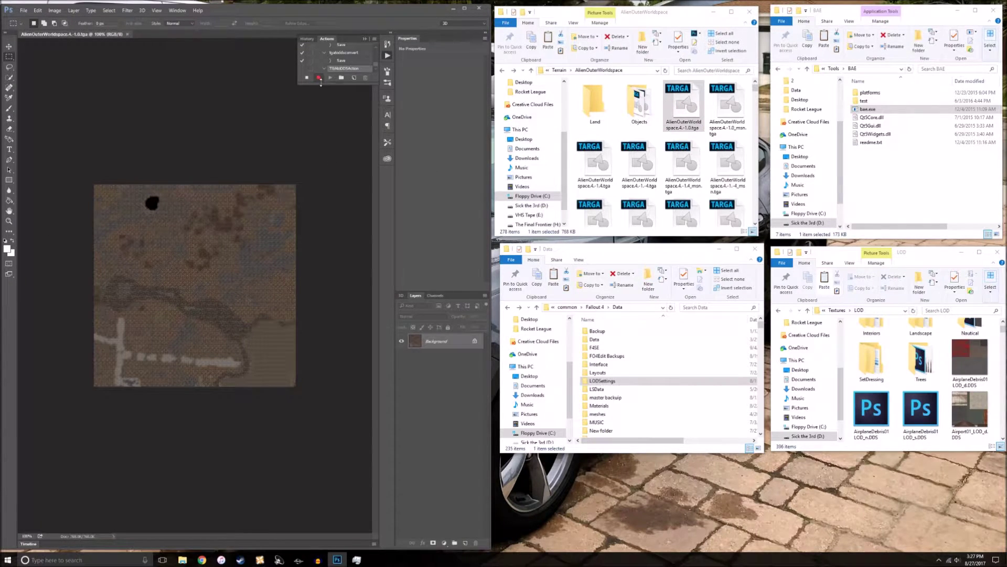
# Begin saving the image under a new name and create and enter a folder named cxvcv inside AlienOuterWorldspace
pyautogui.click(22, 10)
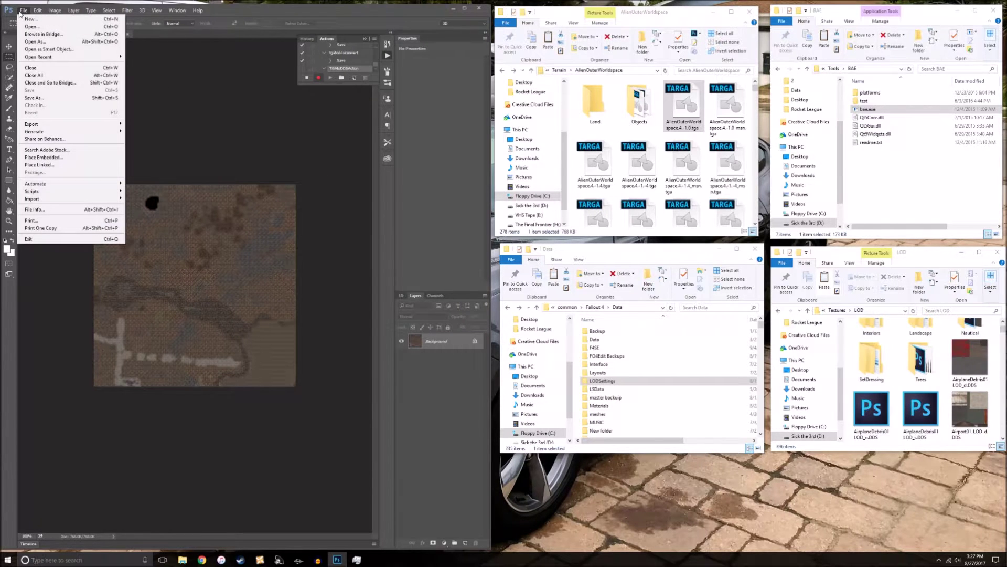
pyautogui.click(34, 98)
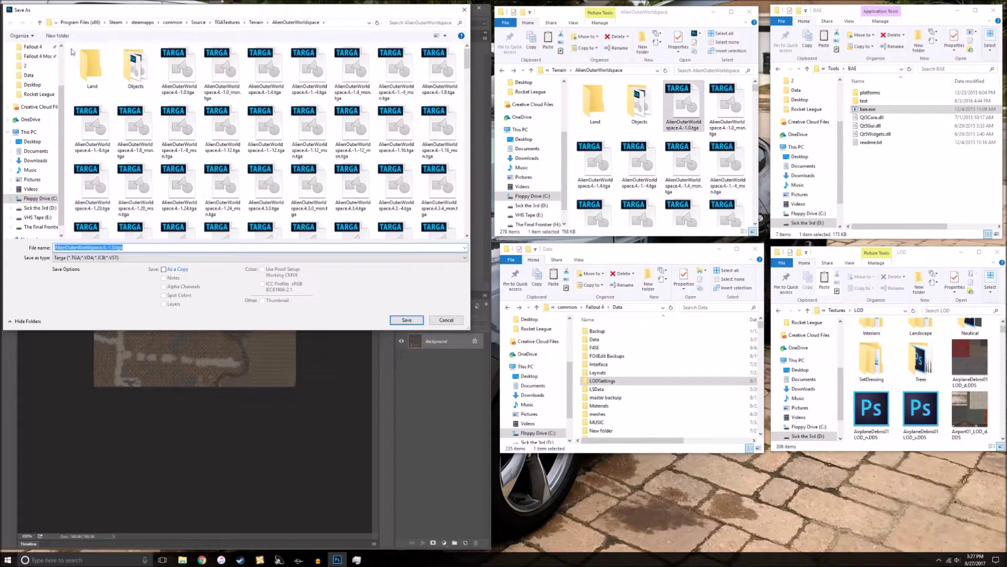
pyautogui.click(57, 35)
pyautogui.write('cxvcv')
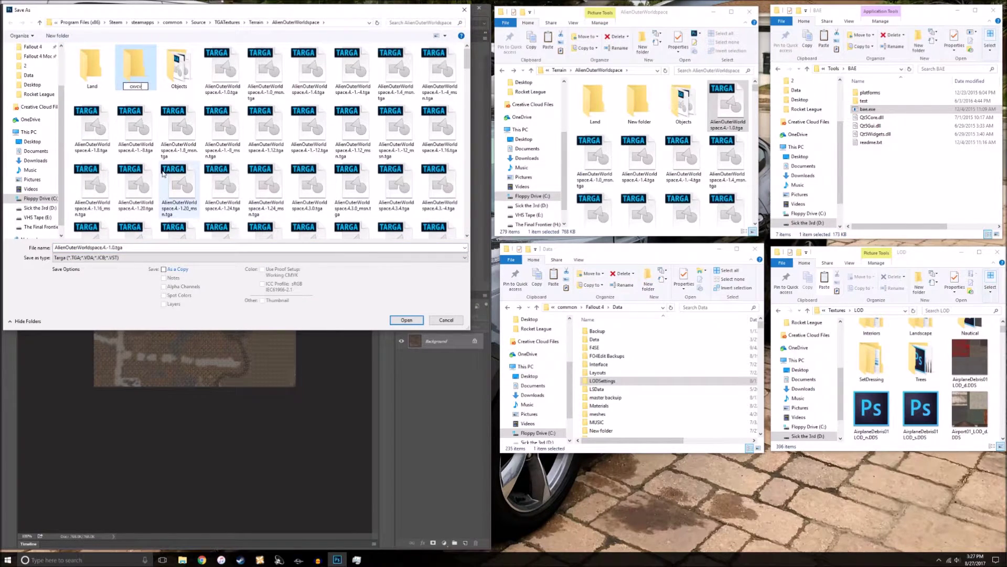
pyautogui.press('Return')
pyautogui.press('Return')
# Save the texture there as D3D/DDS in DXT1 RGB 4 bpp no alpha format and stop recording the action
pyautogui.click(98, 258)
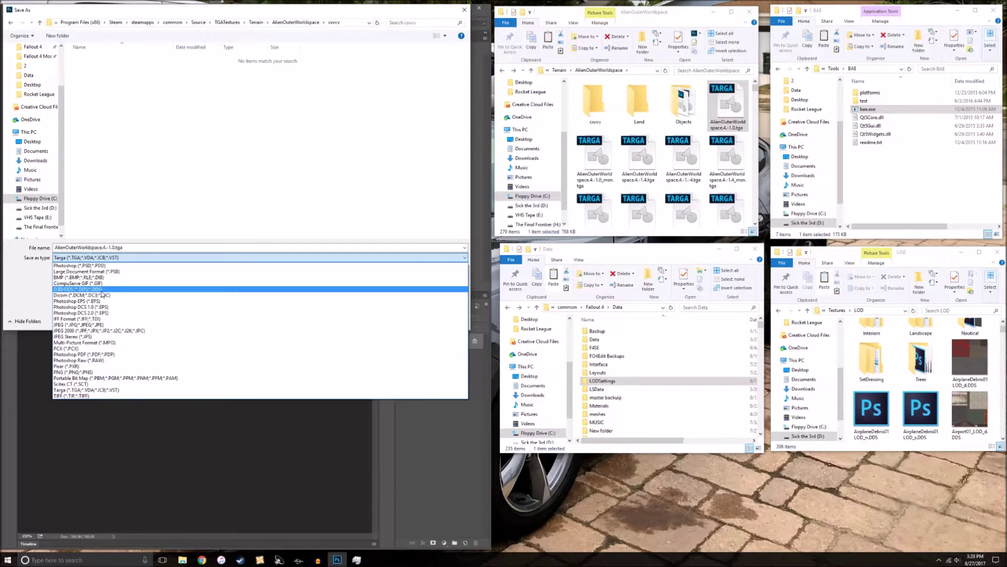
pyautogui.click(102, 290)
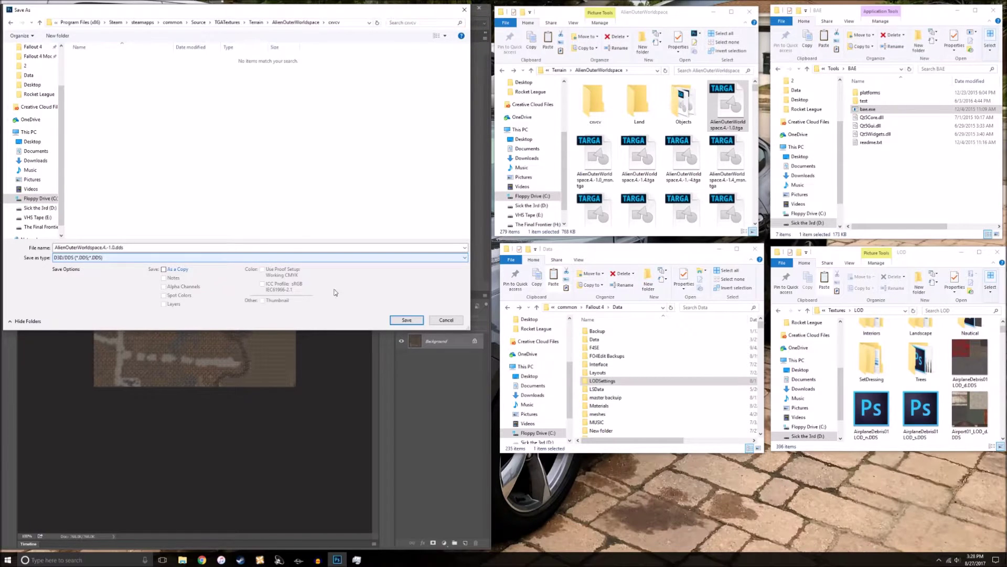
pyautogui.click(406, 320)
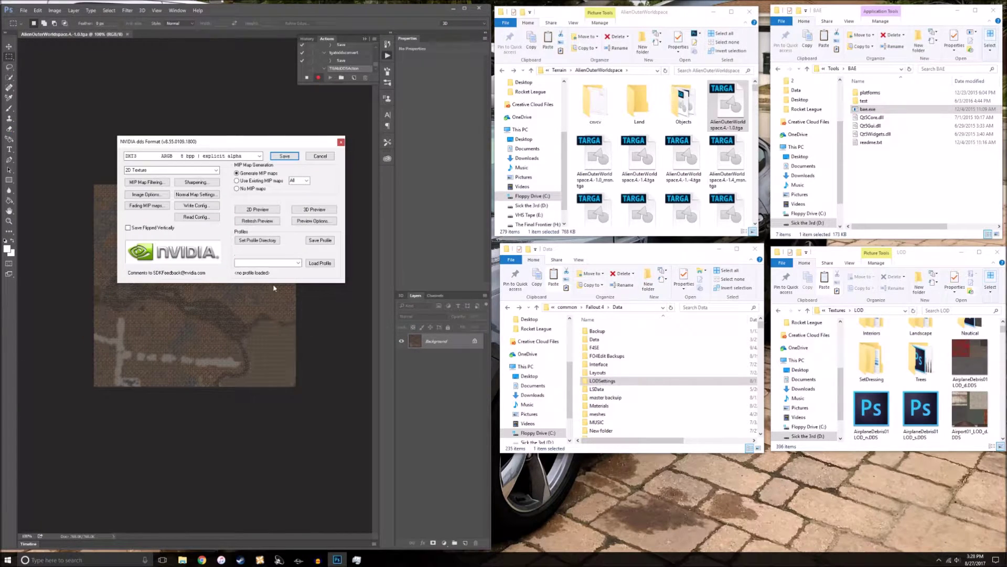
pyautogui.click(259, 156)
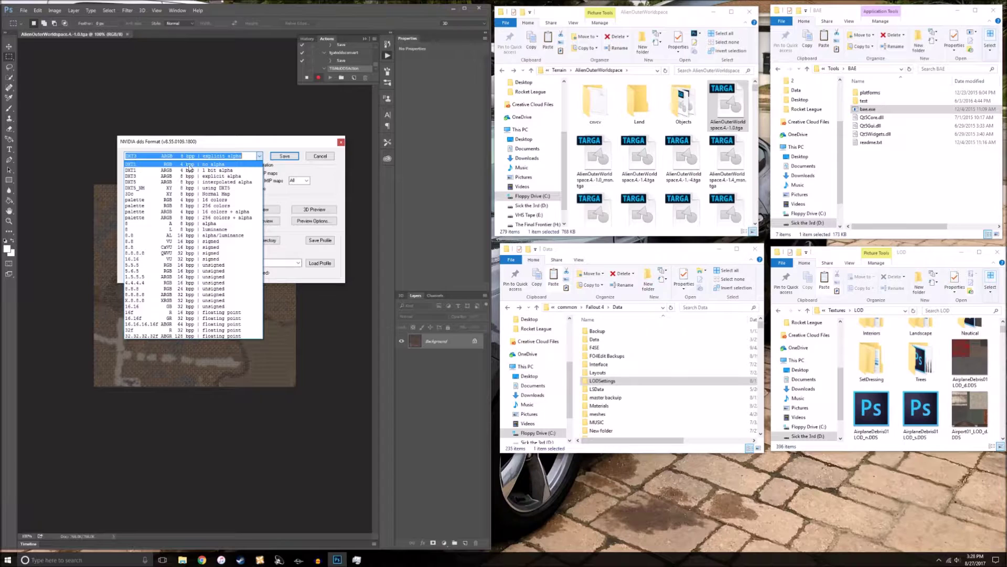
pyautogui.click(215, 165)
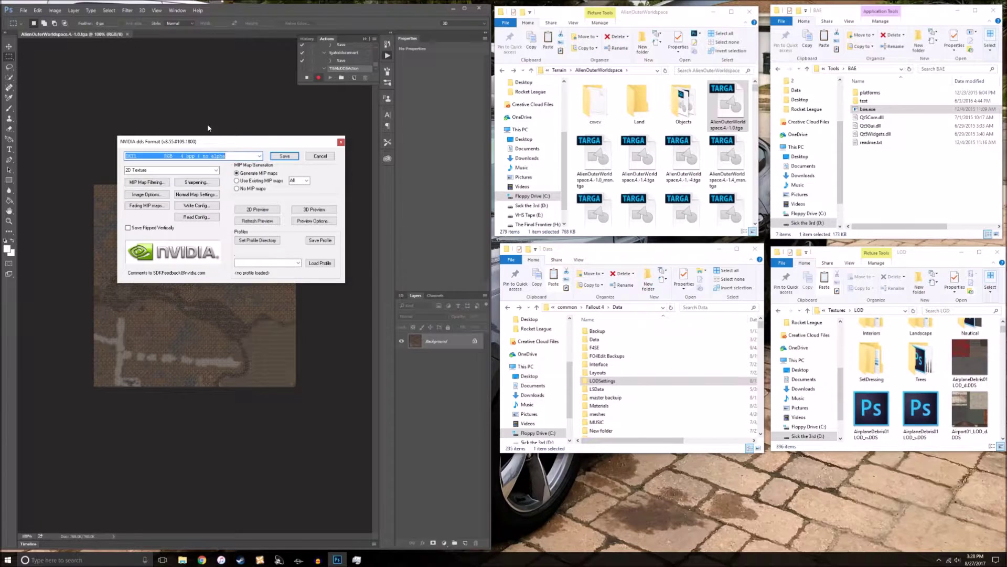
pyautogui.click(285, 155)
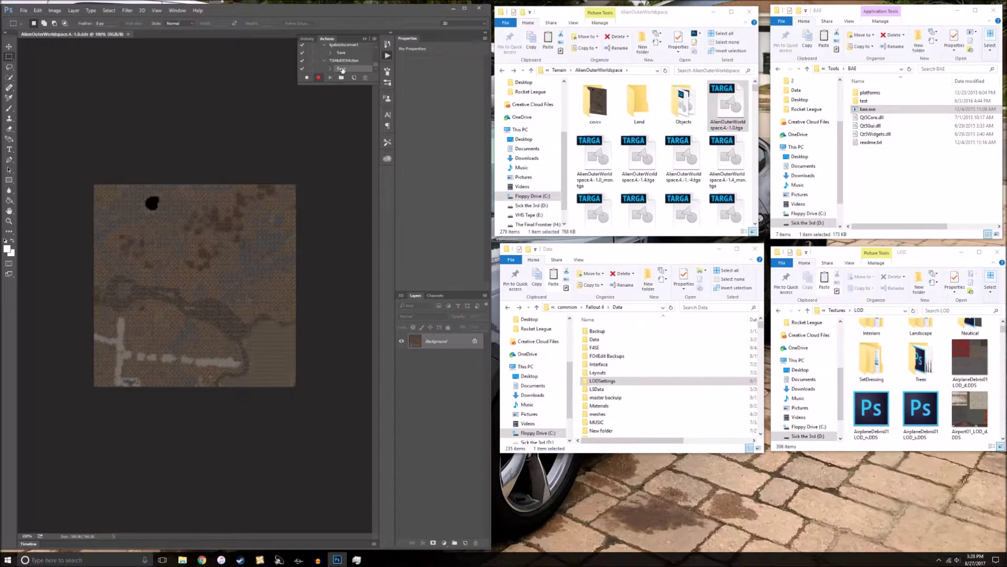
pyautogui.click(309, 78)
# Open the Batch automation and choose TGAtoDDSAction from Default Actions as the action to play
pyautogui.click(24, 10)
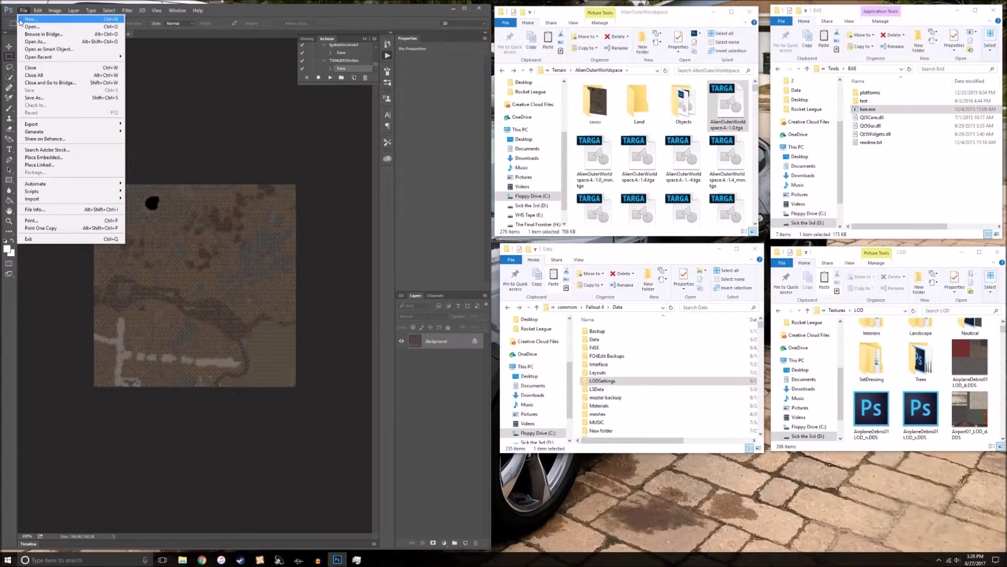
pyautogui.moveTo(32, 183)
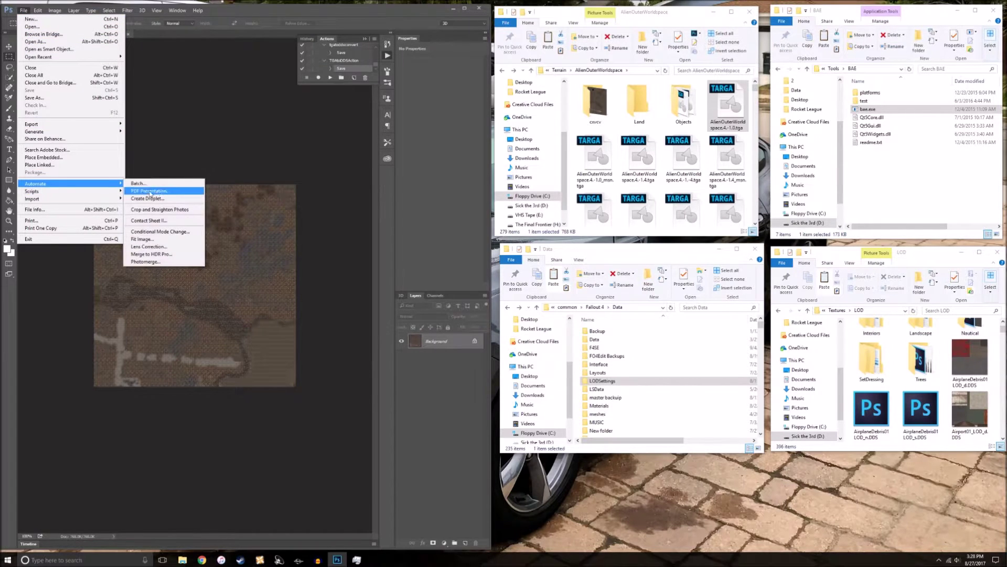
pyautogui.click(169, 183)
pyautogui.moveTo(201, 138); pyautogui.dragTo(164, 160)
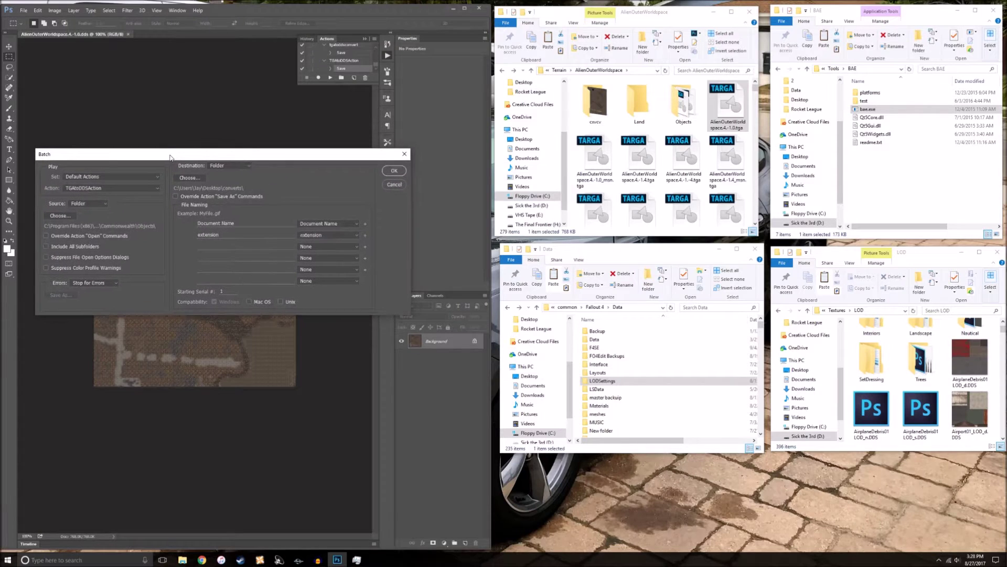
pyautogui.click(117, 190)
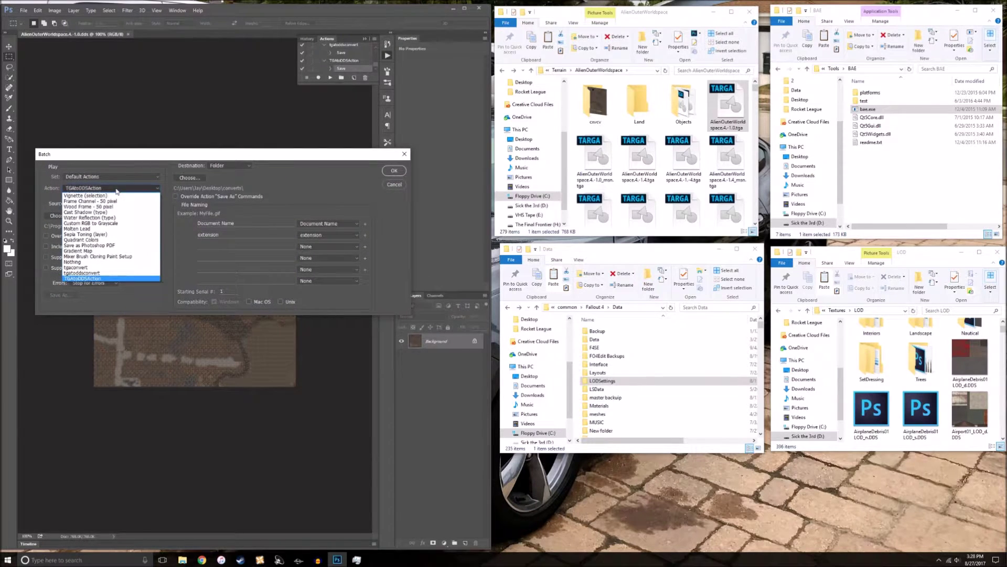
pyautogui.click(99, 279)
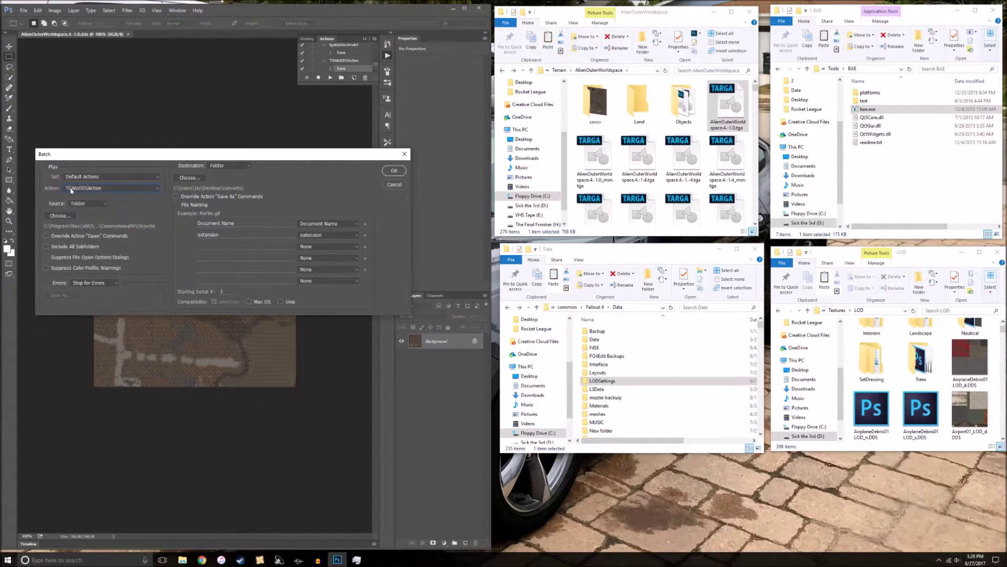
# Set the batch source folder to AlienOuterWorldspace under TGATextures' Terrain folder
pyautogui.click(60, 216)
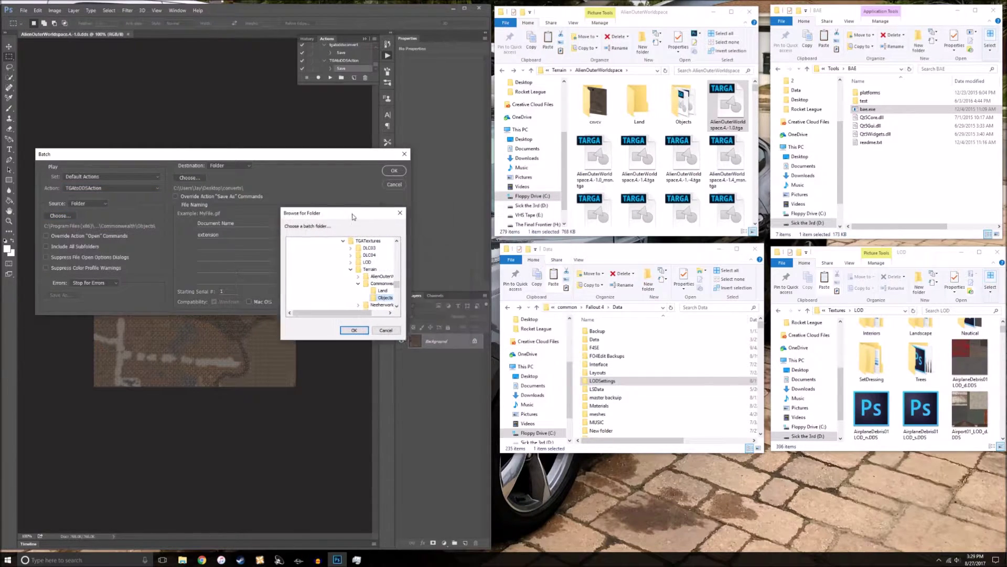
pyautogui.scroll(2, 352, 269)
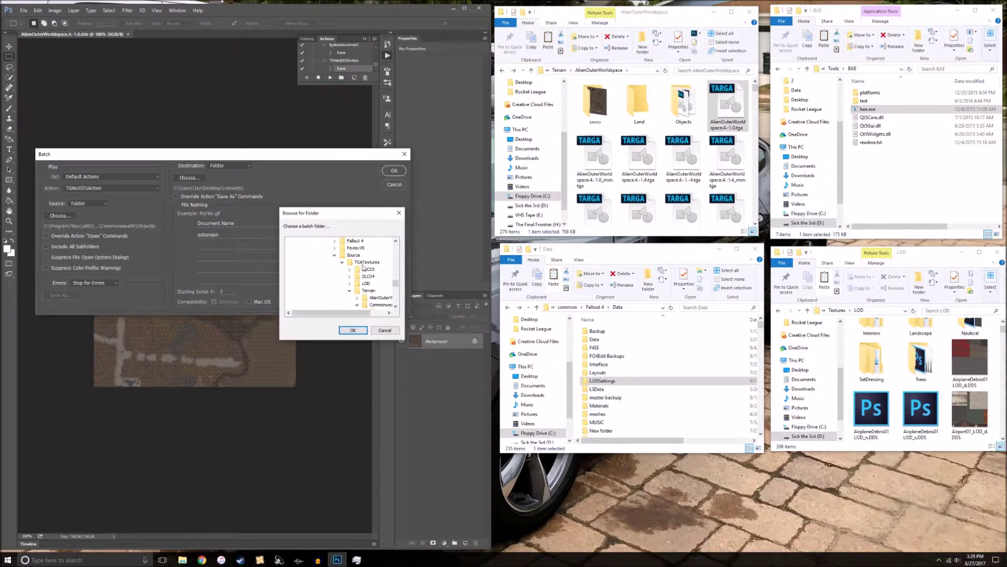
pyautogui.click(357, 298)
pyautogui.scroll(-1, 358, 302)
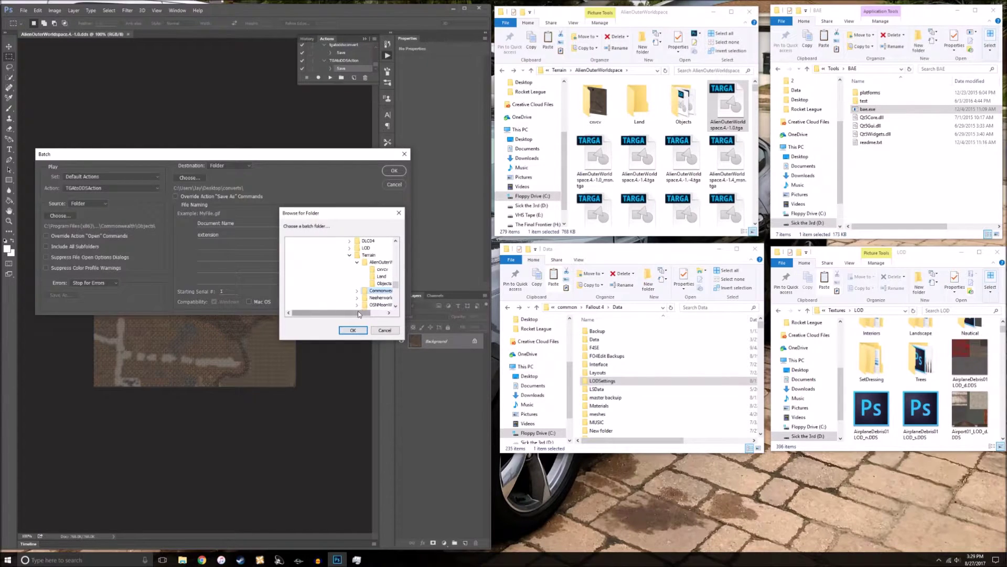
pyautogui.moveTo(360, 313); pyautogui.dragTo(377, 313)
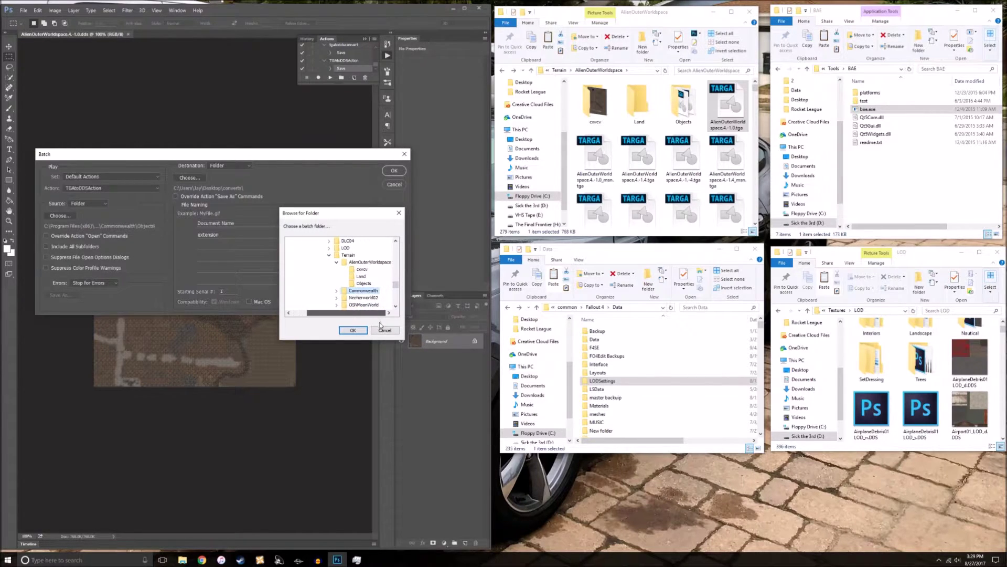
pyautogui.click(370, 262)
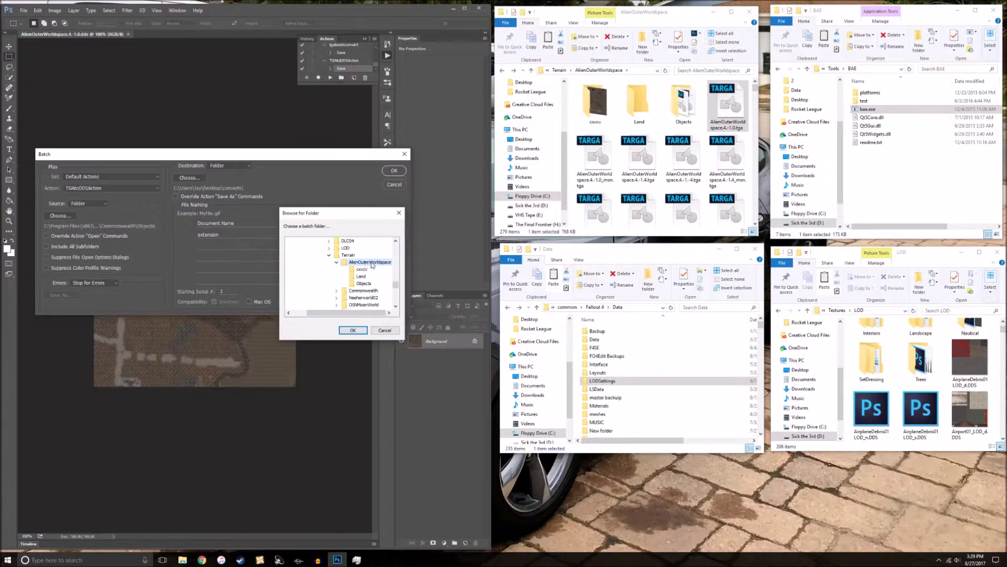
pyautogui.click(353, 330)
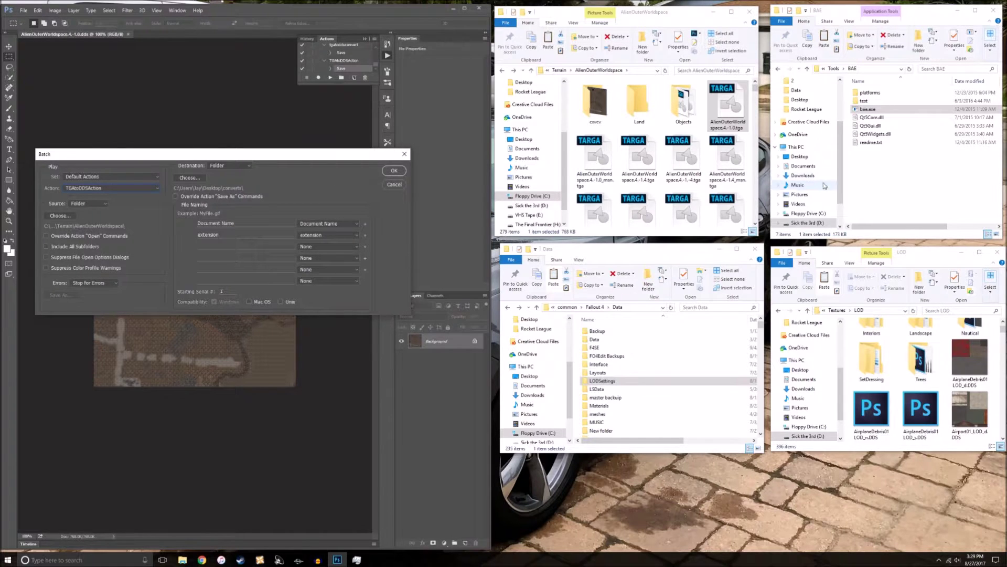
# Open the Desktop's converts folder in a new File Explorer window beside the Batch dialog and return to the dialog
pyautogui.press('super+e')
pyautogui.click(540, 159)
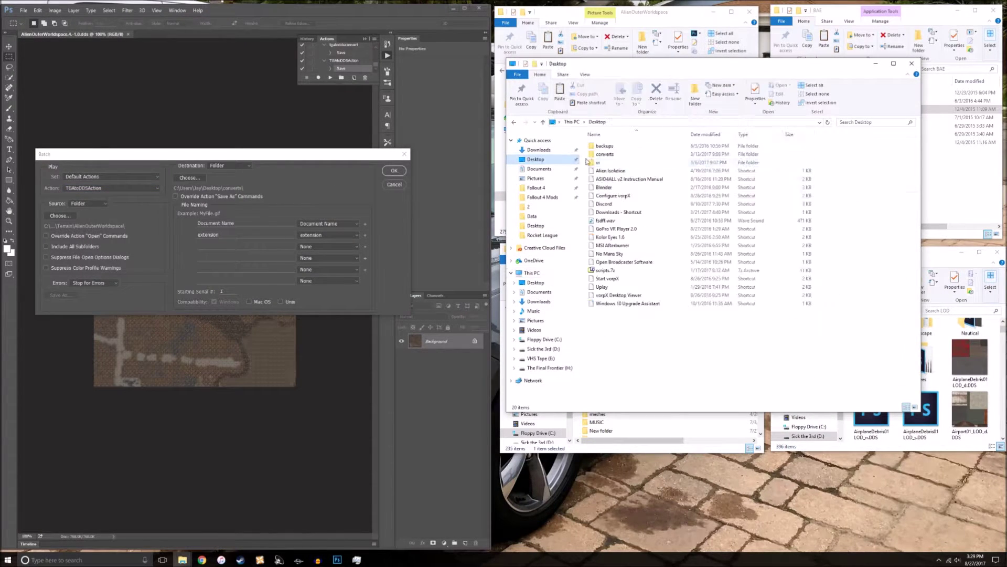
pyautogui.doubleClick(622, 155)
pyautogui.moveTo(663, 60); pyautogui.dragTo(743, 248)
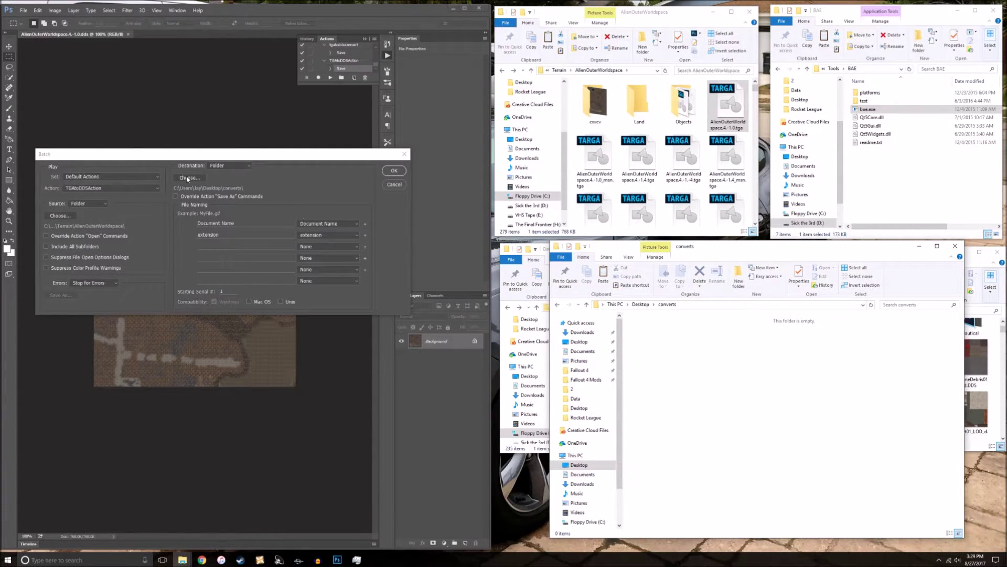
pyautogui.click(314, 160)
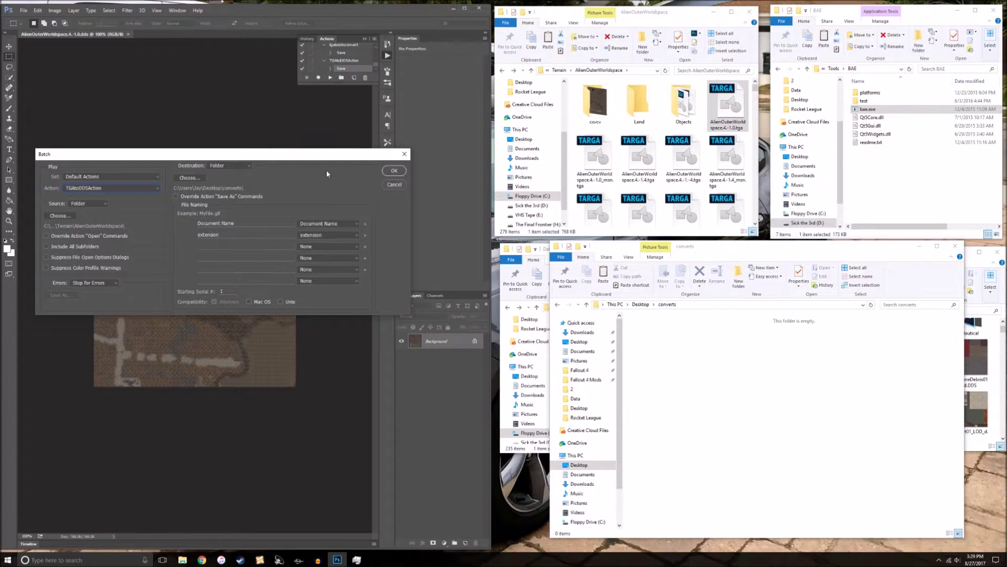
# Run the TGAtoDDSAction batch on the terrain textures, saving them as DXT1 RGB 4 bpp no alpha, and stop it partway
pyautogui.click(393, 171)
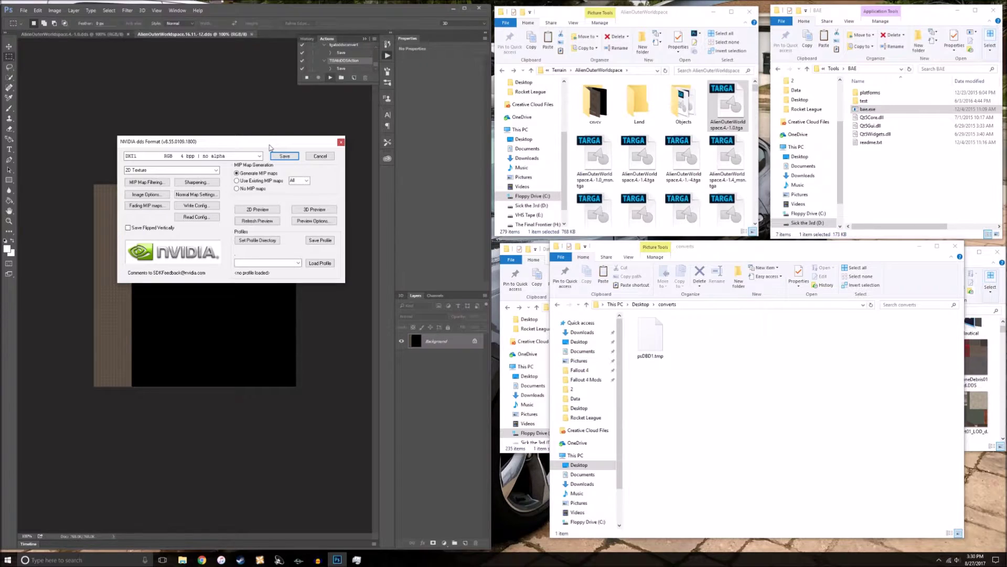
pyautogui.press('Return')
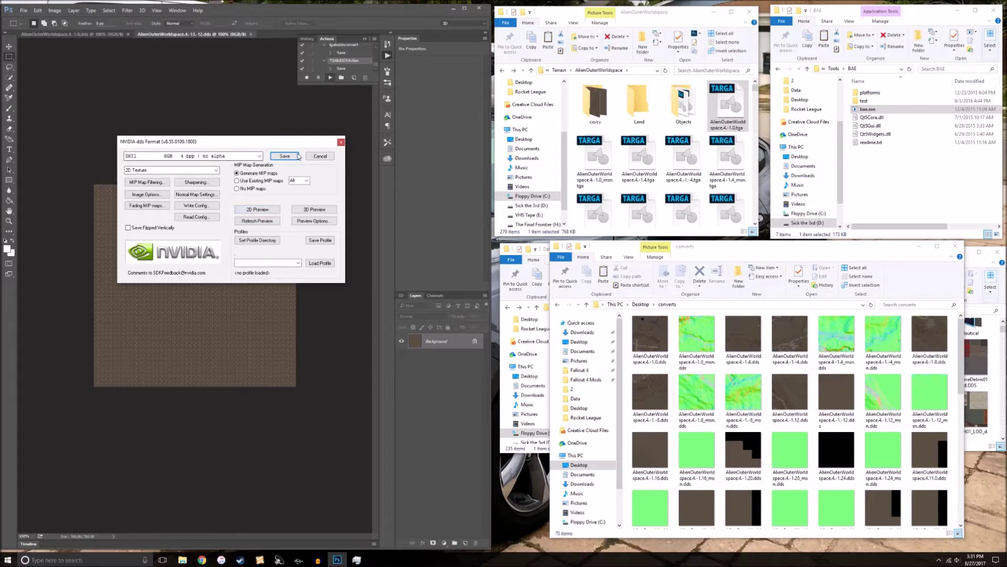
pyautogui.click(341, 143)
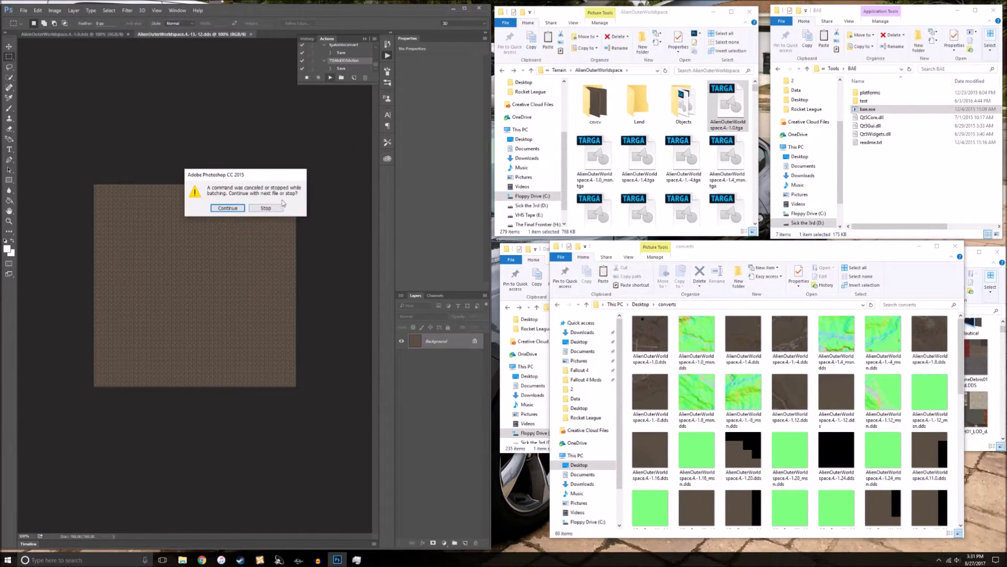
pyautogui.click(266, 208)
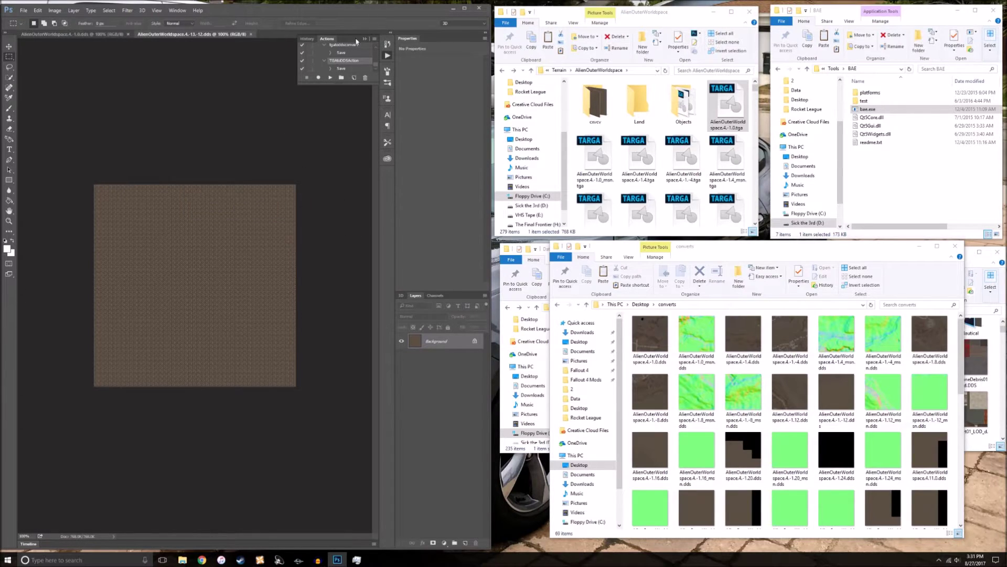
# Switch to the converts folder window and place it over Photoshop, clear of the Fallout 4 Data window
pyautogui.click(744, 394)
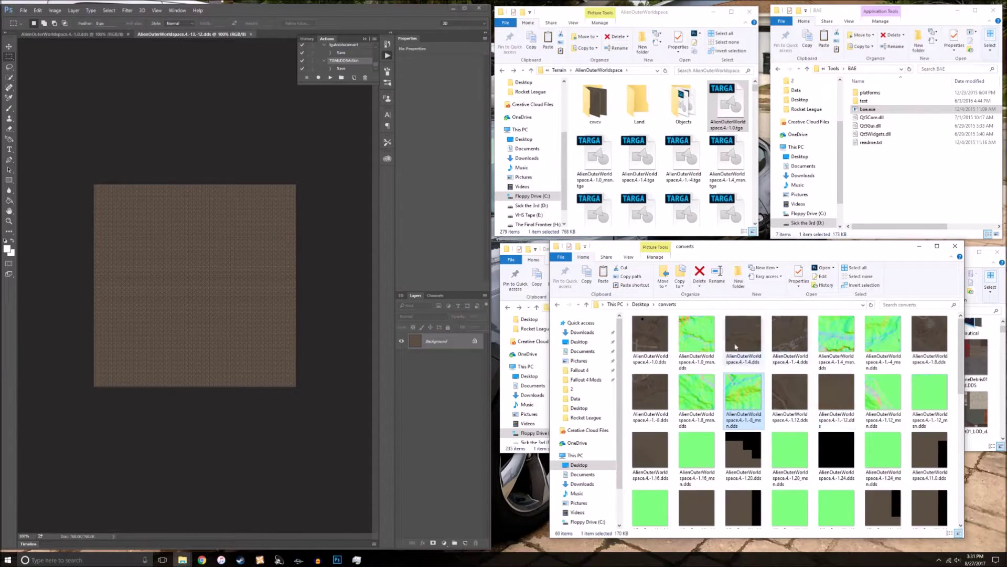
pyautogui.moveTo(819, 250); pyautogui.dragTo(304, 121)
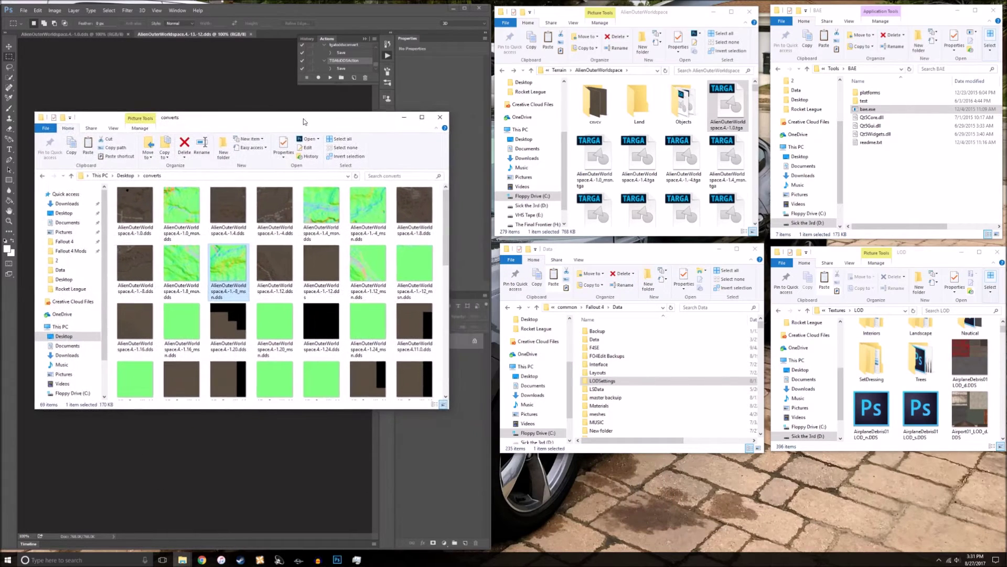
pyautogui.click(238, 215)
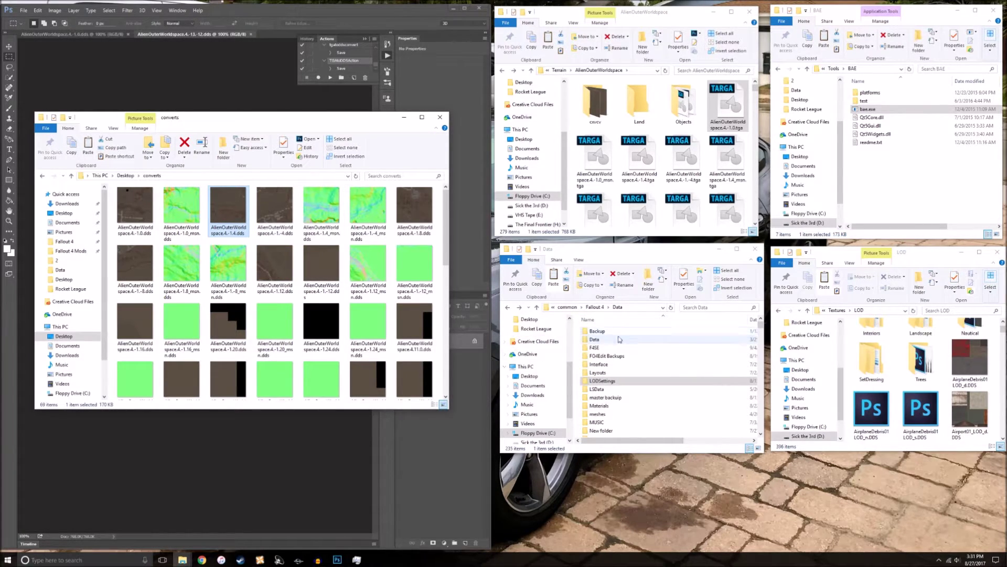
# Enlarge the Fallout 4 Data window beside the converts window and open its textures\Terrain\AlienOuterWorldspace folder
pyautogui.doubleClick(653, 340)
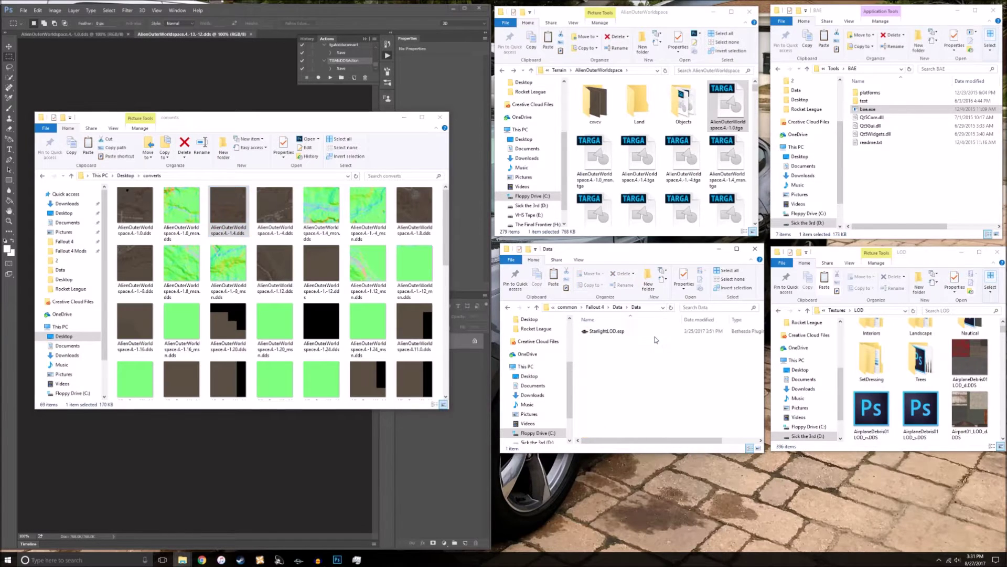
pyautogui.click(507, 307)
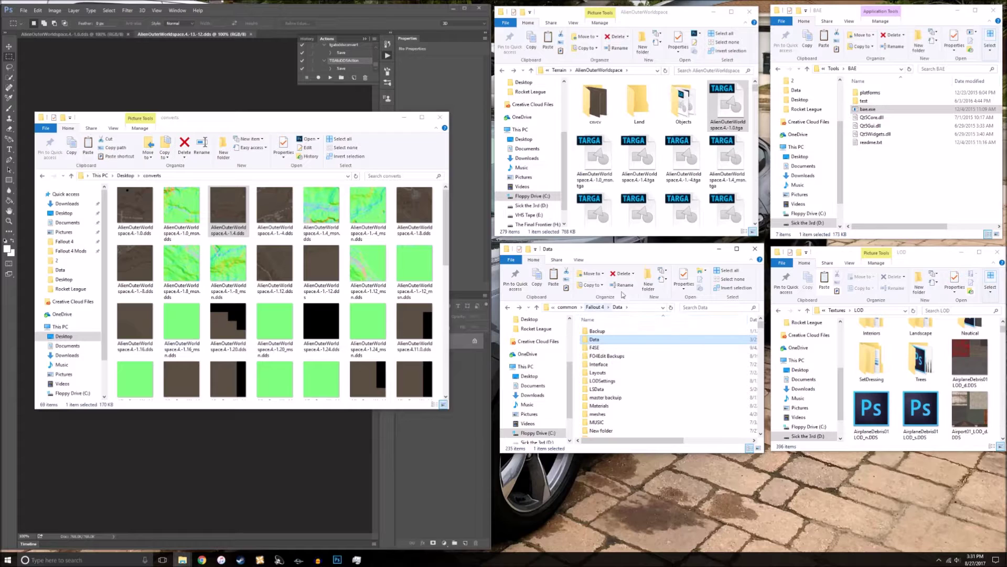
pyautogui.moveTo(620, 250); pyautogui.dragTo(581, 109)
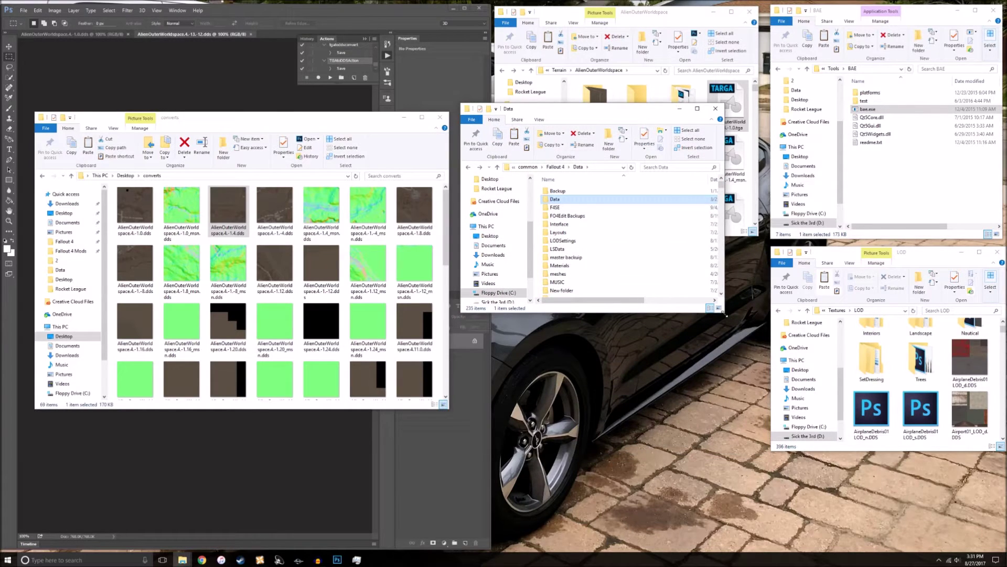
pyautogui.moveTo(727, 315); pyautogui.dragTo(879, 440)
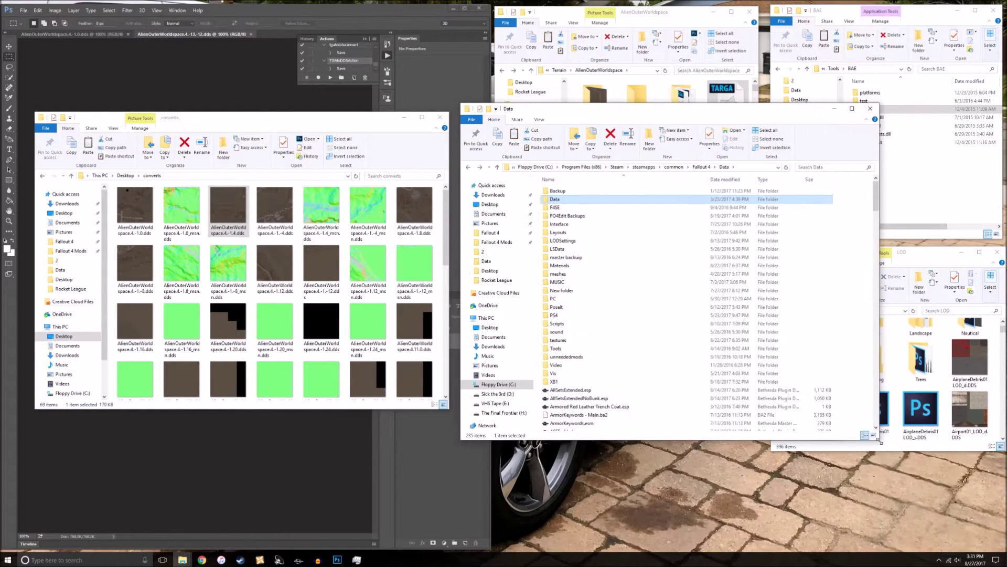
pyautogui.doubleClick(570, 341)
pyautogui.doubleClick(572, 382)
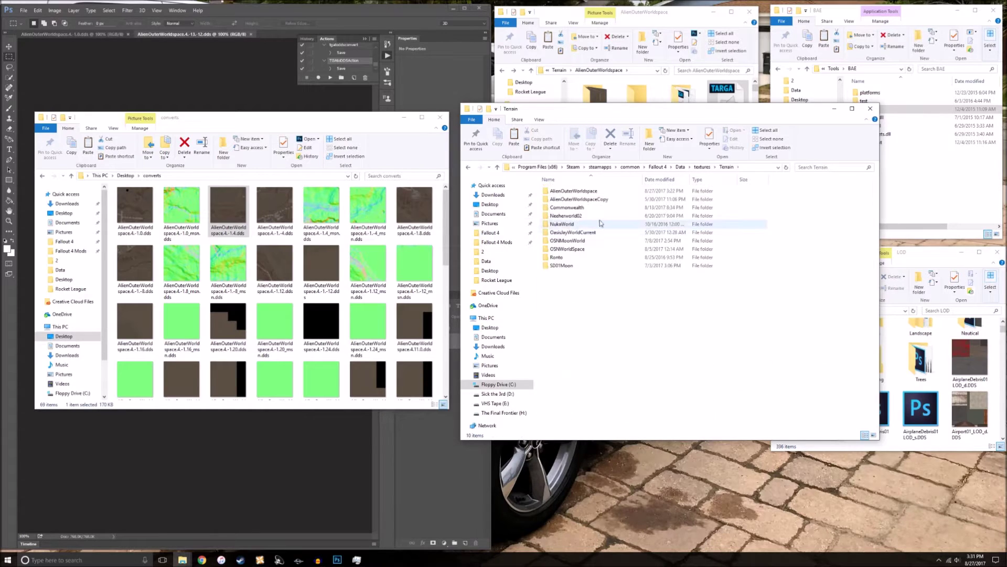
pyautogui.doubleClick(575, 191)
# Move all converted DDS files from the converts folder into the game's AlienOuterWorldspace texture folder
pyautogui.click(229, 207)
pyautogui.hotkey('ctrl', 'a')
pyautogui.moveTo(219, 222); pyautogui.dragTo(778, 278)
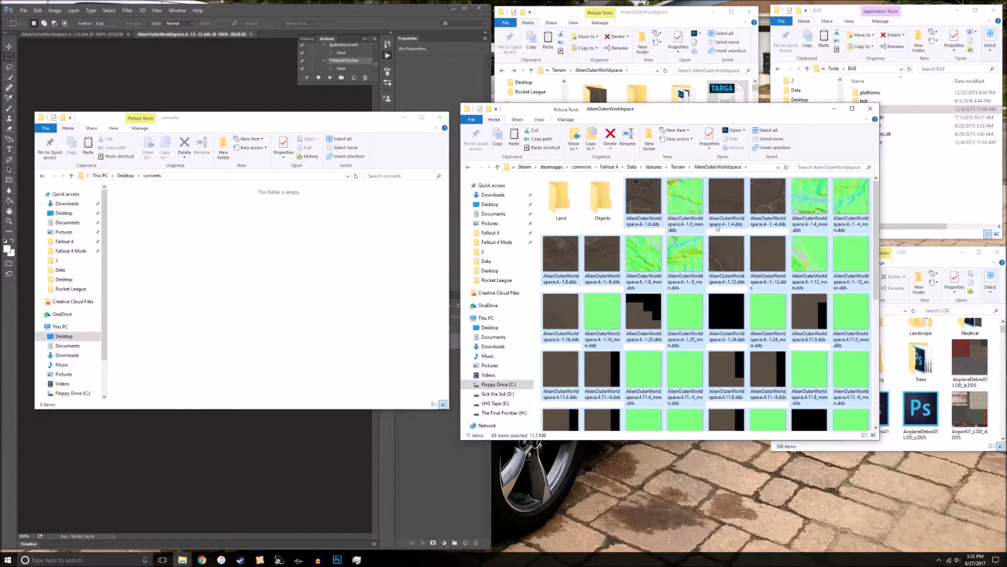
pyautogui.click(689, 204)
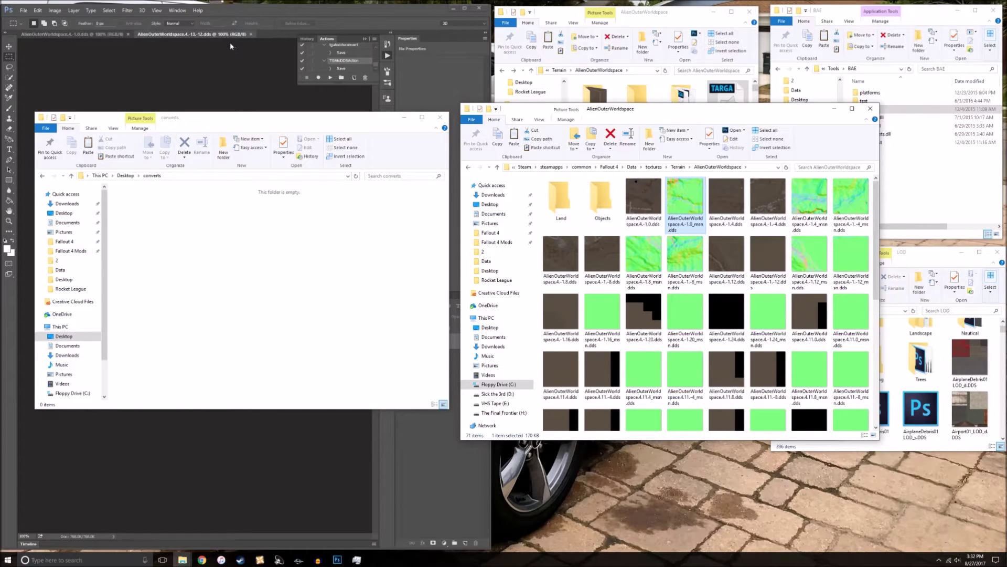
# Switch to Photoshop, set the Batch source to AlienOuterWorldspace's Objects folder under TGATextures, and run TGAtoDDSAction
pyautogui.click(280, 18)
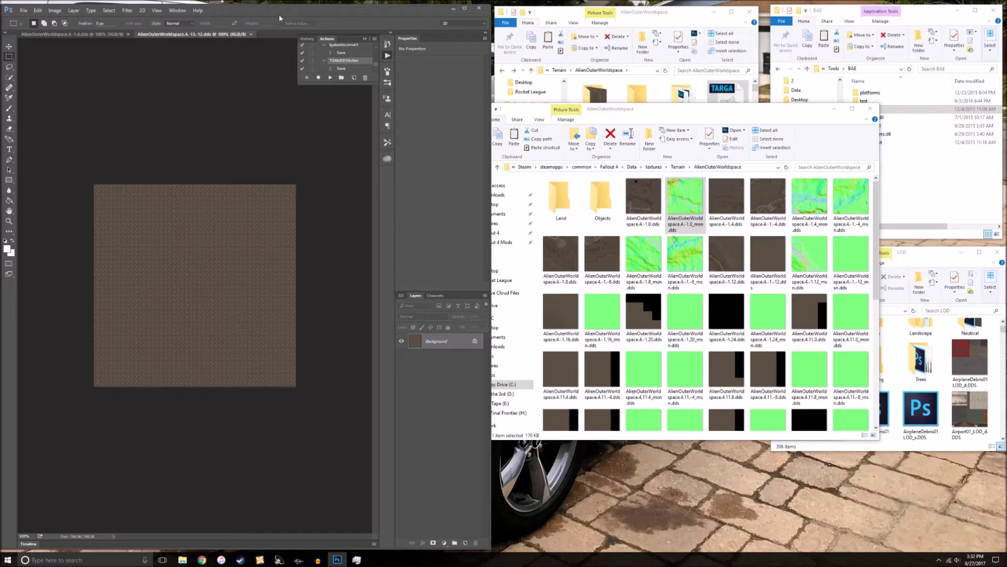
pyautogui.click(23, 10)
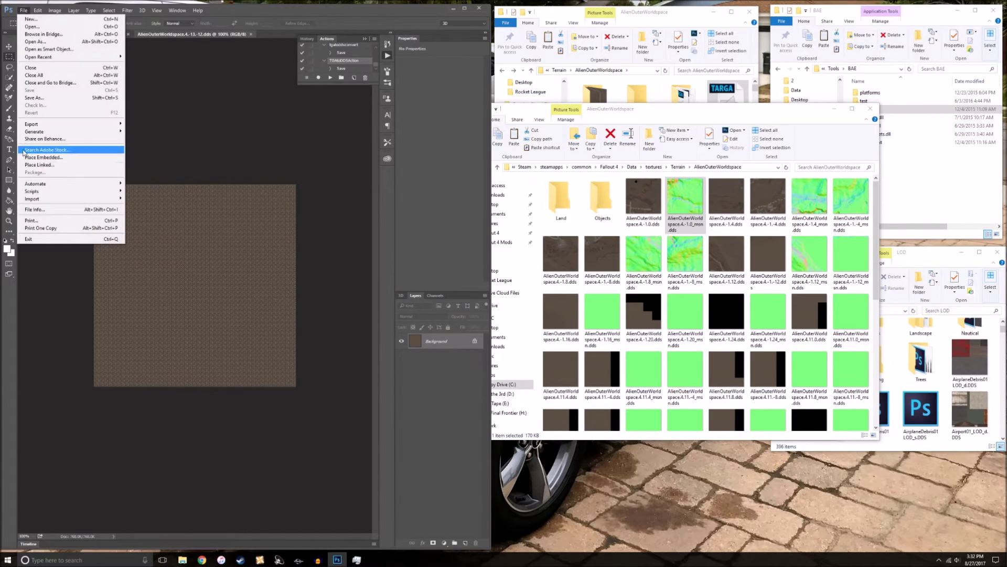
pyautogui.moveTo(58, 183)
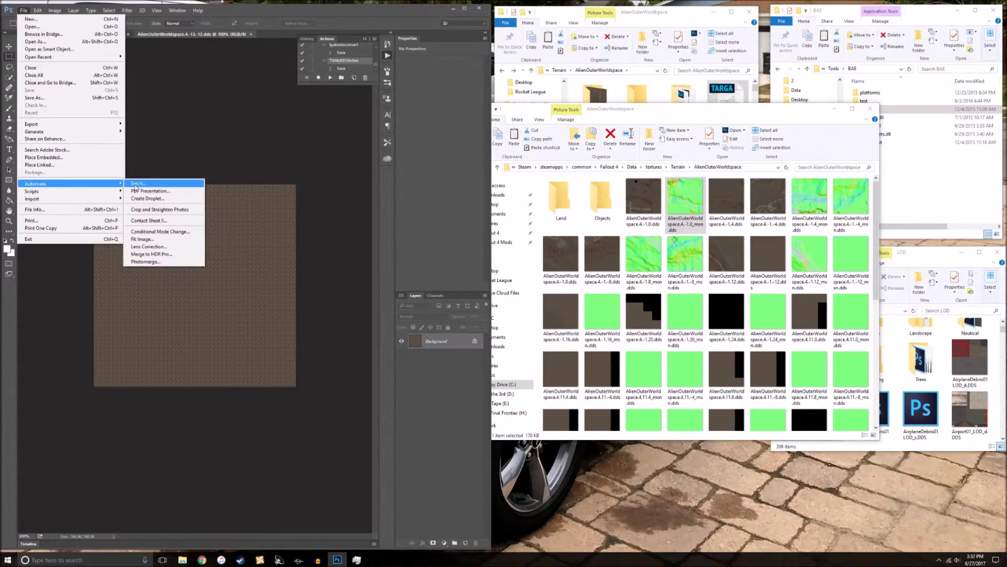
pyautogui.click(136, 184)
pyautogui.click(66, 215)
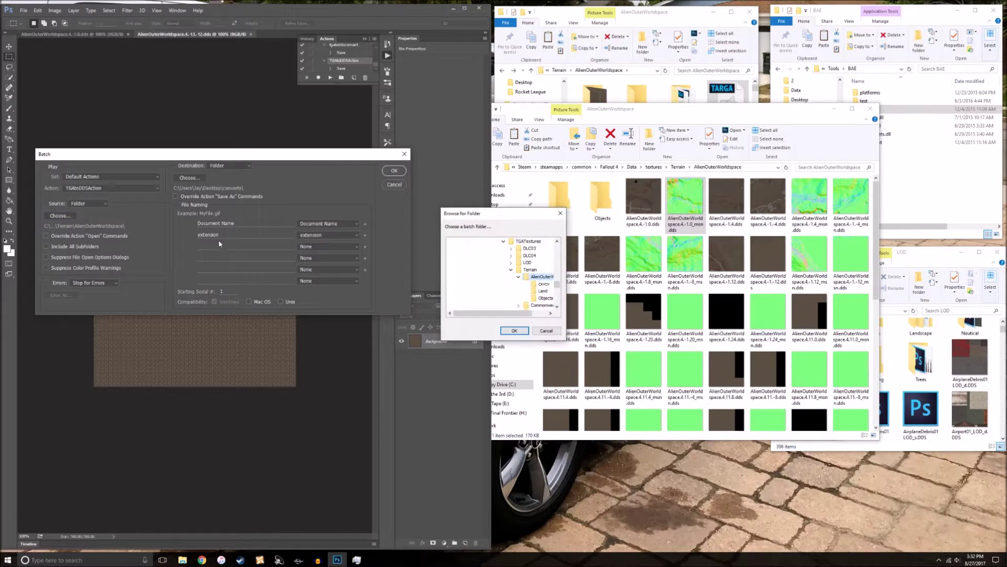
pyautogui.click(420, 295)
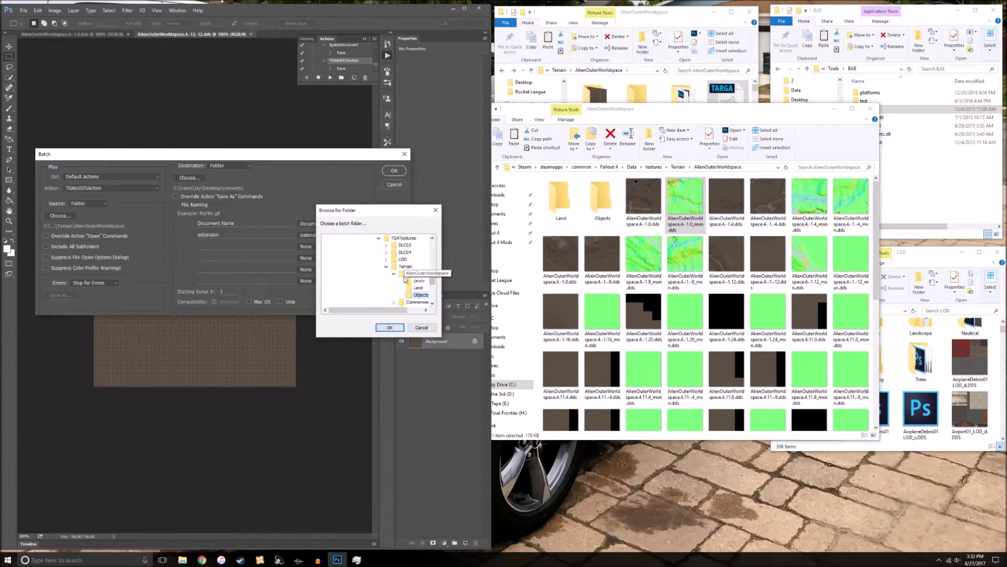
pyautogui.click(397, 328)
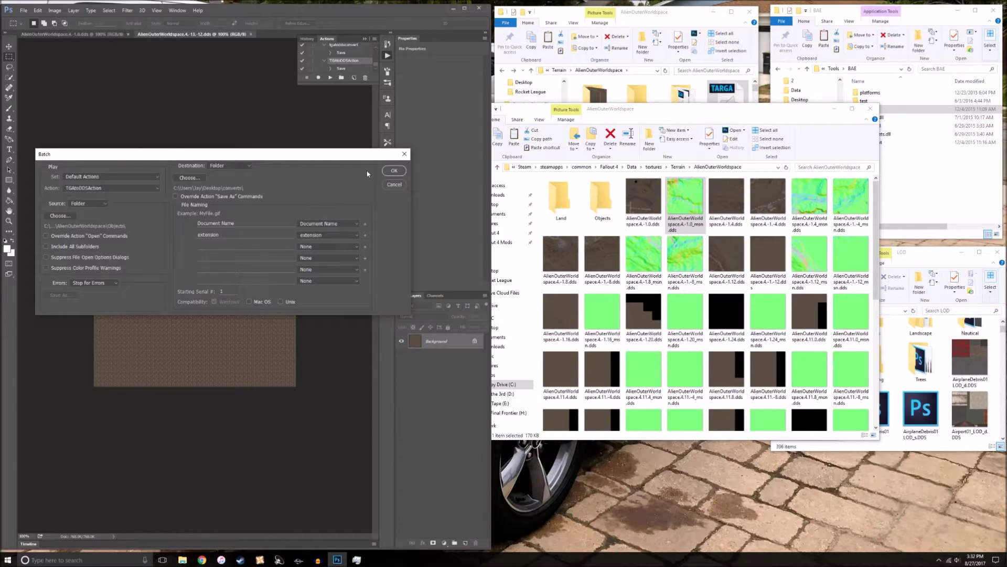
pyautogui.click(393, 170)
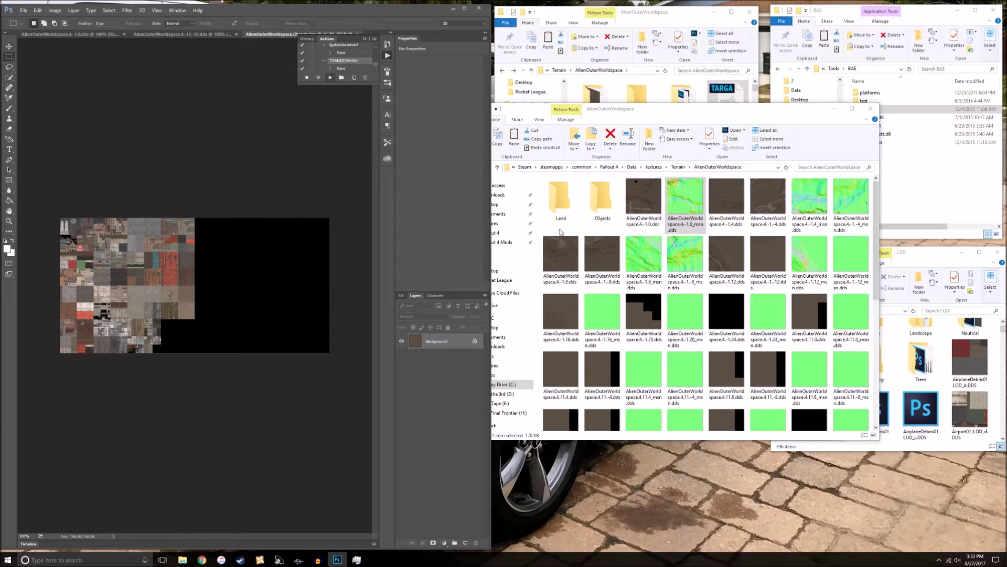
# Save the first Objects texture of the batch as DXT3 ARGB 8 bpp explicit alpha
pyautogui.moveTo(759, 111); pyautogui.dragTo(792, 98)
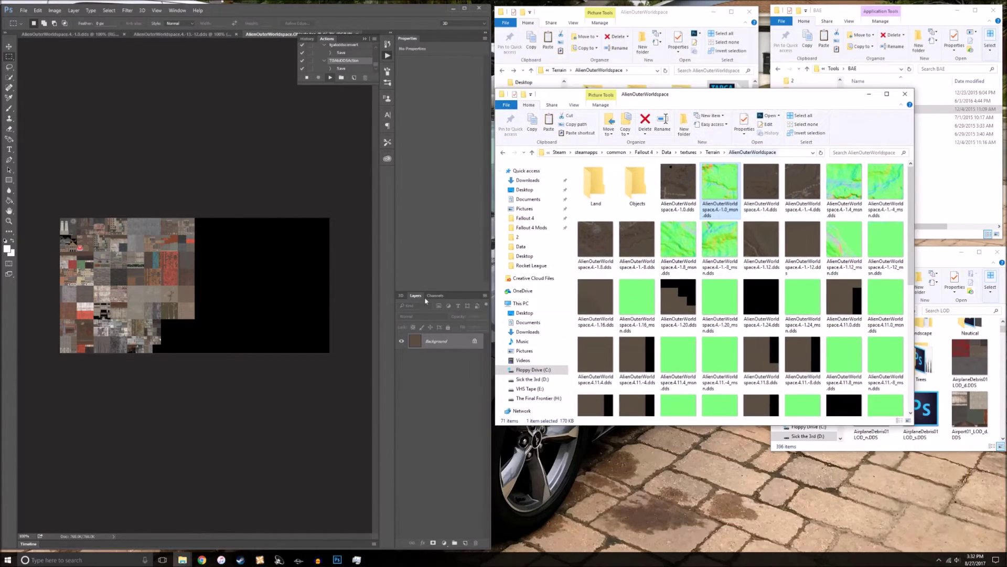
pyautogui.click(294, 15)
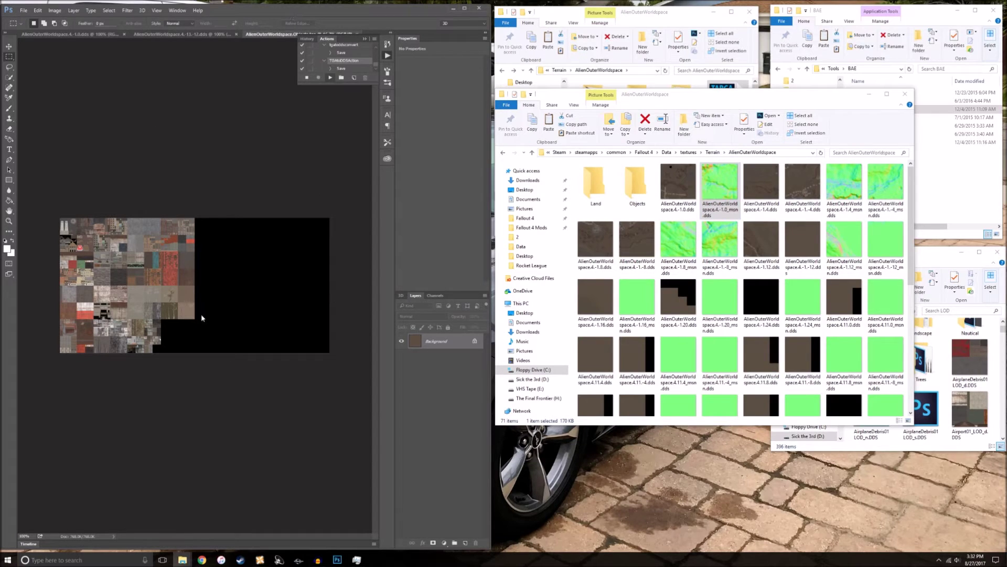
pyautogui.hotkey('ctrl', 's')
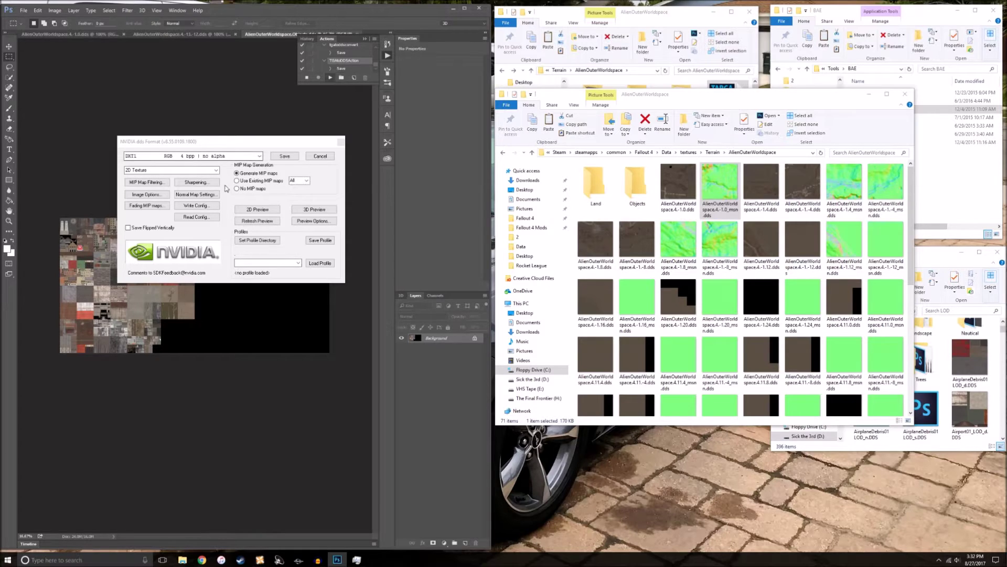
pyautogui.click(282, 147)
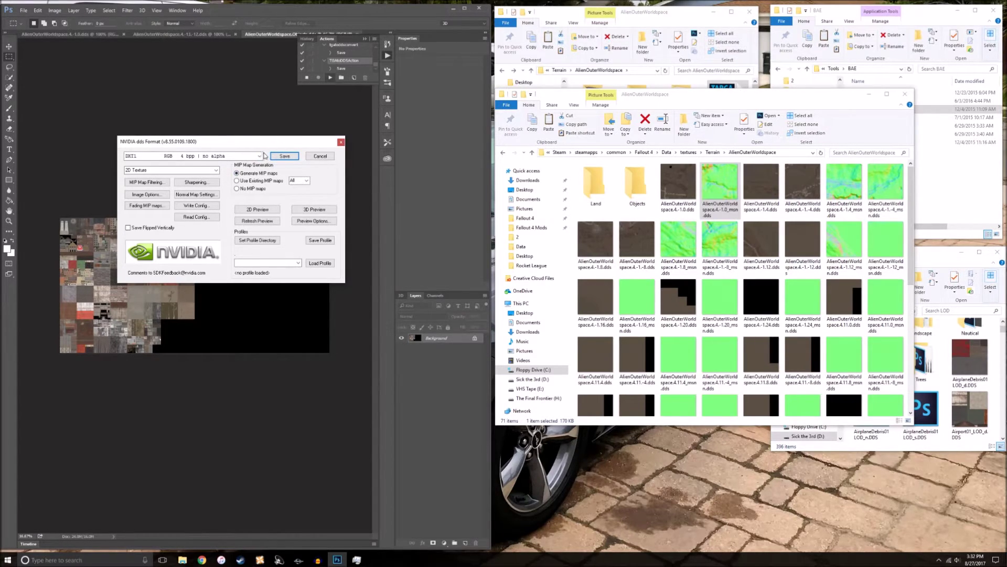
pyautogui.click(259, 156)
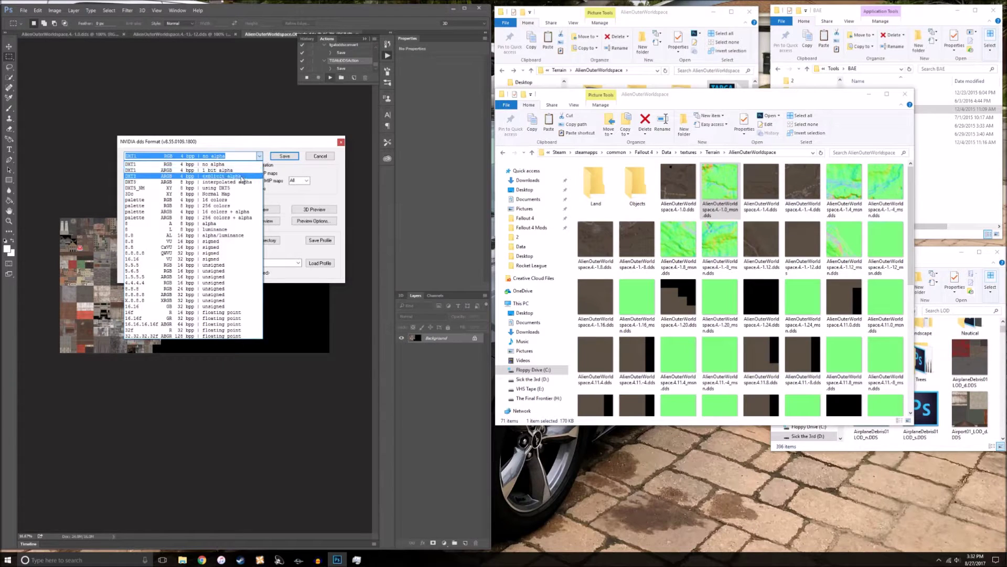
pyautogui.click(237, 177)
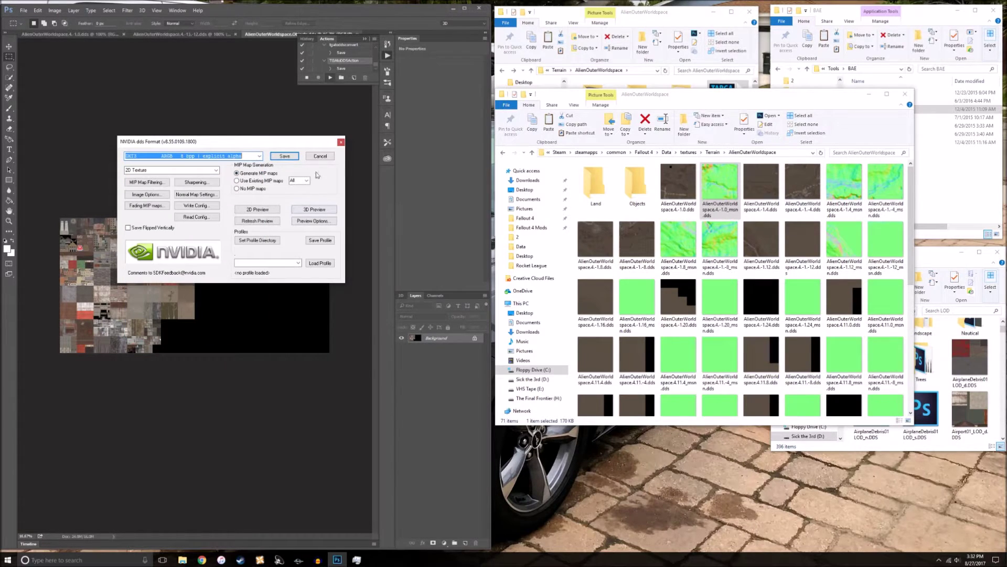
pyautogui.click(285, 156)
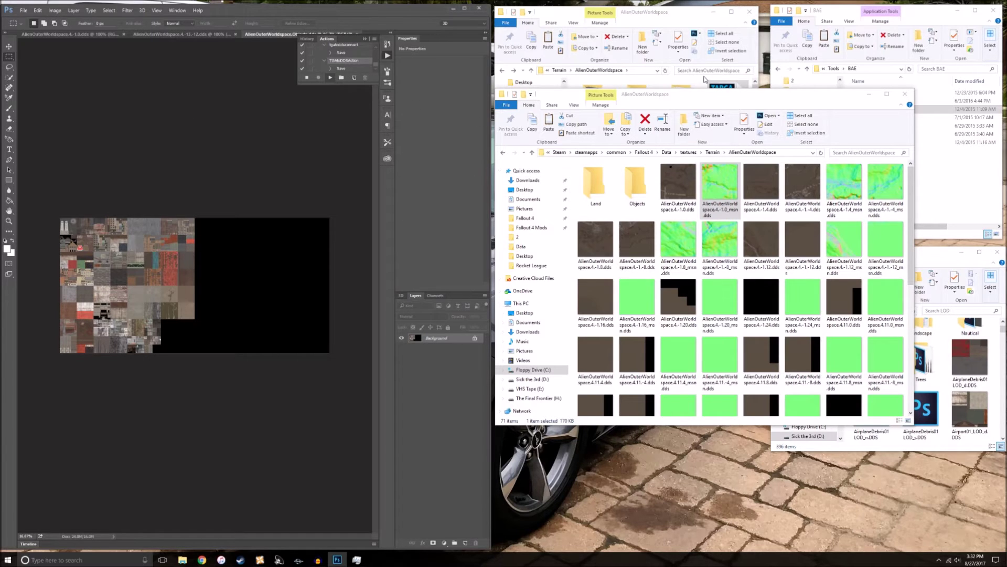
# Open the Objects subfolder in the game's AlienOuterWorldspace texture window and place a new File Explorer window above it
pyautogui.moveTo(694, 100); pyautogui.dragTo(765, 190)
pyautogui.doubleClick(708, 275)
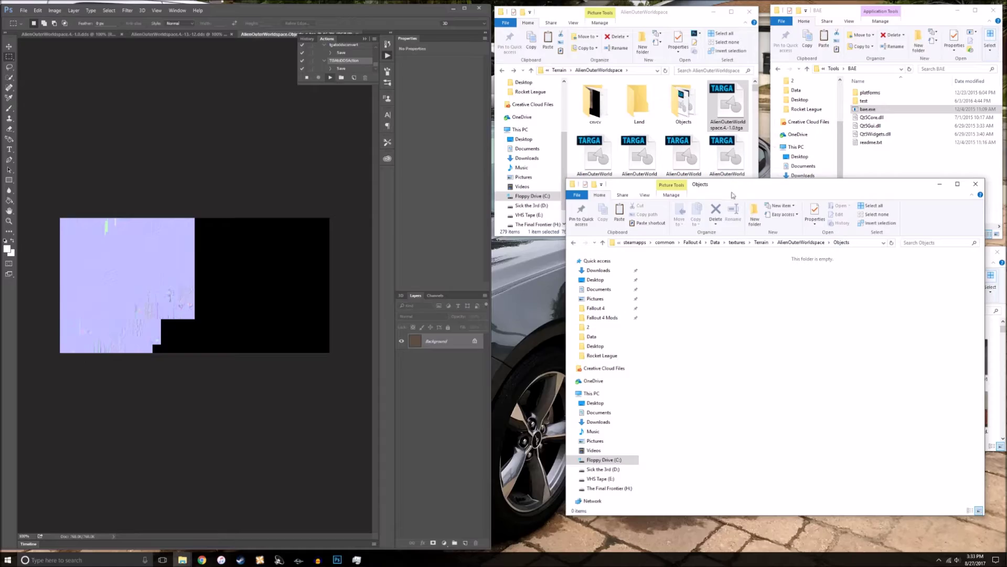
pyautogui.moveTo(765, 191); pyautogui.dragTo(737, 192)
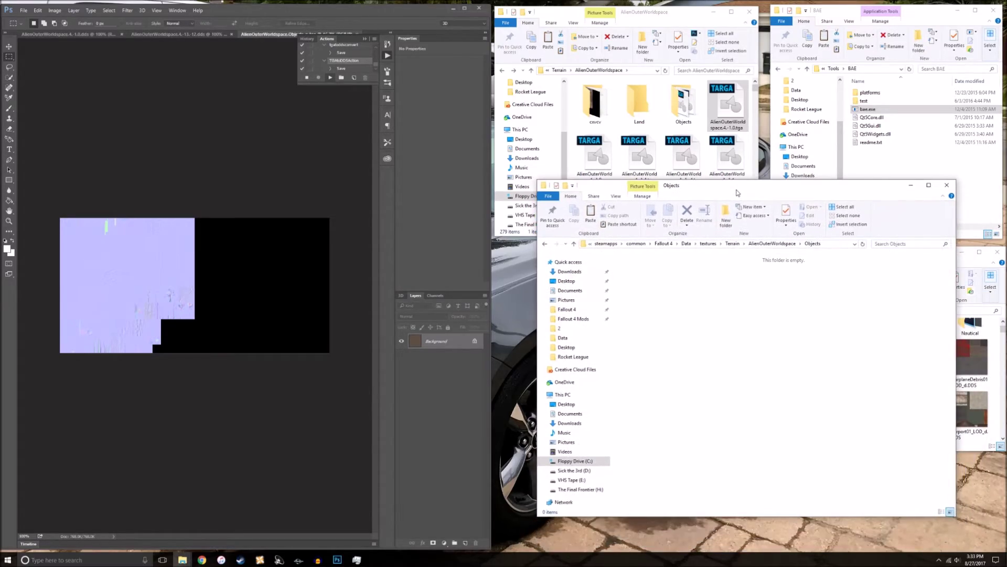
pyautogui.press('super+e')
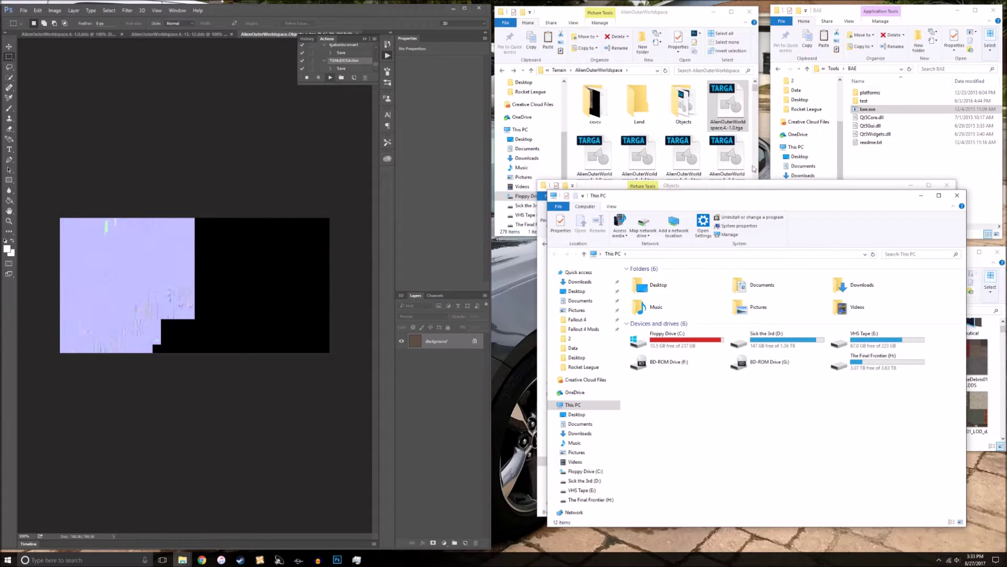
pyautogui.moveTo(750, 192); pyautogui.dragTo(711, 47)
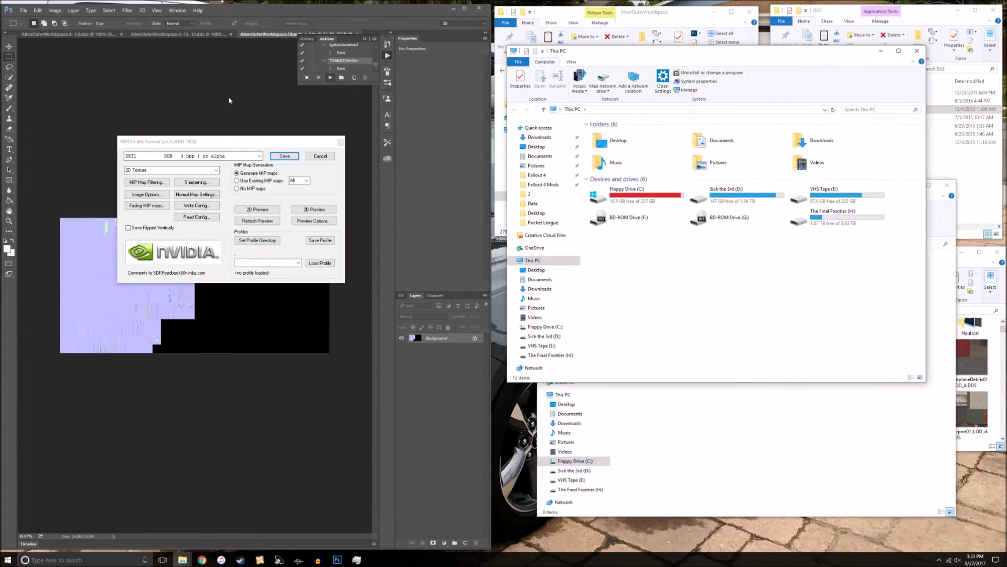
# Save the Objects normal map texture as DXT3 ARGB 8 bpp explicit alpha
pyautogui.click(258, 158)
pyautogui.click(258, 157)
pyautogui.click(251, 178)
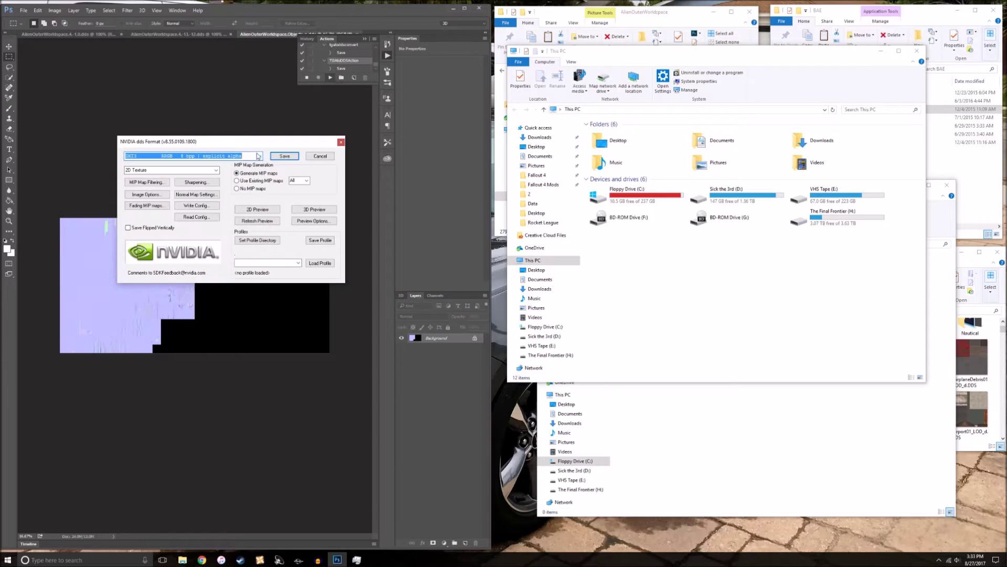
pyautogui.click(284, 156)
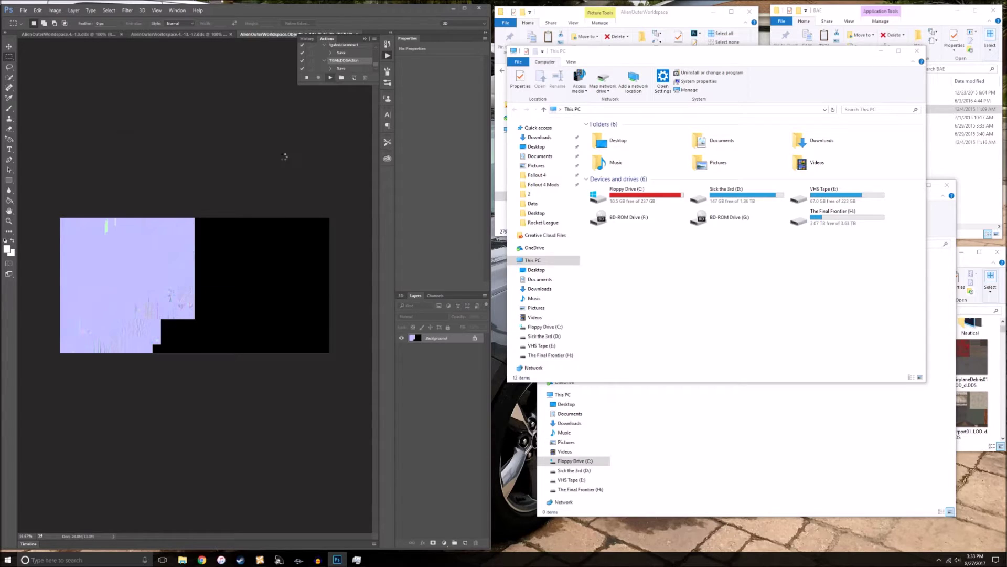
# Open the Desktop's converts folder in the new File Explorer window
pyautogui.click(538, 147)
pyautogui.doubleClick(628, 142)
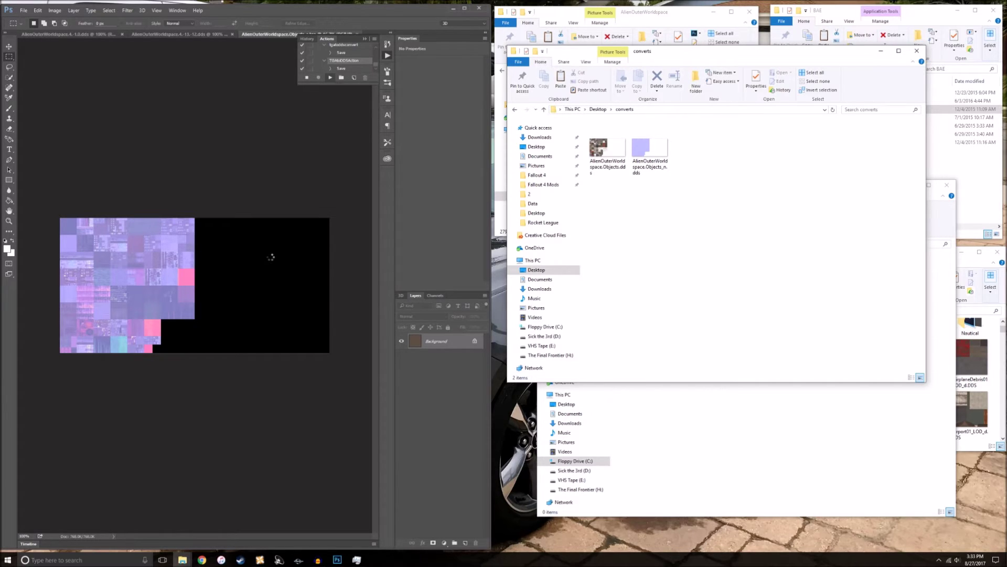
# Save the Objects_s texture as a DDS file in the converts folder
pyautogui.click(259, 156)
pyautogui.click(251, 177)
pyautogui.press('Return')
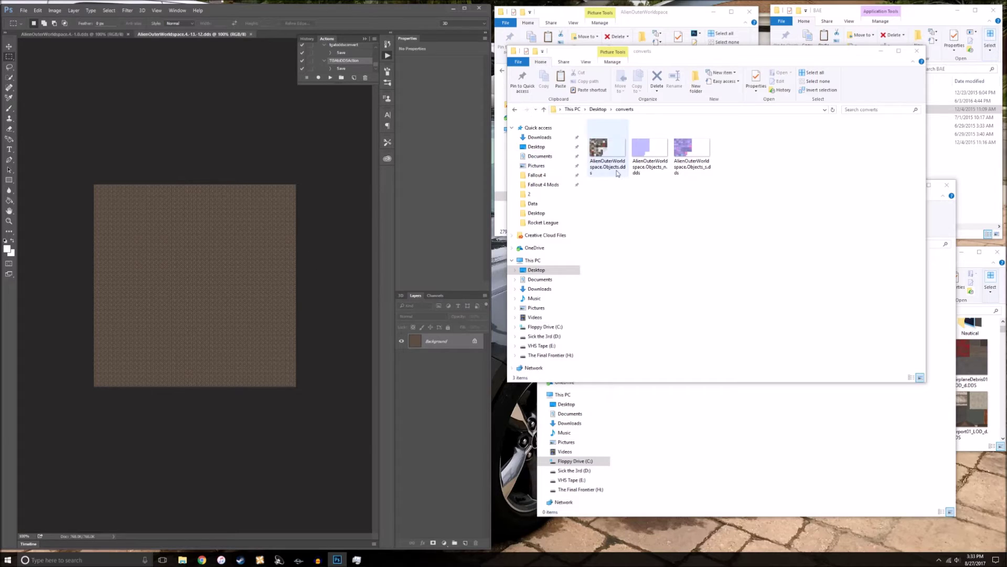
# Move the three converted Objects DDS files from the converts folder into the game's AlienOuterWorldspace Objects texture folder
pyautogui.moveTo(594, 198); pyautogui.dragTo(697, 137)
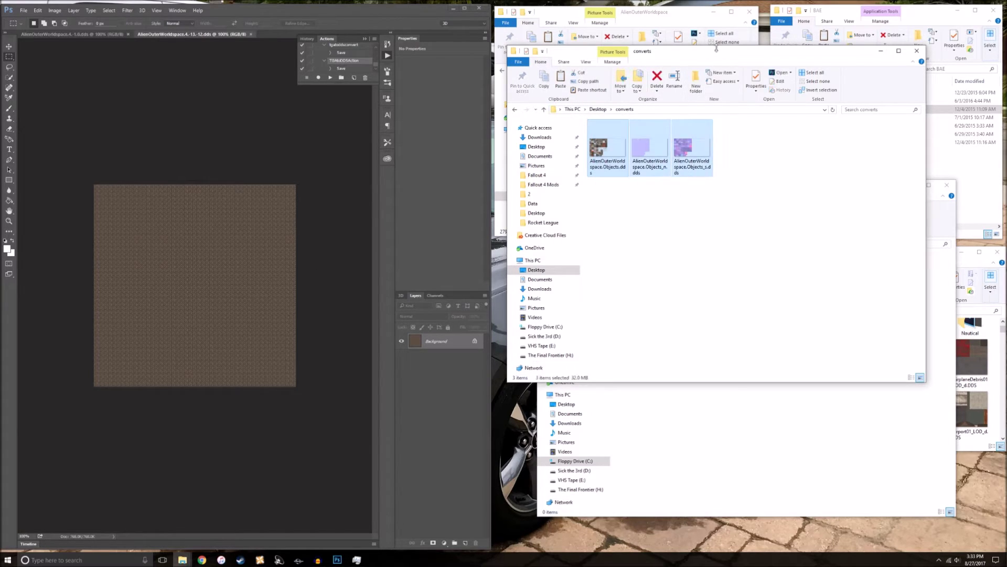
pyautogui.moveTo(718, 51); pyautogui.dragTo(276, 54)
pyautogui.moveTo(212, 155); pyautogui.dragTo(771, 291)
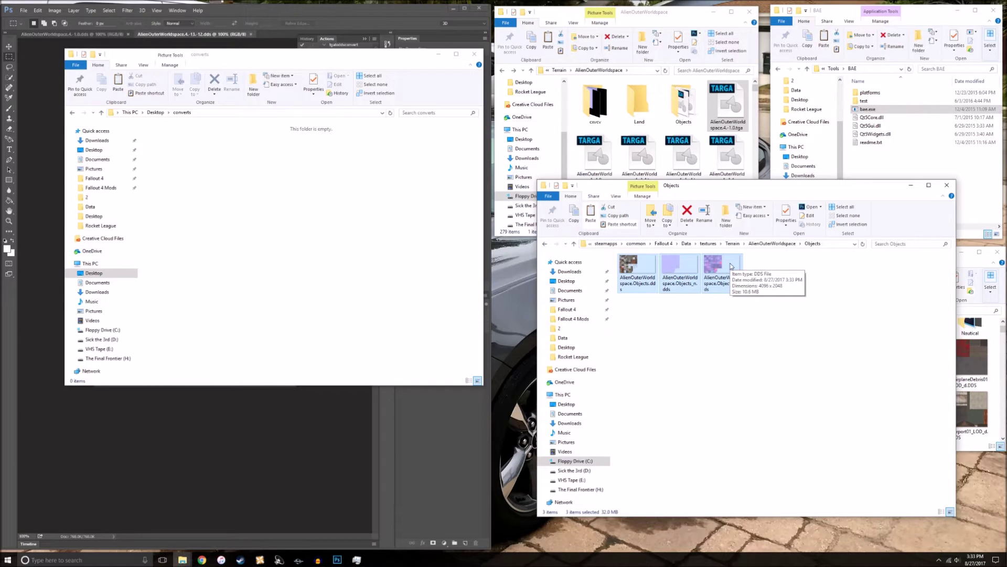
pyautogui.click(724, 321)
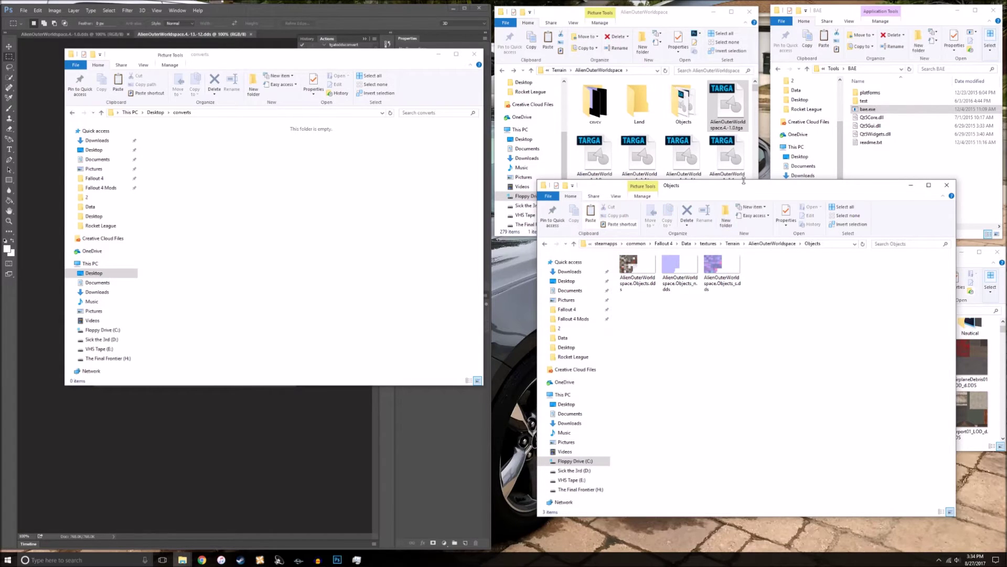
pyautogui.moveTo(744, 188); pyautogui.dragTo(702, 204)
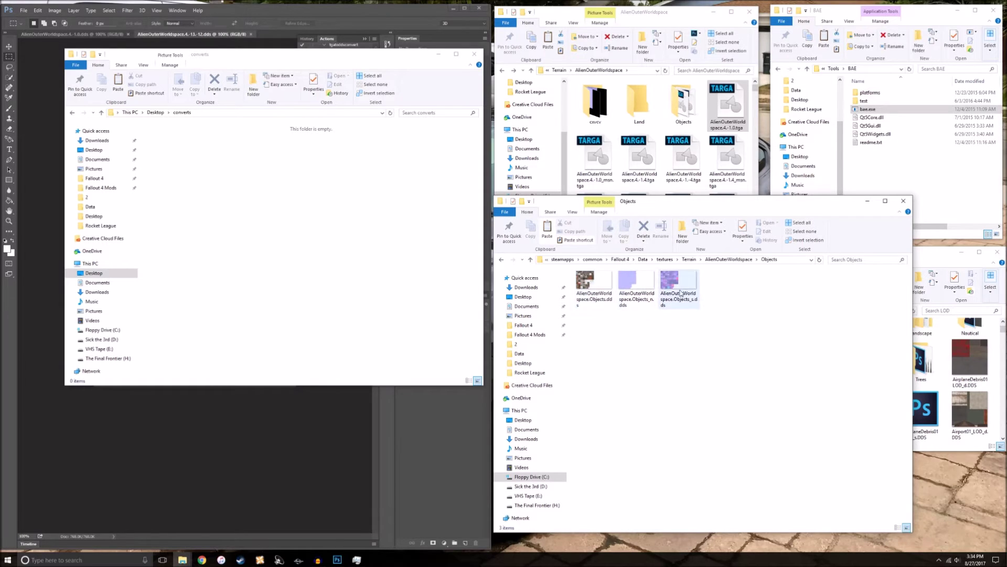
# Locate AlienOuterWorldspace.LOD in the LODSettings folder of Fallout 4's Data directory
pyautogui.click(643, 260)
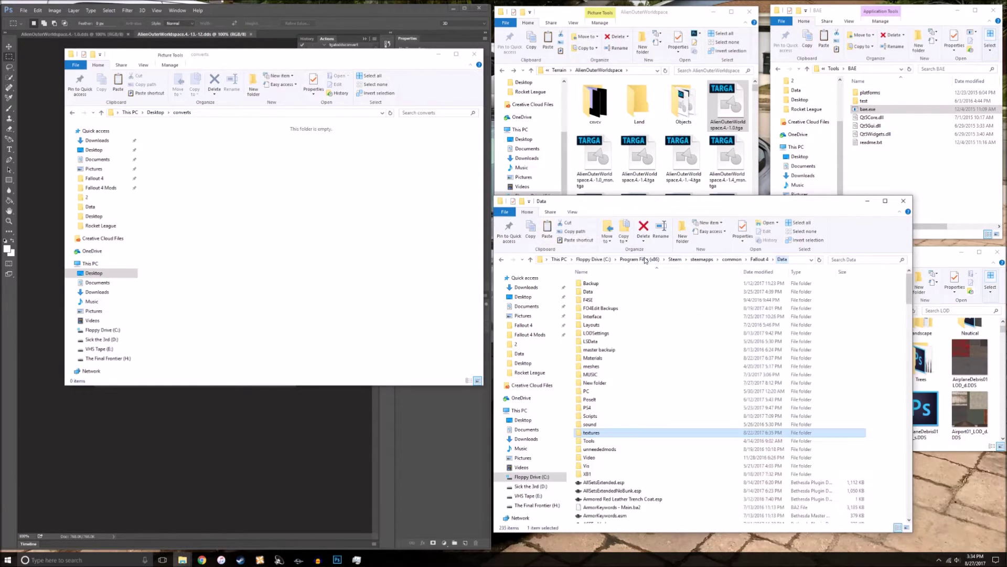
pyautogui.doubleClick(598, 333)
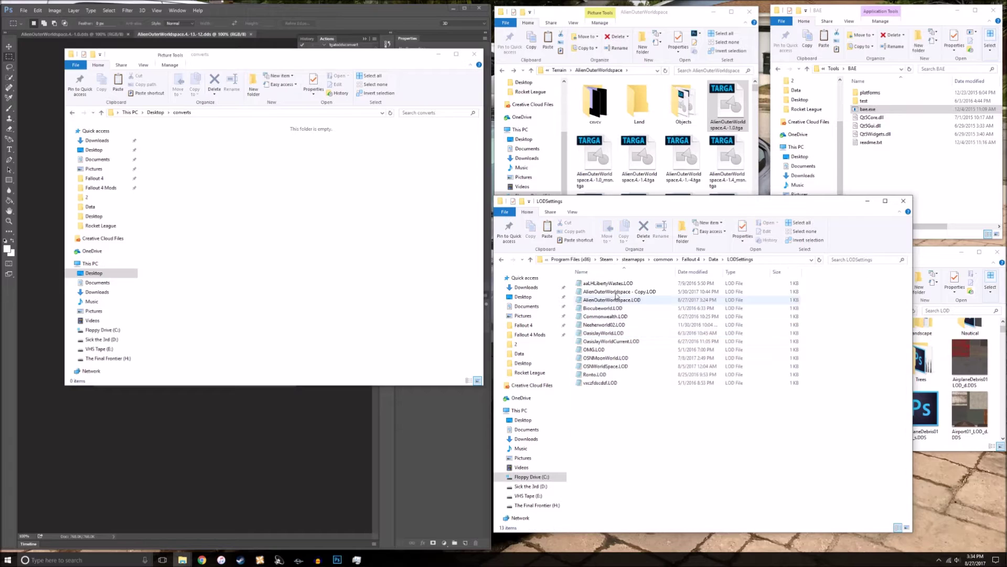
pyautogui.click(627, 299)
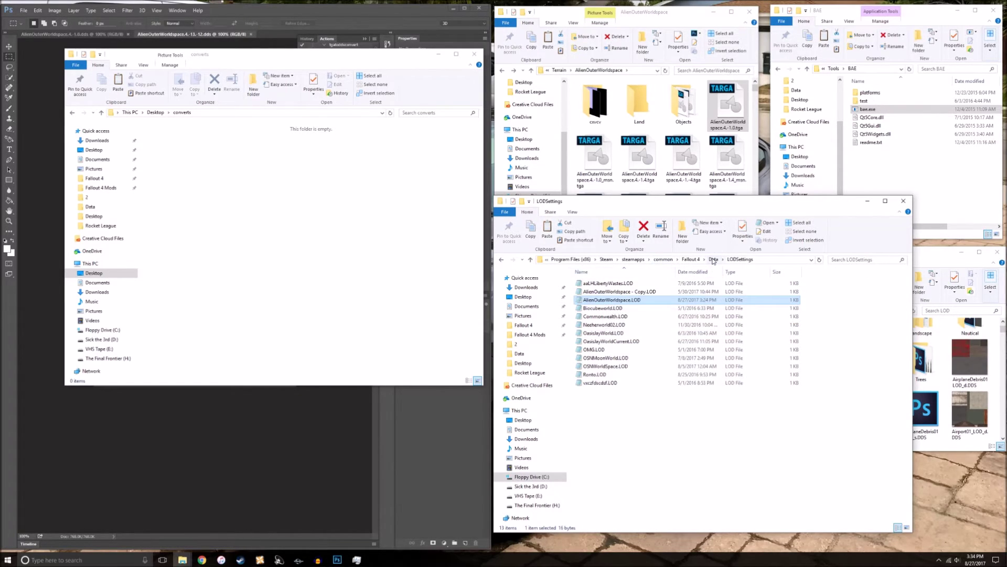
pyautogui.click(713, 260)
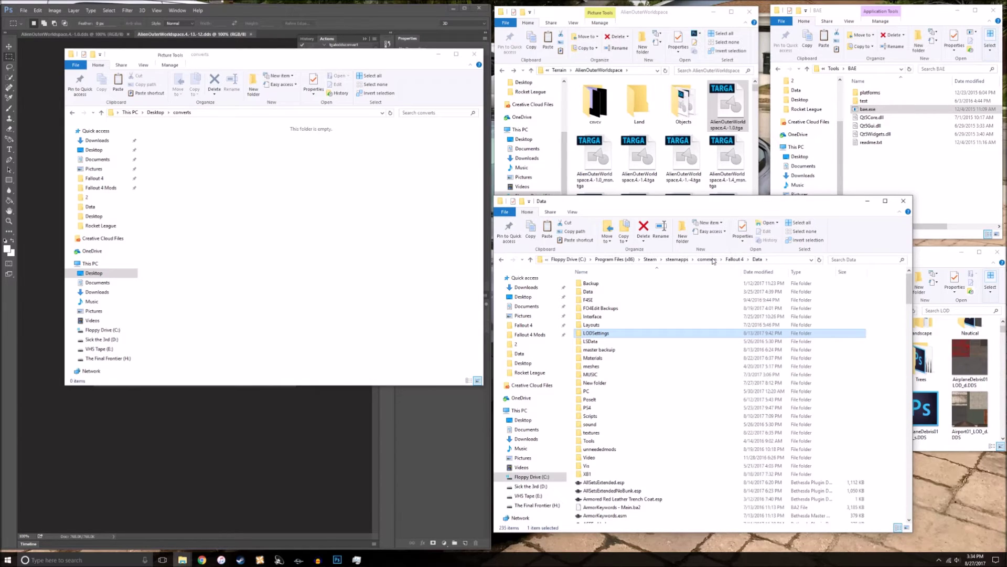
pyautogui.doubleClick(634, 332)
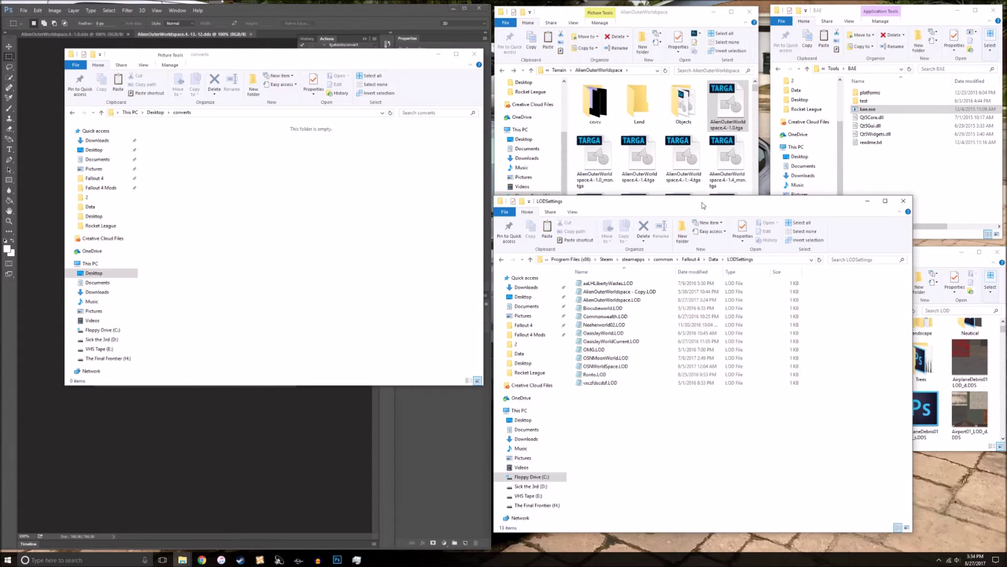
pyautogui.moveTo(703, 205); pyautogui.dragTo(637, 211)
pyautogui.click(437, 266)
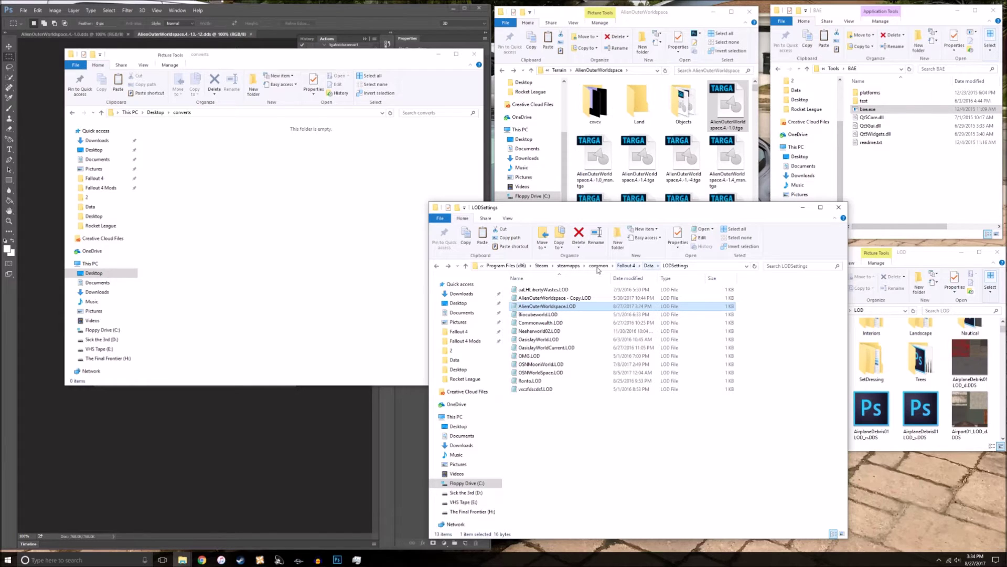
# Open the AlienOuterWorldspace folder under Data\textures\Terrain and select the AlienOuterWorldspace.4.-1.12.dds texture
pyautogui.click(649, 266)
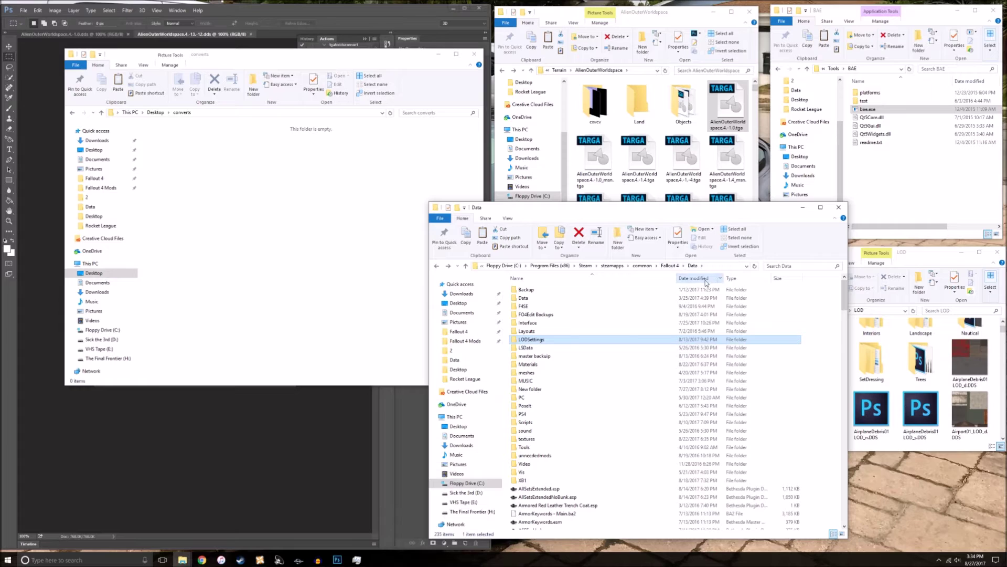
pyautogui.doubleClick(552, 439)
pyautogui.scroll(-4, 551, 420)
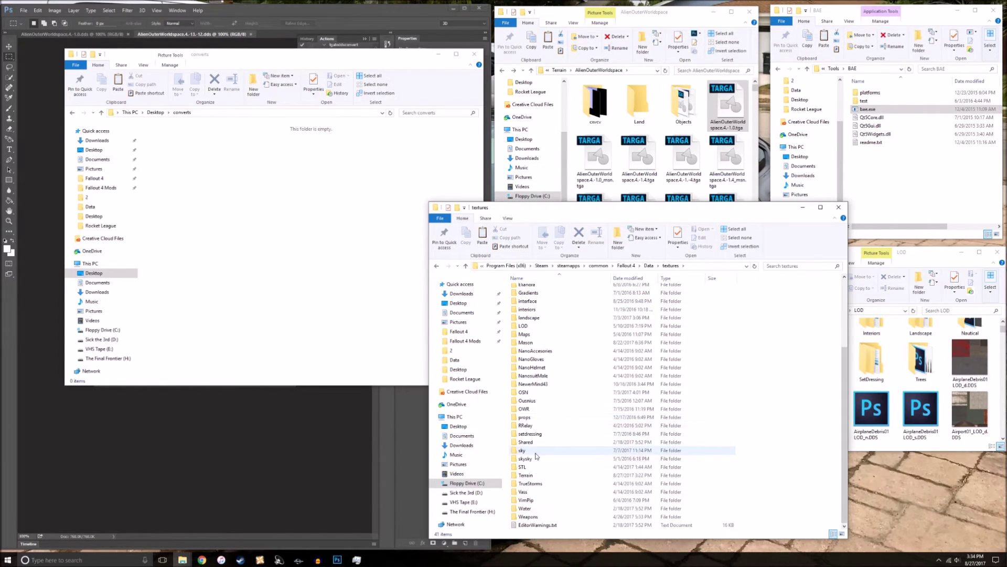
pyautogui.doubleClick(543, 481)
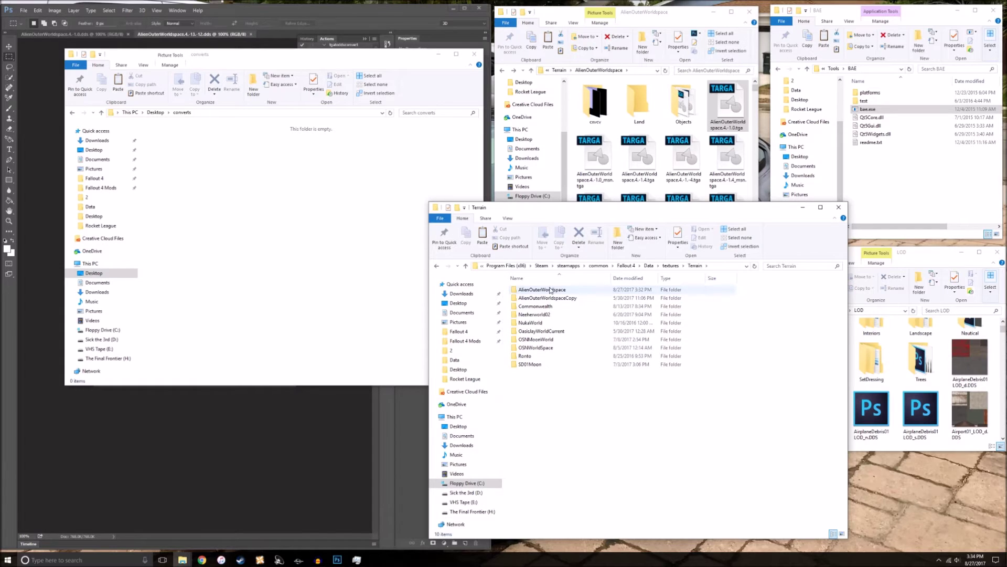
pyautogui.click(437, 265)
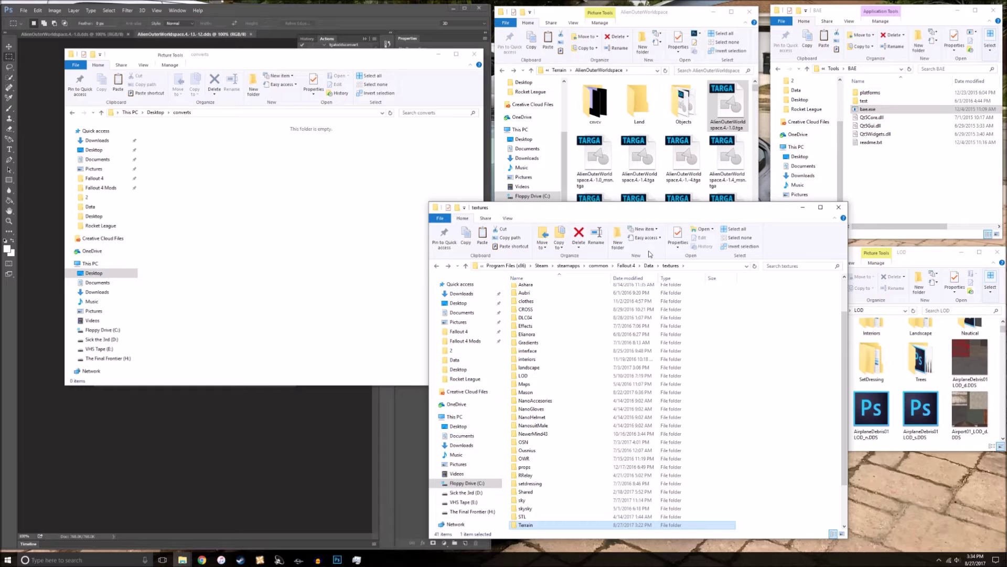
pyautogui.moveTo(693, 203); pyautogui.dragTo(675, 185)
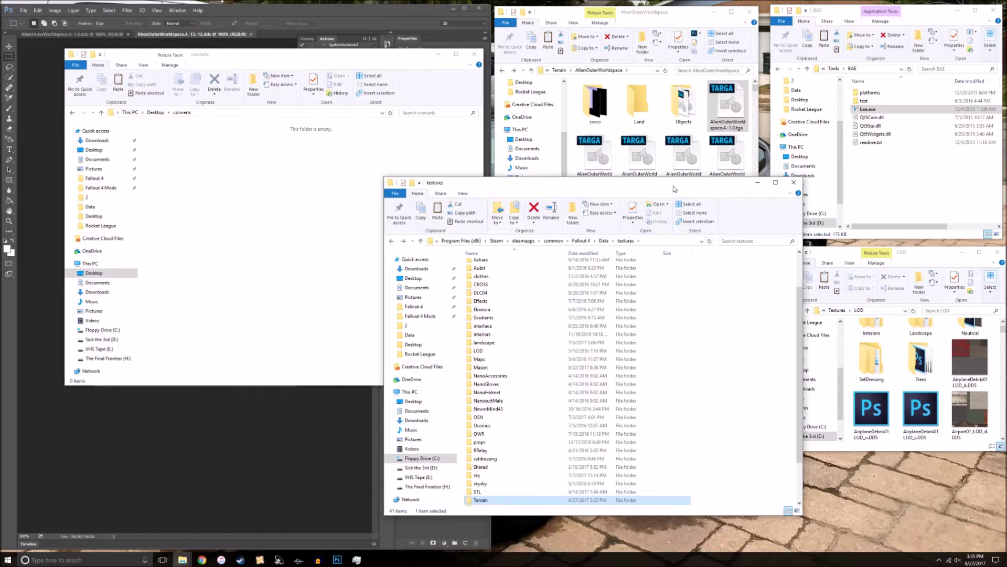
pyautogui.doubleClick(545, 499)
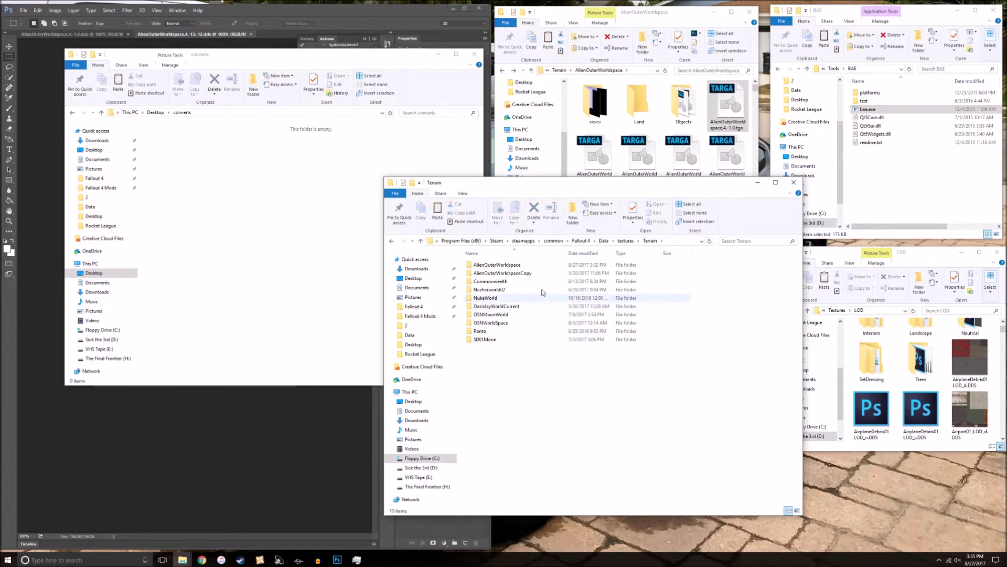
pyautogui.doubleClick(593, 265)
pyautogui.click(650, 331)
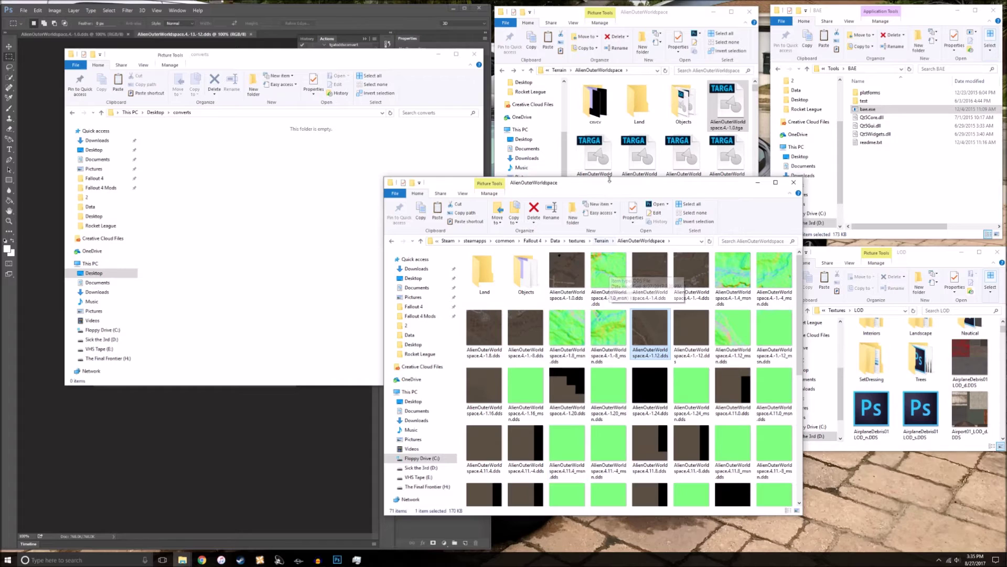
pyautogui.moveTo(607, 181); pyautogui.dragTo(663, 190)
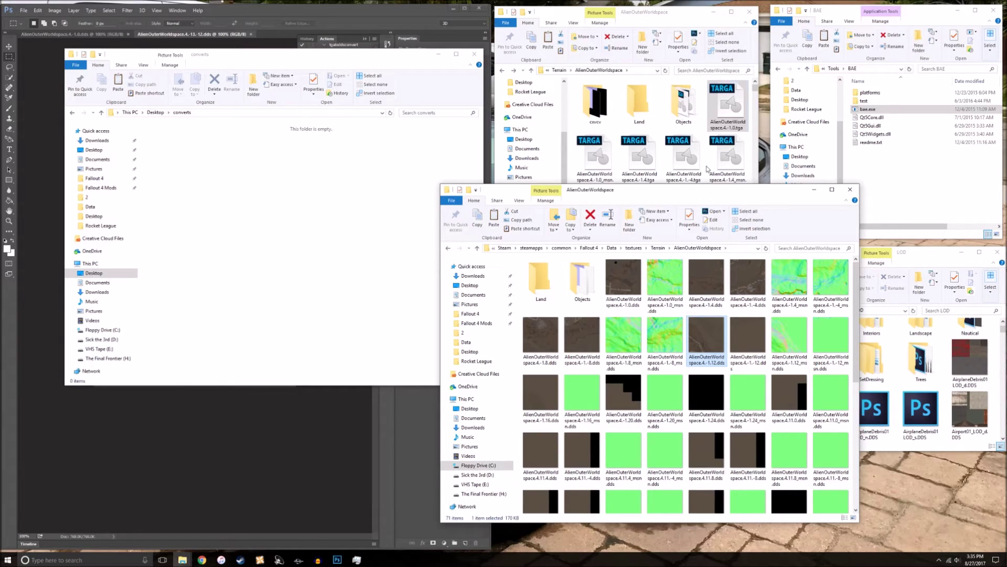
pyautogui.moveTo(657, 196); pyautogui.dragTo(610, 199)
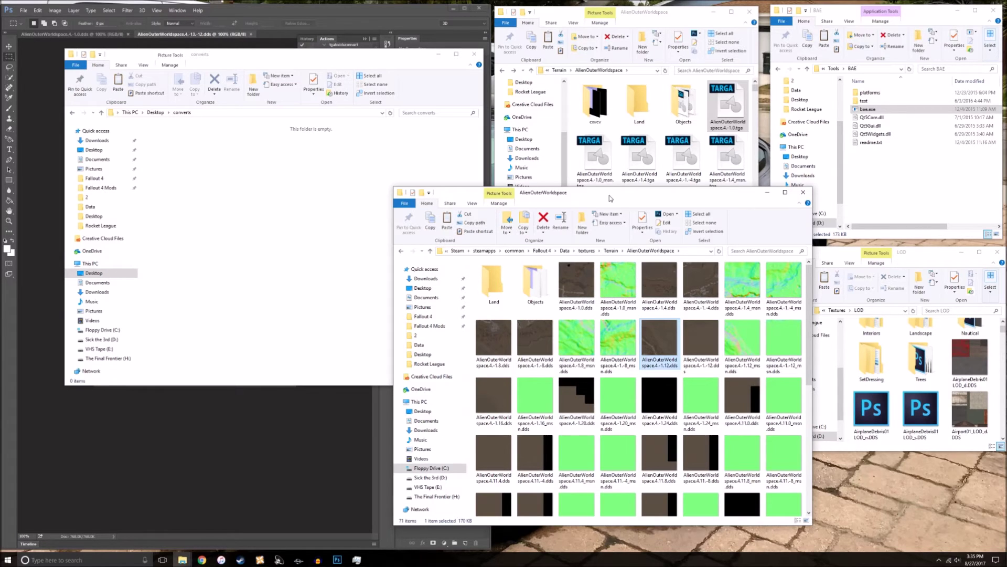
pyautogui.moveTo(710, 194); pyautogui.dragTo(742, 130)
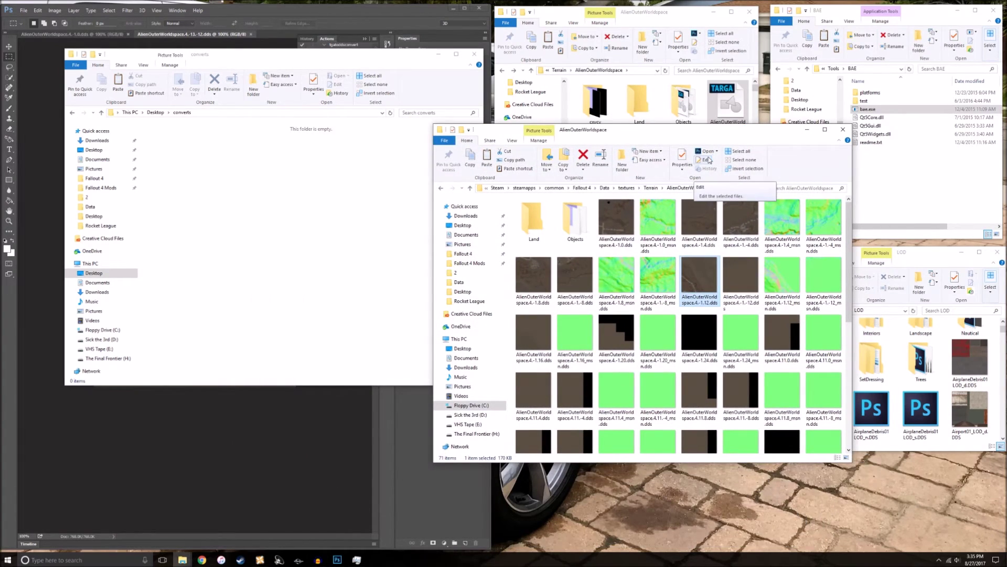
pyautogui.moveTo(726, 133); pyautogui.dragTo(738, 179)
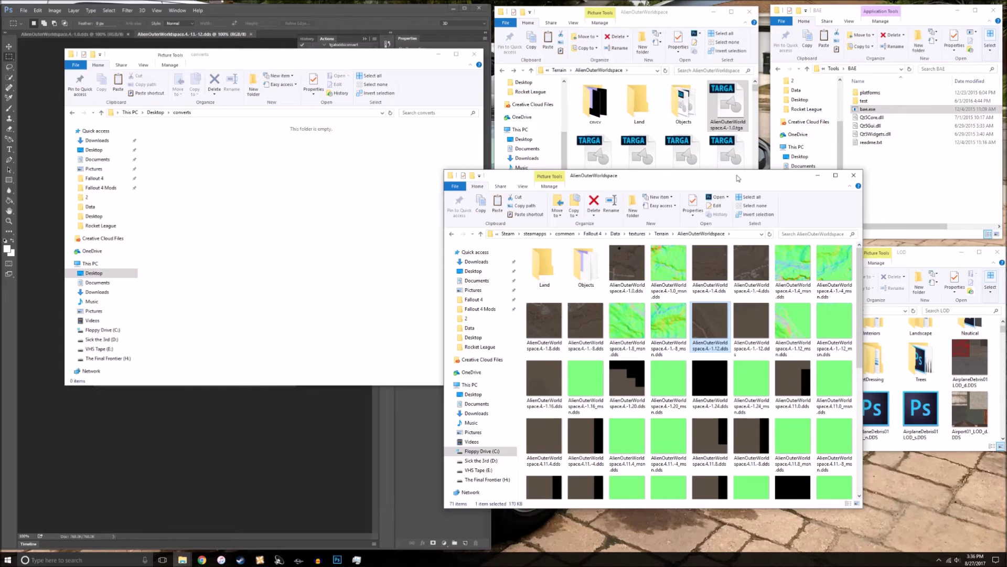
pyautogui.moveTo(719, 178); pyautogui.dragTo(634, 160)
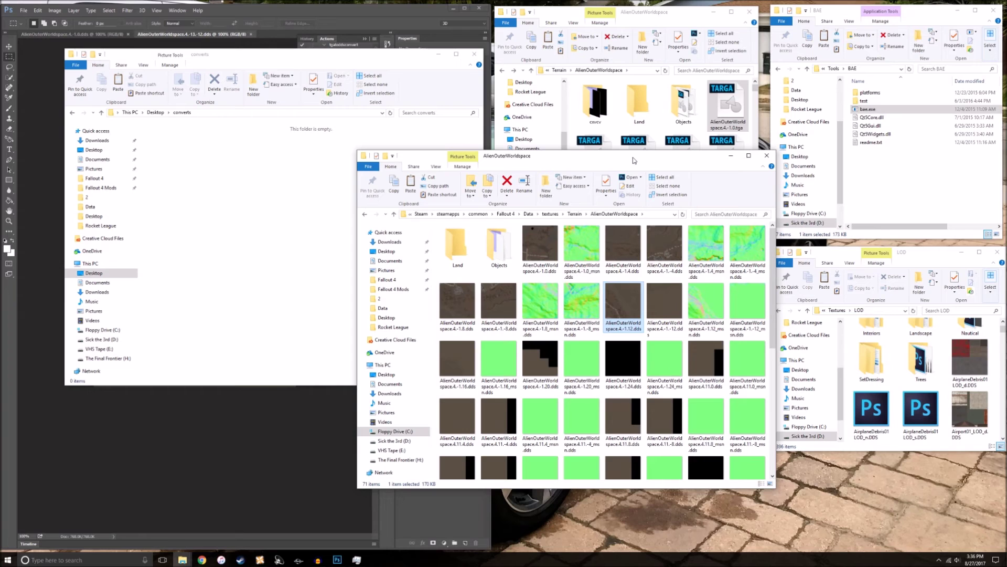
pyautogui.moveTo(671, 160); pyautogui.dragTo(675, 192)
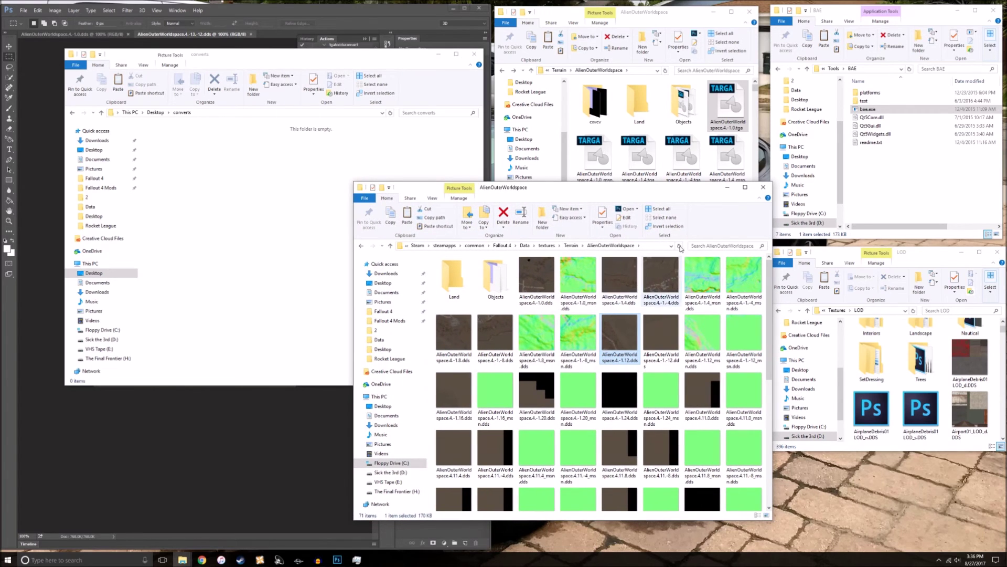
# Check the computer's memory usage in Task Manager and minimize it again
pyautogui.click(361, 561)
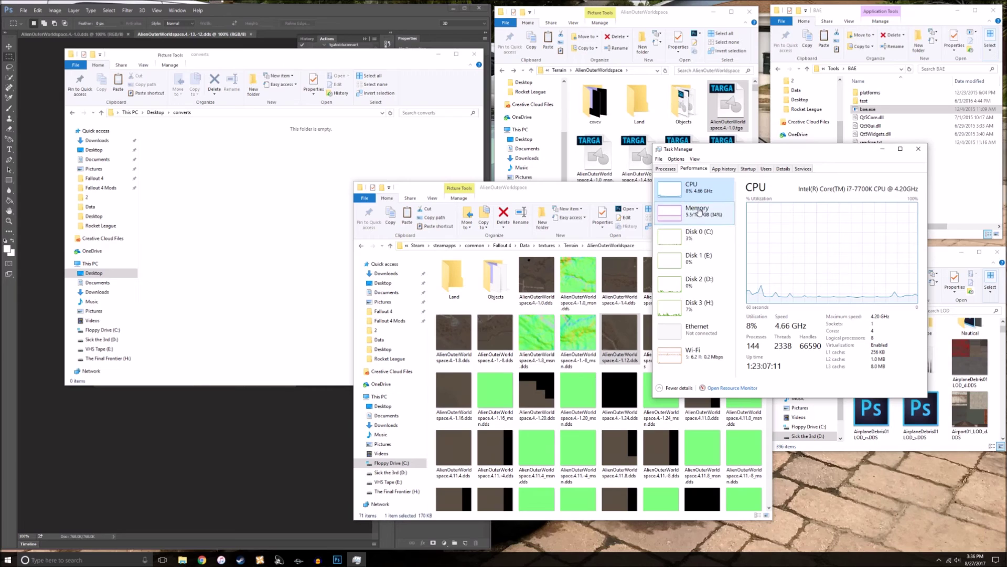
pyautogui.click(698, 211)
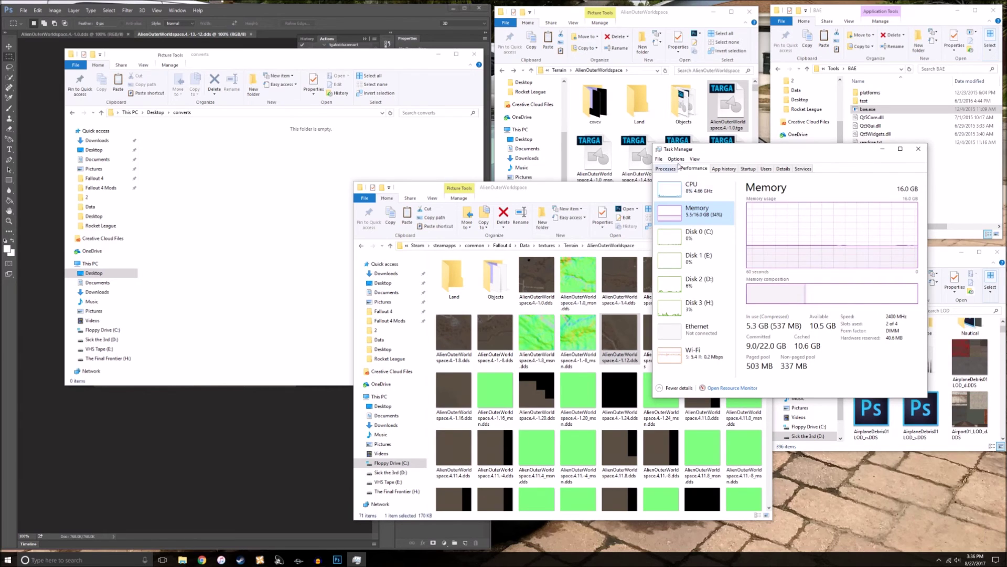
pyautogui.click(884, 150)
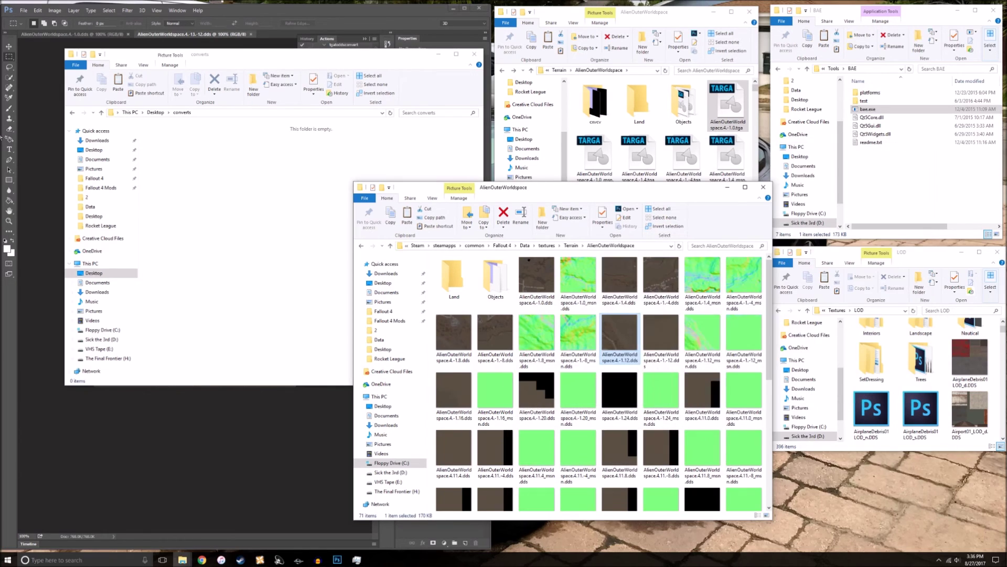